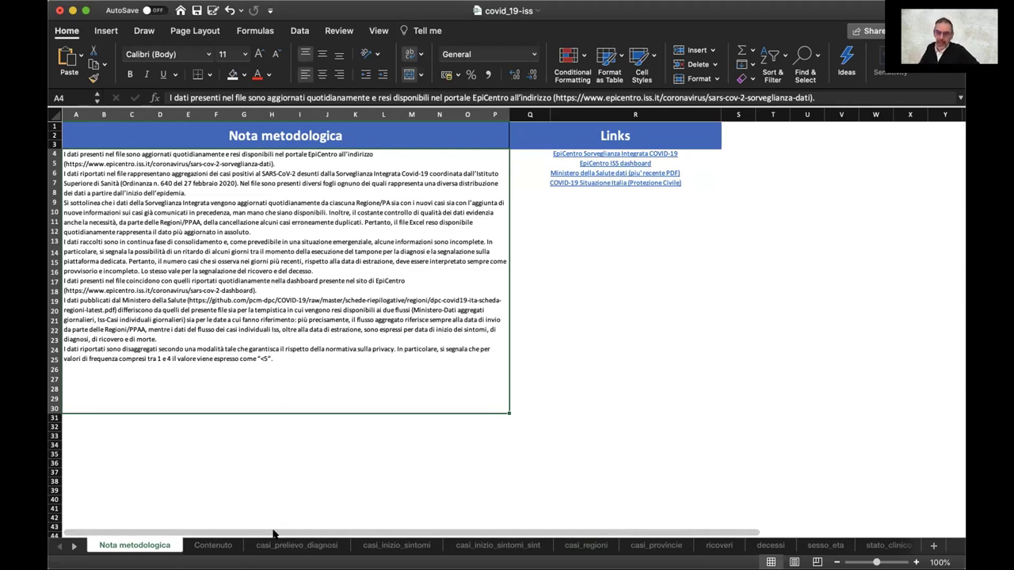
- Open the Contenuto sheet and examine its list of sheets and variables, highlighting the iss_date variable name of casi_prelievo_diagnosi
left_click(215, 551)
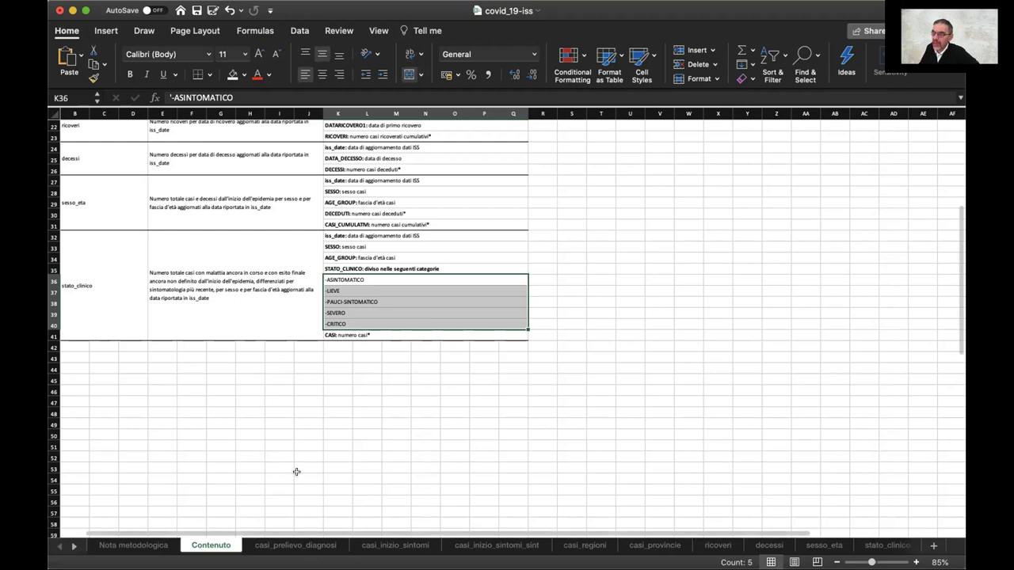
scroll(296, 471, "up", 7)
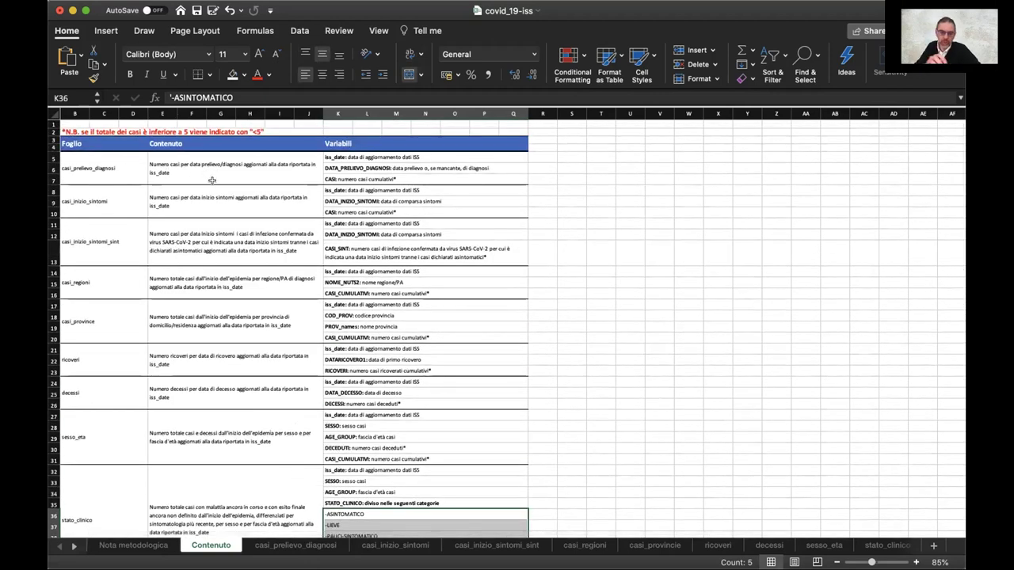
scroll(213, 180, "up", 5)
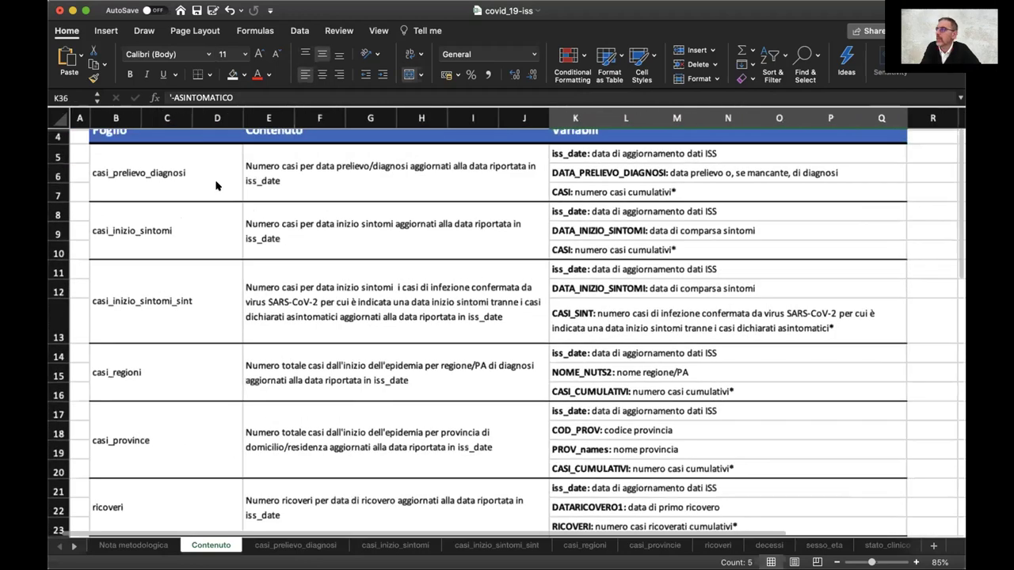
scroll(214, 180, "up", 5)
scroll(215, 185, "left", 2)
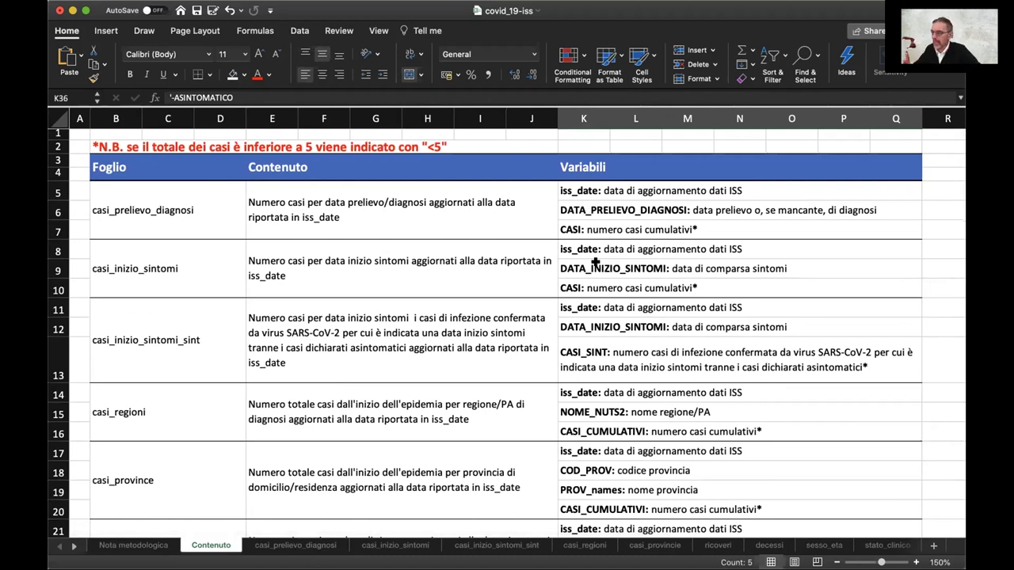
left_click(598, 193)
double_click(581, 190)
left_click_drag(601, 190, 529, 186)
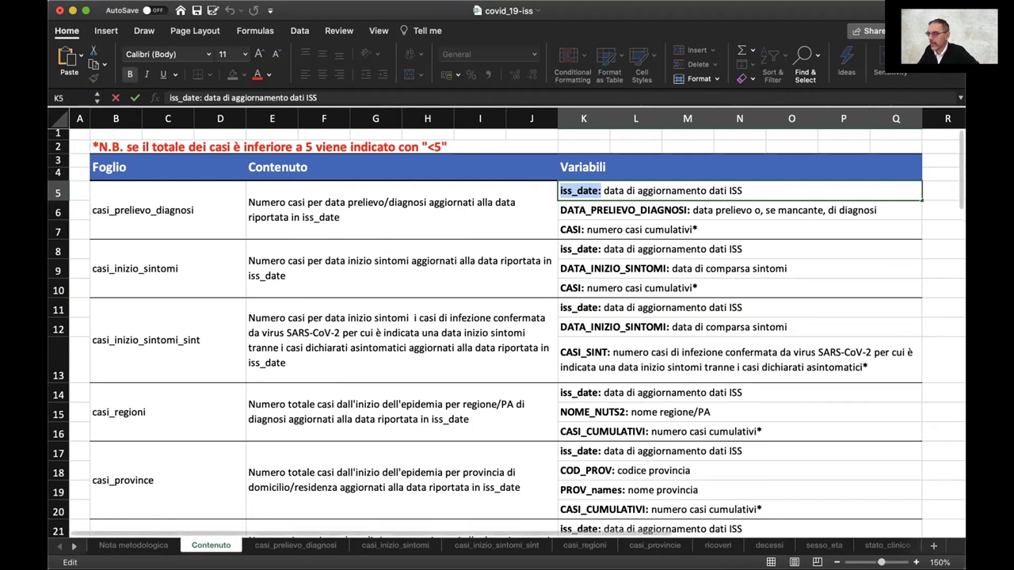
- Open the casi_prelievo_diagnosi sheet and examine the first update date in the iss_date column
left_click(293, 547)
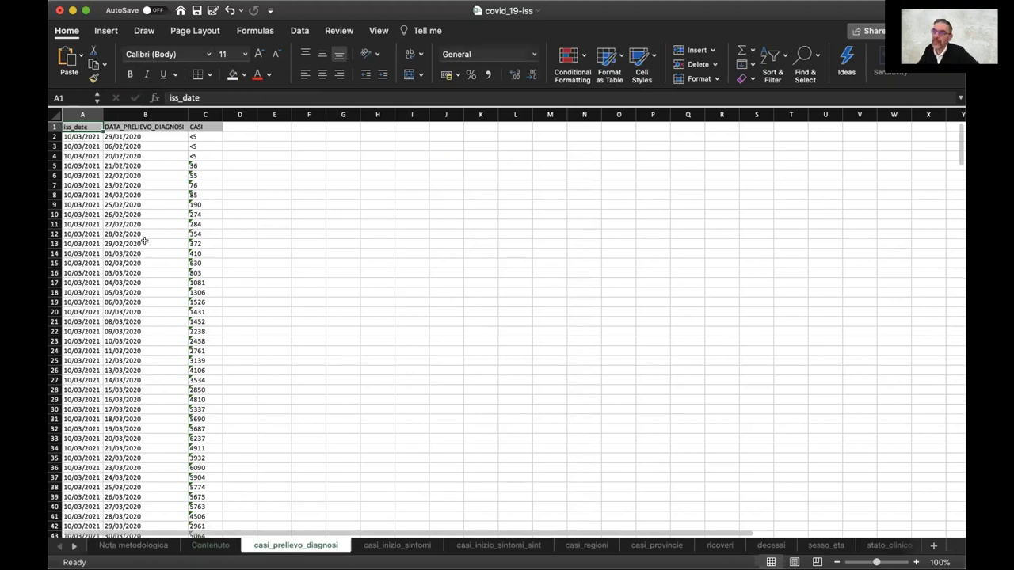
left_click(86, 142)
left_click(86, 137)
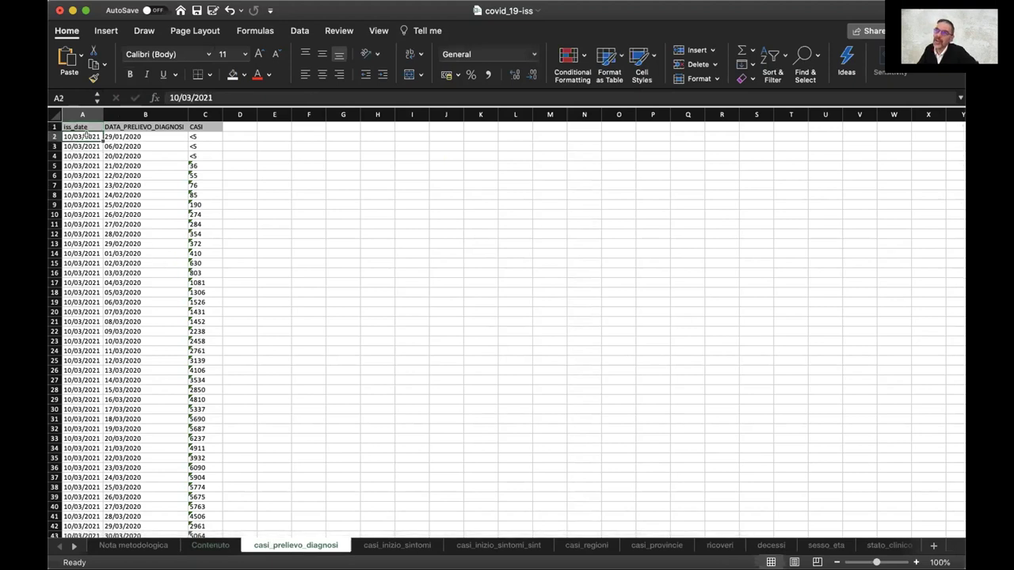
scroll(86, 136, "up", 5)
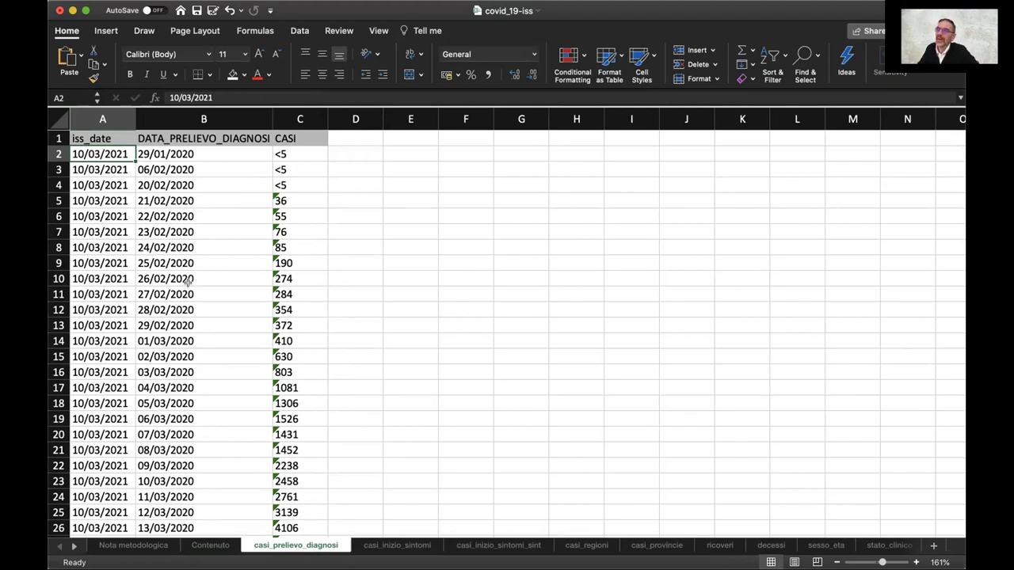
- Examine the DATA_PRELIEVO_DIAGNOSI column, going through its first dates from row 2 to row 7
left_click(212, 118)
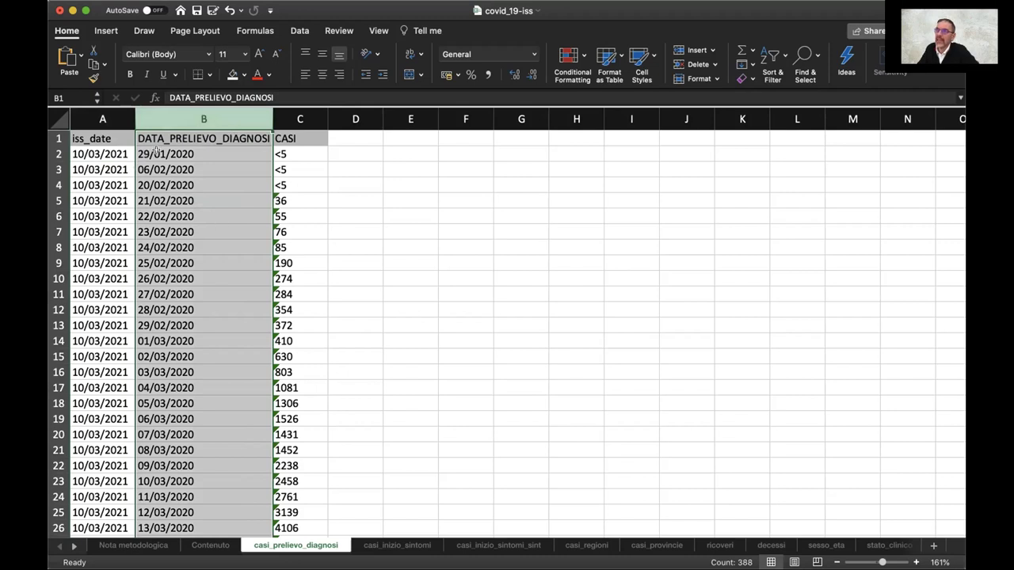
left_click(191, 154)
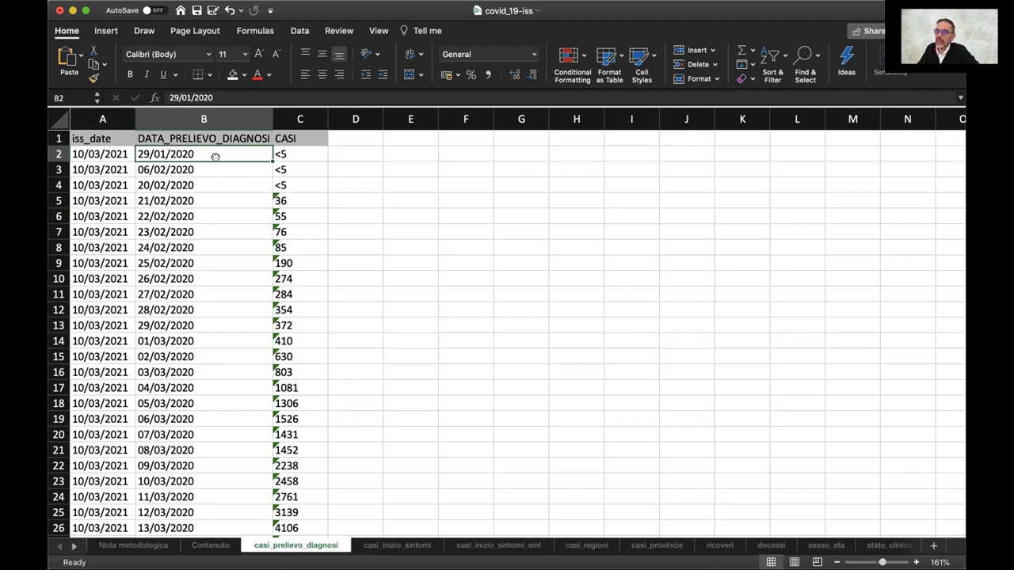
left_click(187, 168)
left_click(193, 186)
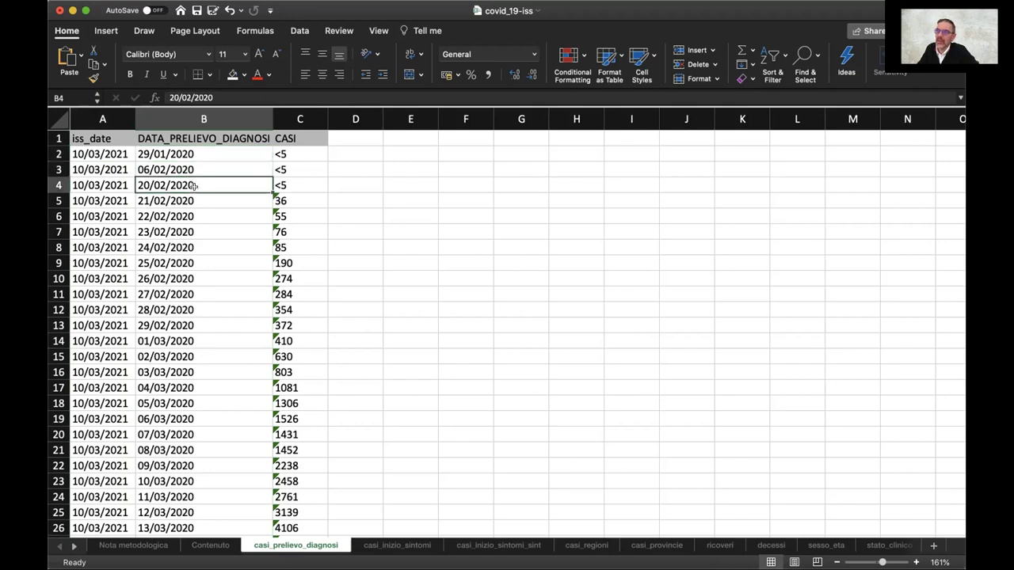
left_click(195, 200)
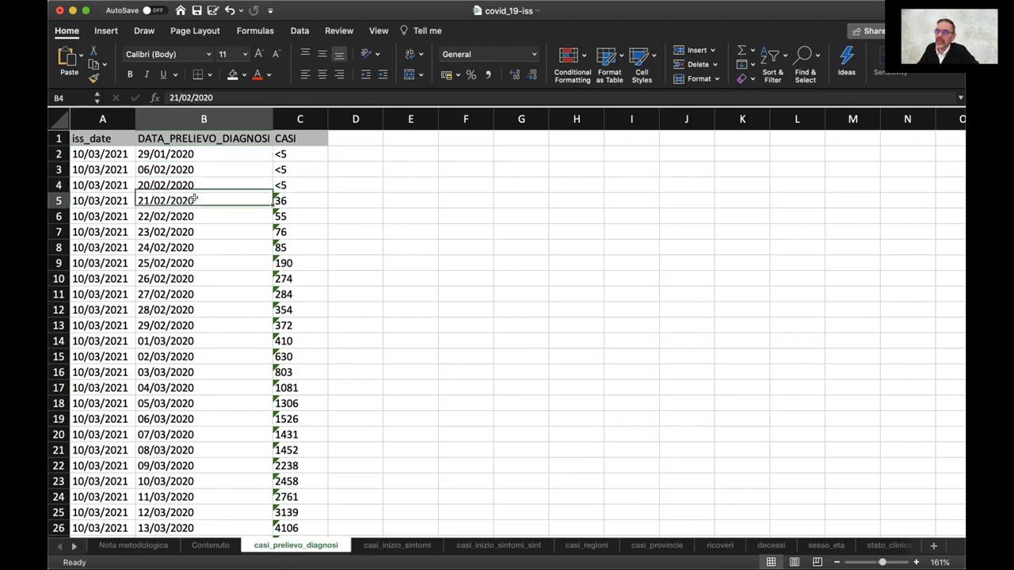
left_click(195, 218)
left_click(196, 230)
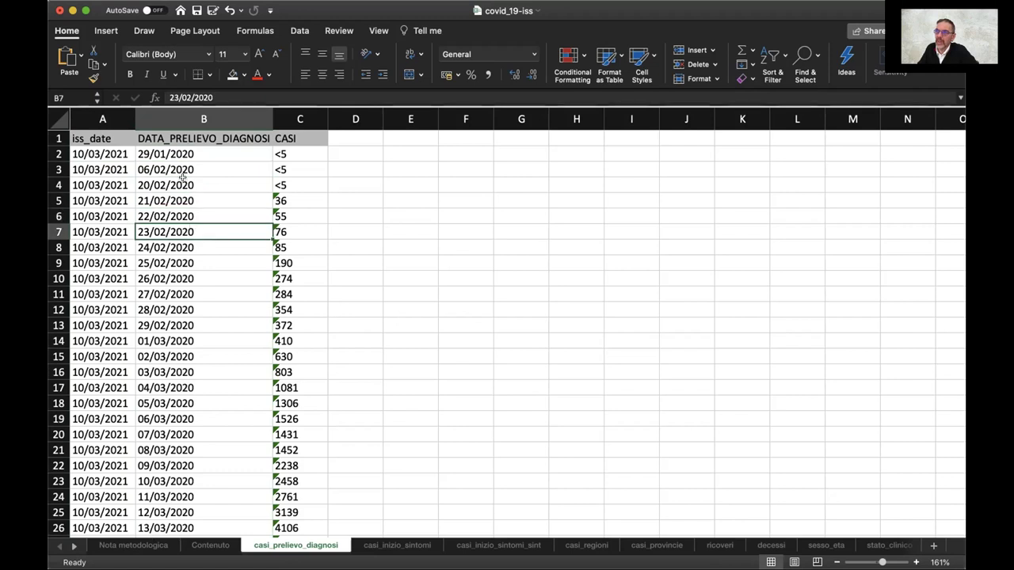
- Examine the earliest rows of the table and highlight the "<5" case counts in C2:C4
left_click_drag(58, 153, 57, 168)
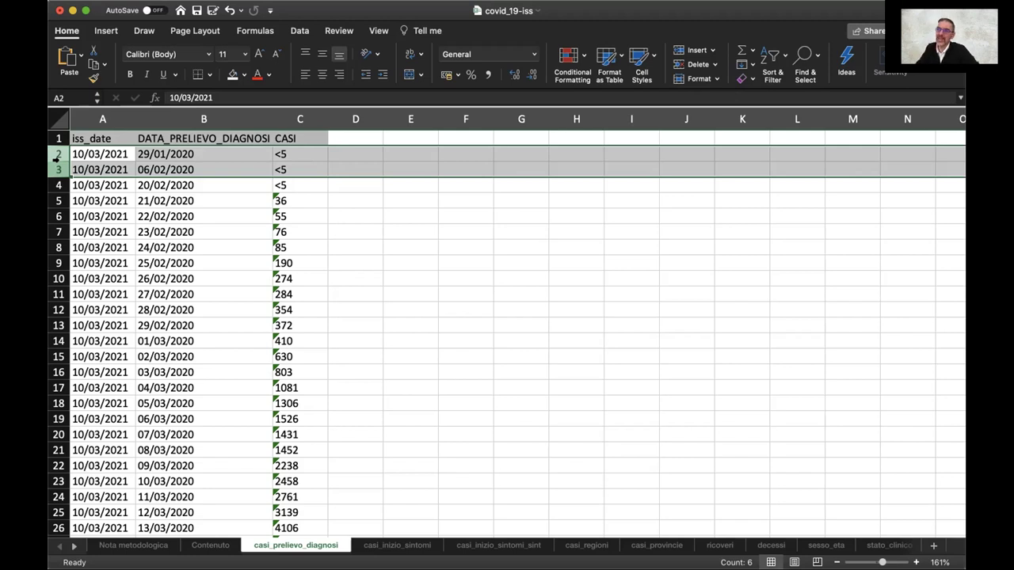
left_click(437, 254)
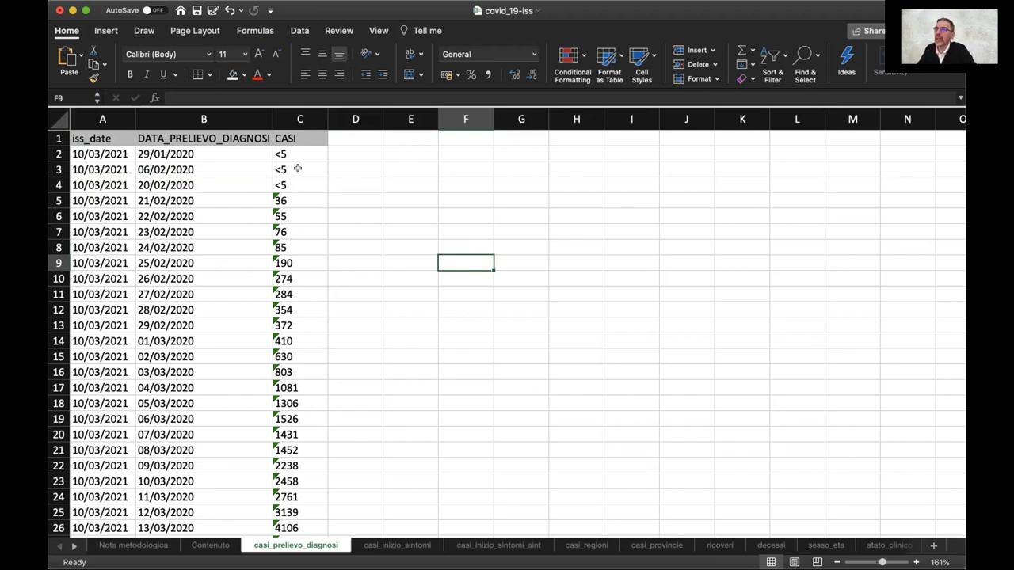
left_click_drag(299, 154, 301, 185)
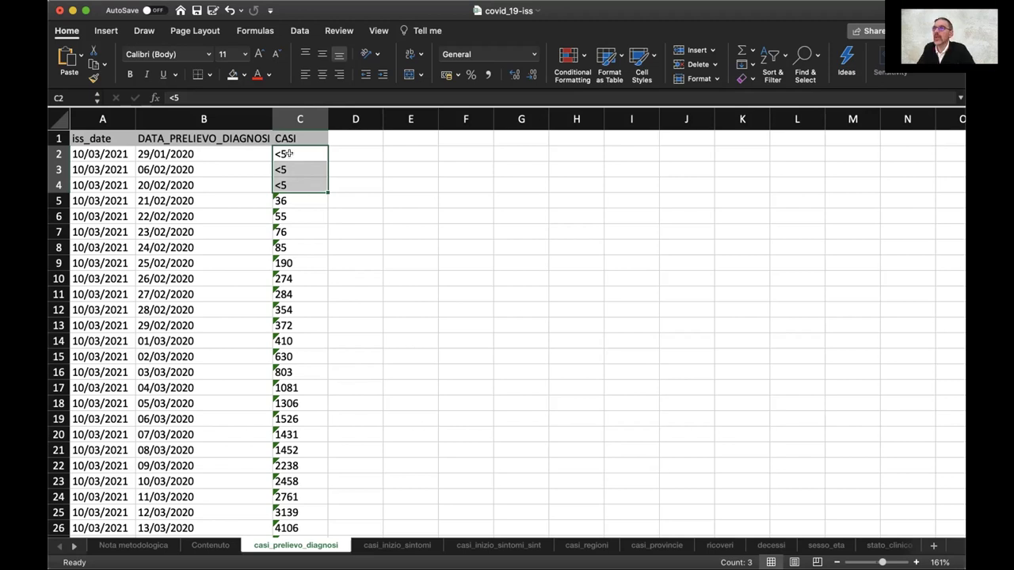
left_click(396, 232)
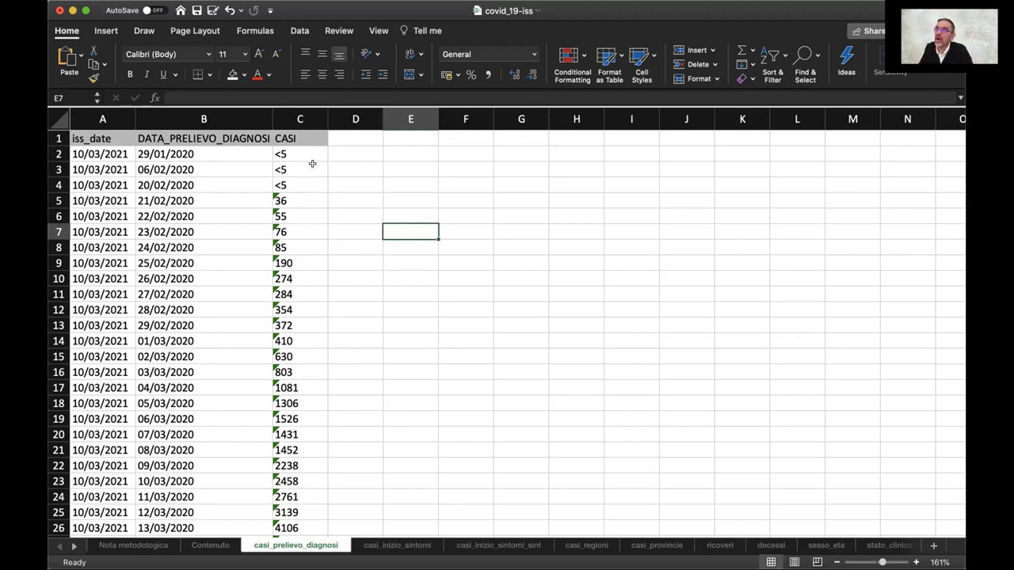
left_click_drag(287, 146, 286, 180)
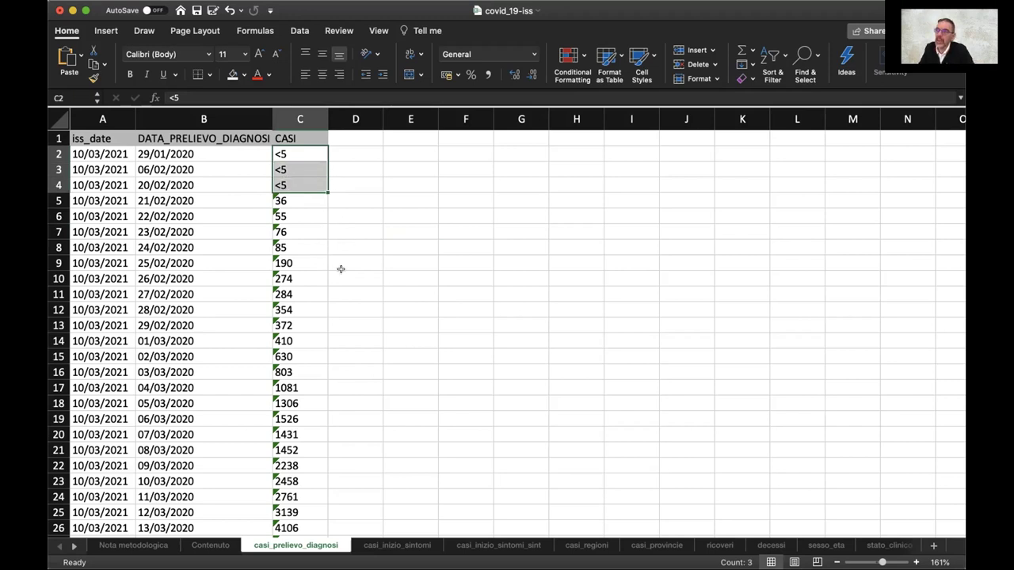
- Select the dates and case counts in B5:C387, clearing the 10/03/2021 date and its case count from row 388
left_click_drag(182, 202, 296, 310)
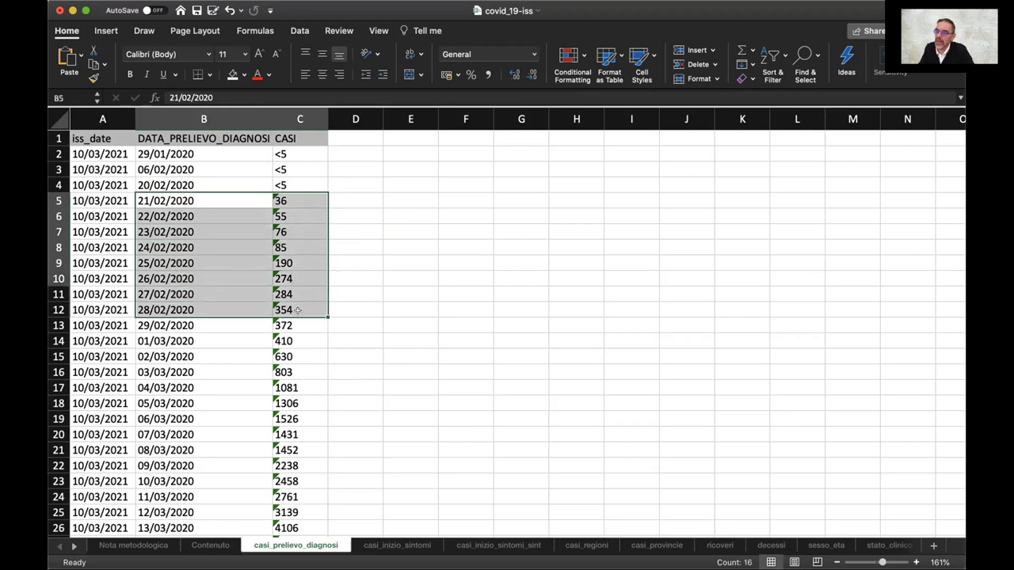
left_click(176, 291)
left_click_drag(158, 200, 294, 215)
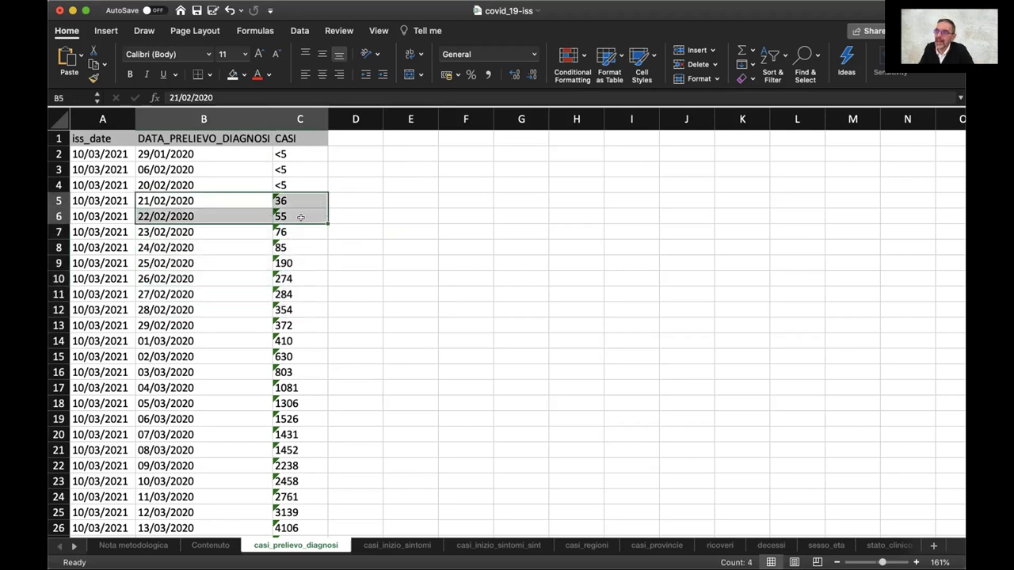
left_click(301, 215)
left_click_drag(173, 205, 317, 532)
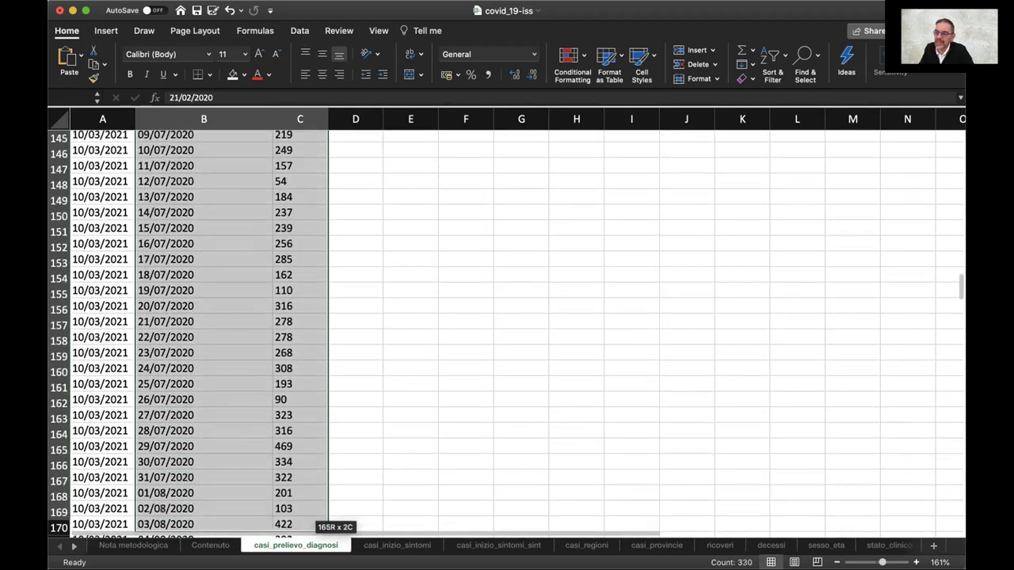
left_click_drag(325, 532, 306, 469)
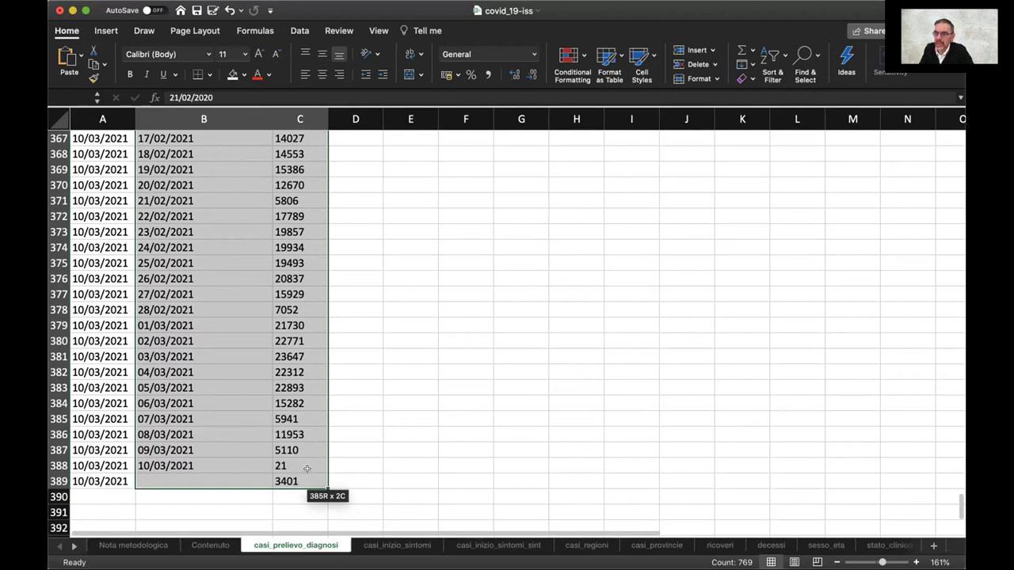
left_click_drag(307, 469, 309, 457)
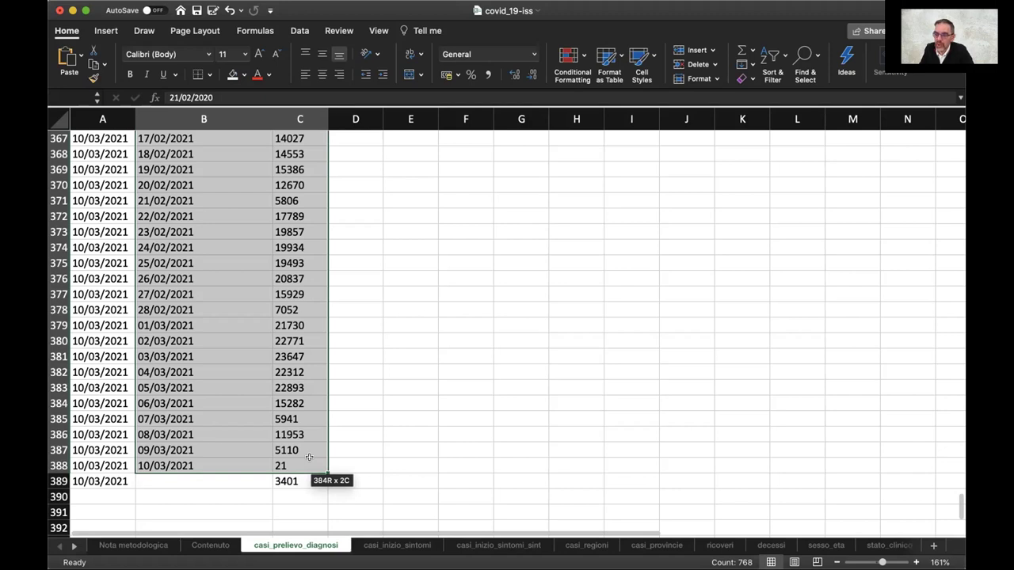
left_click_drag(309, 457, 308, 459)
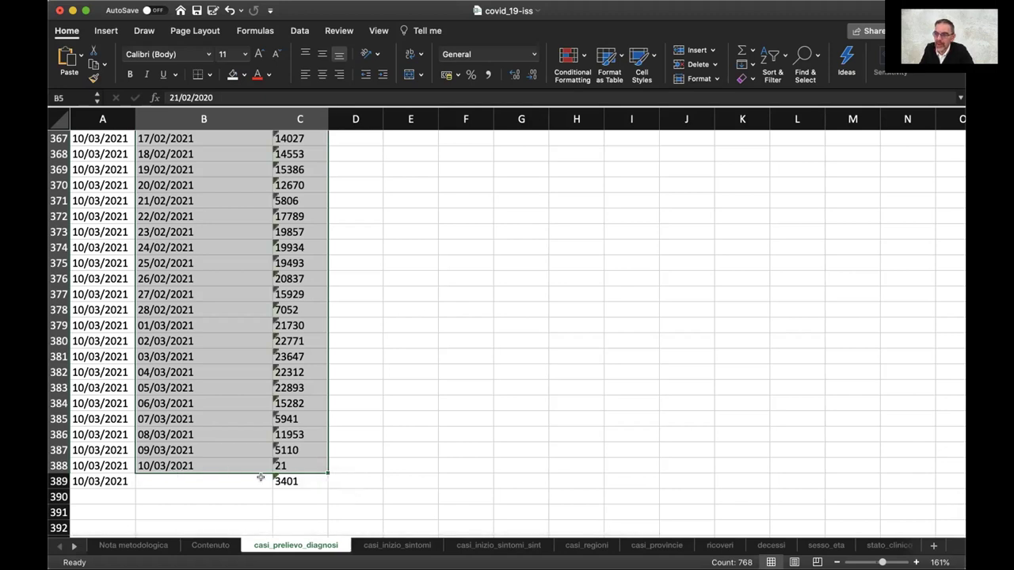
left_click_drag(324, 469, 322, 452)
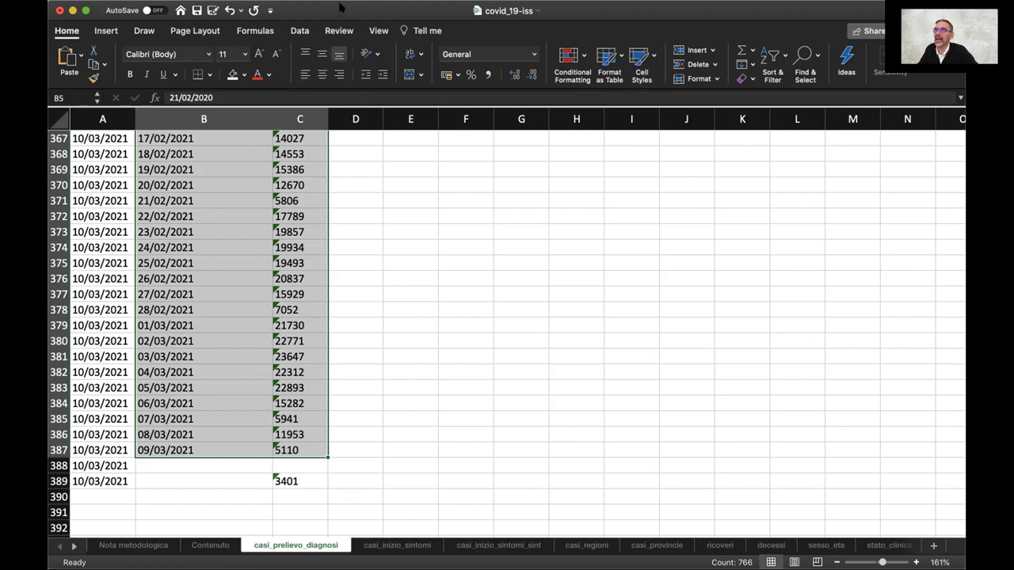
- Try to insert a line chart from the selected dates and case counts and move it away from the data columns
left_click(107, 32)
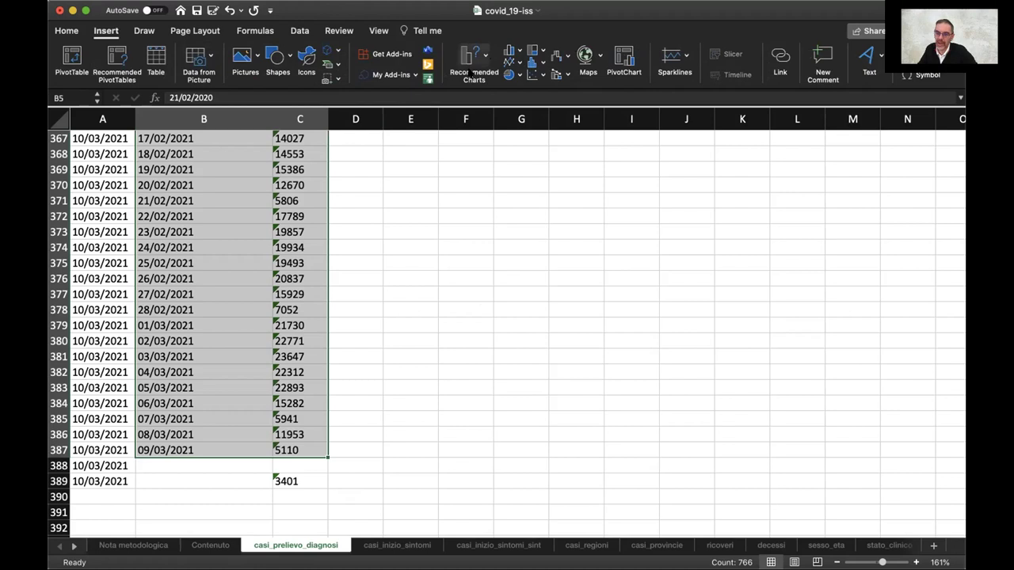
left_click(483, 53)
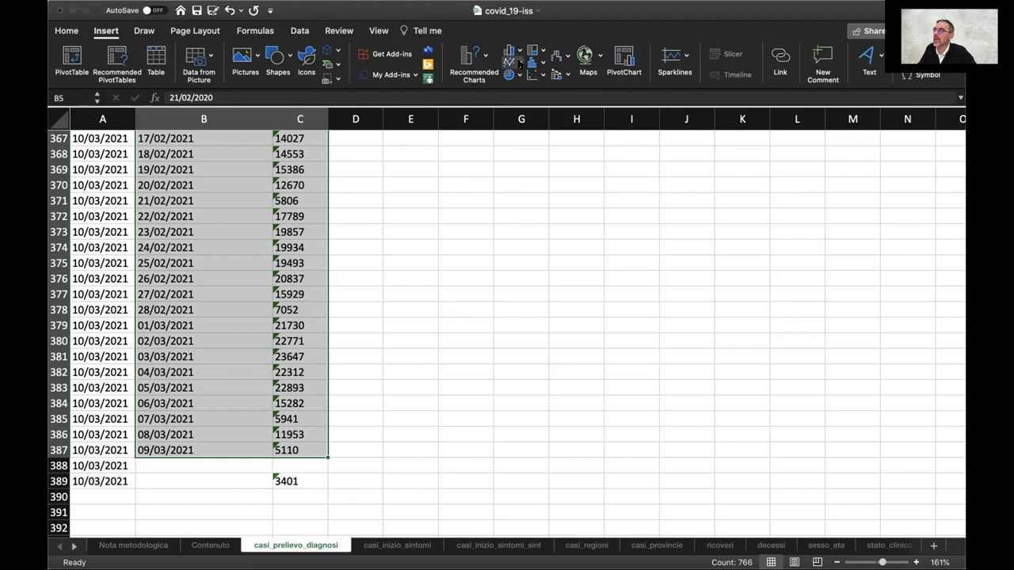
left_click(535, 118)
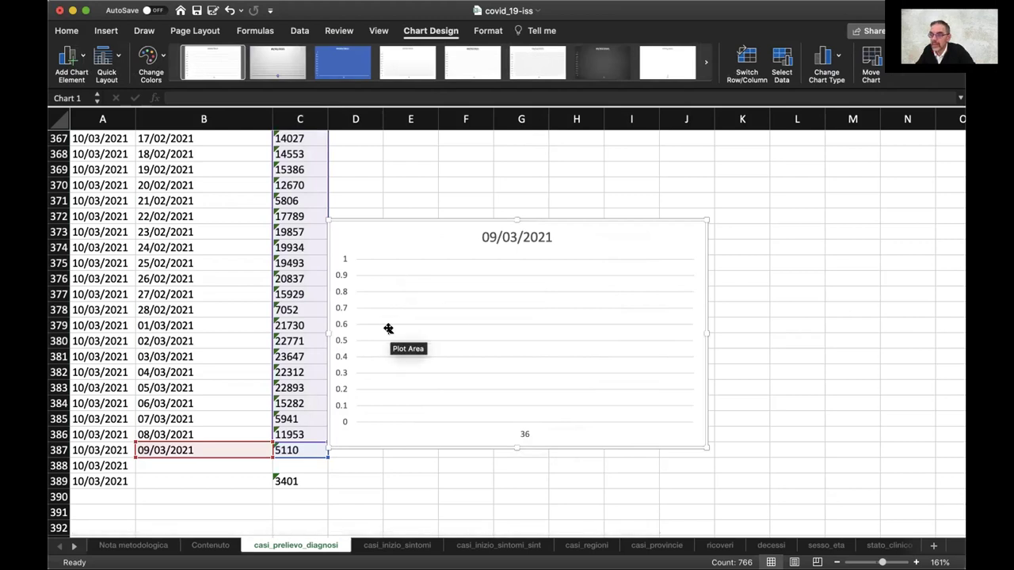
left_click_drag(403, 215, 477, 176)
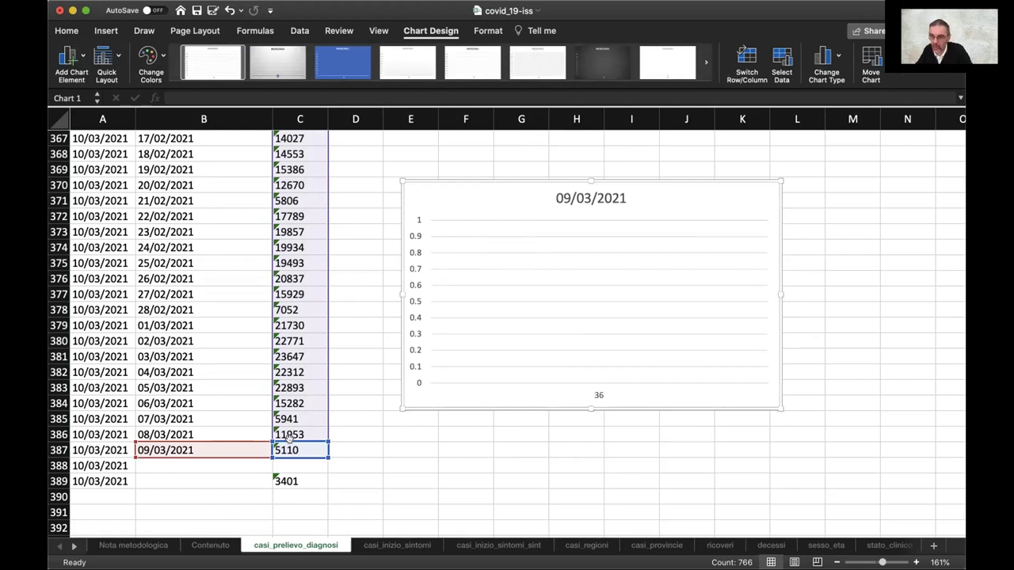
key("Escape")
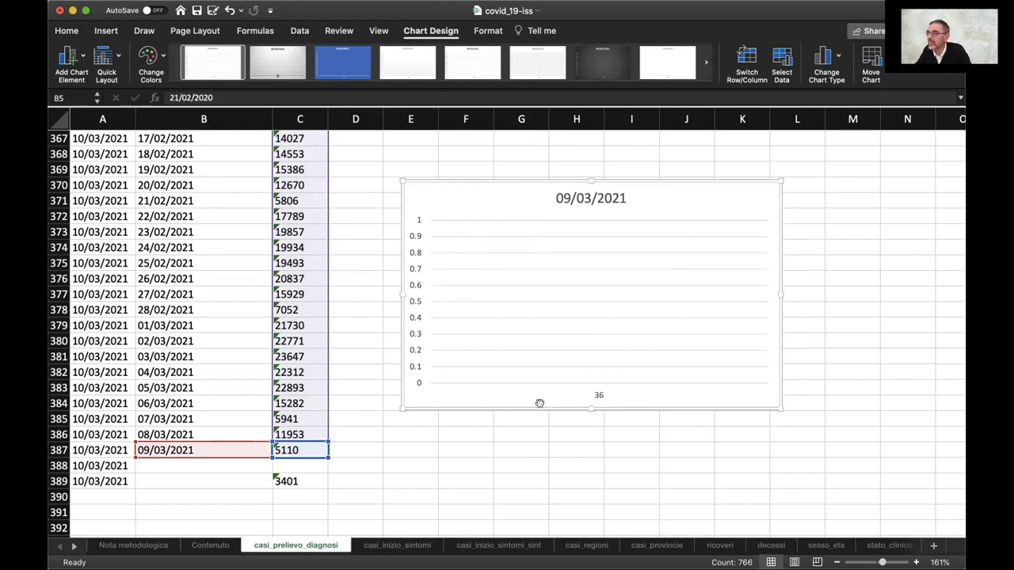
- Undo the chart's move and insertion, and return to the first rows of the selected data
key("super+z")
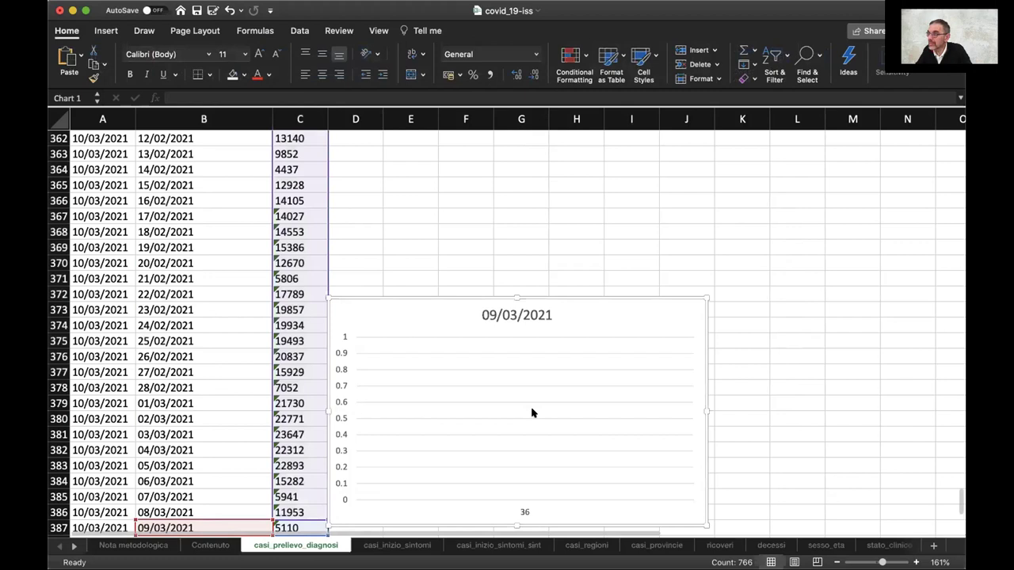
key("super+z")
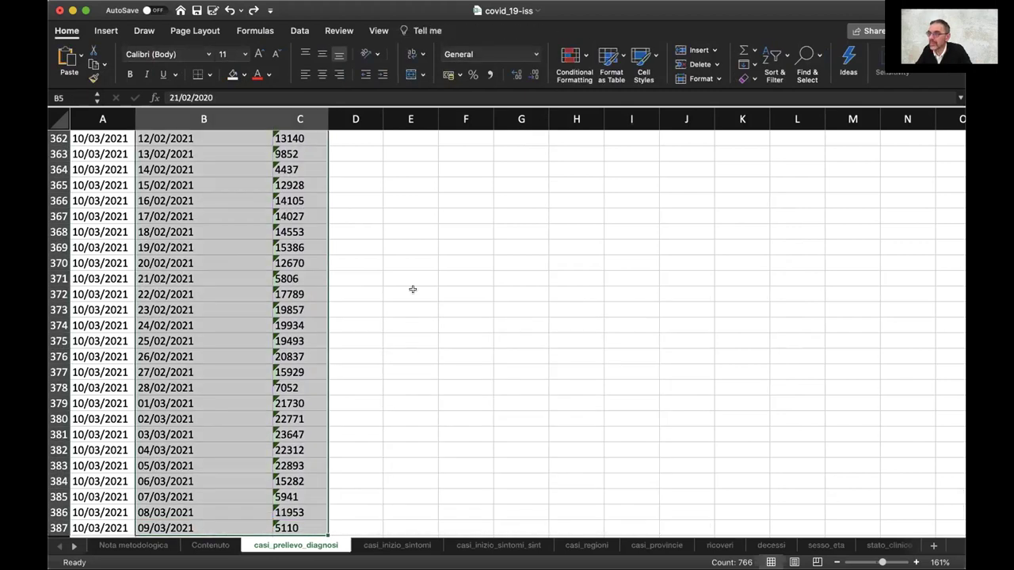
scroll(396, 274, "up", 8)
scroll(397, 278, "up", 20)
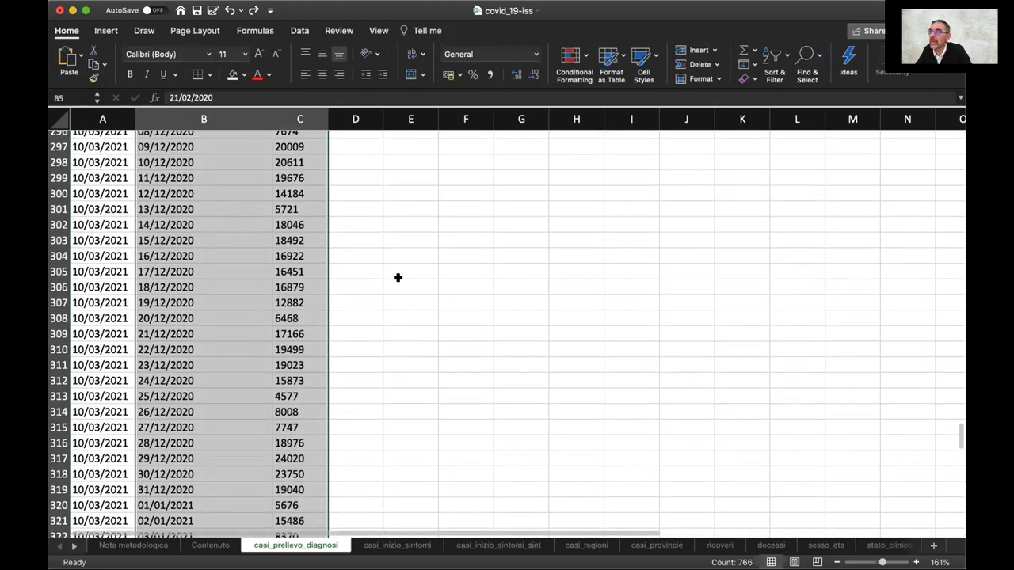
scroll(395, 285, "up", 20)
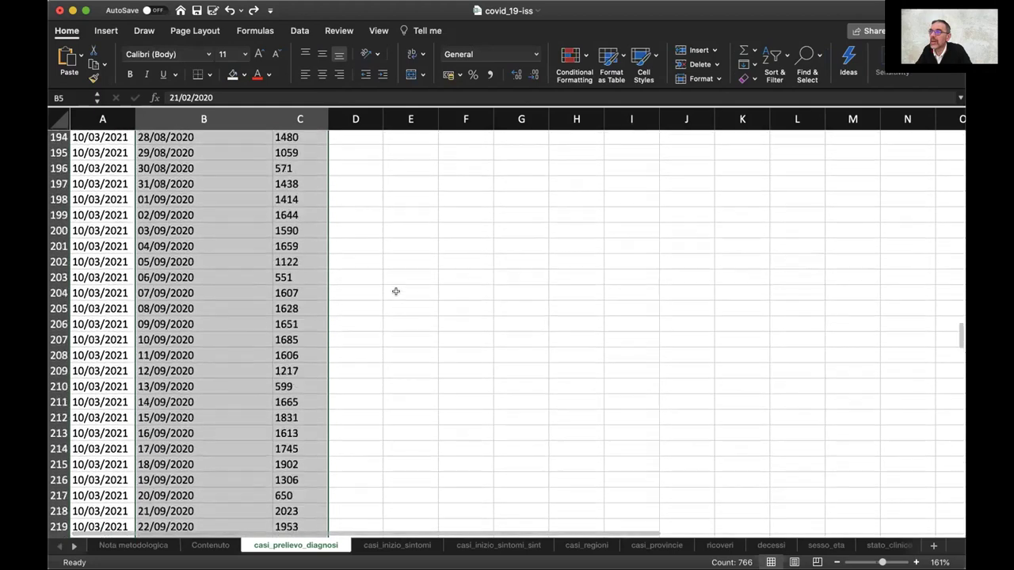
scroll(385, 310, "up", 20)
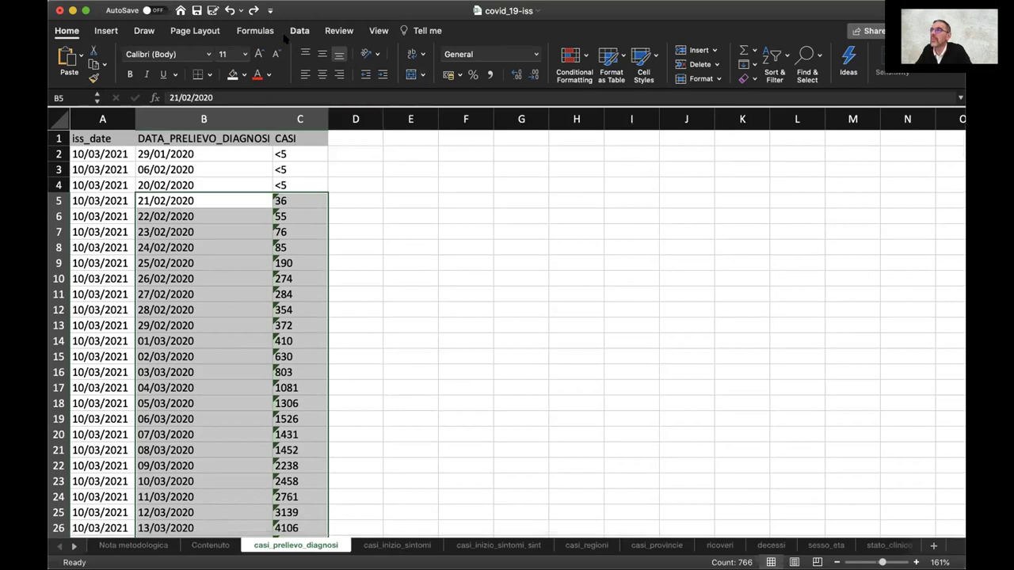
- Insert a line chart from the selected B5:C387 data, shift it clear of the data columns, and remove its 09/03/2021 series
left_click(104, 30)
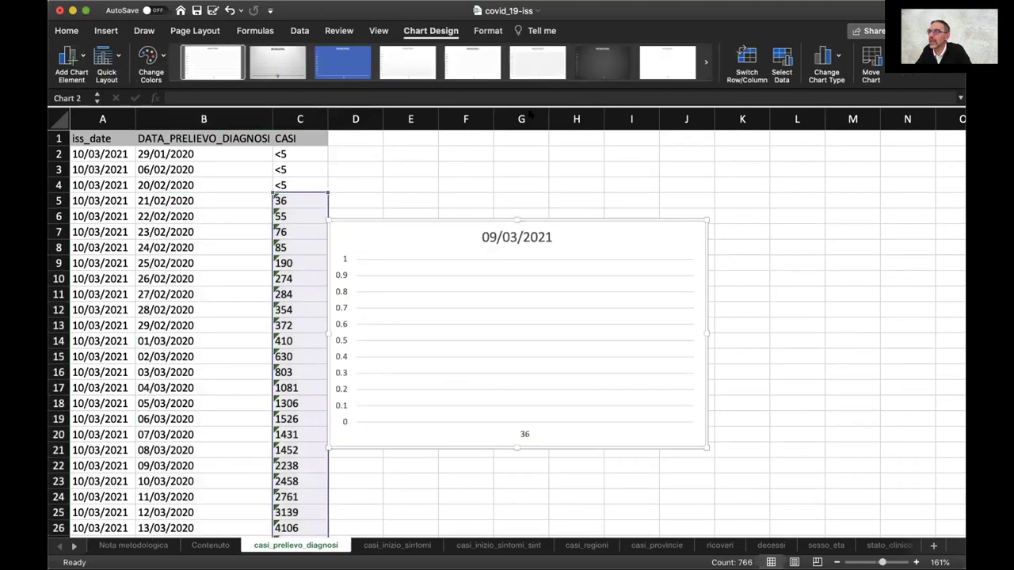
left_click_drag(577, 216, 622, 199)
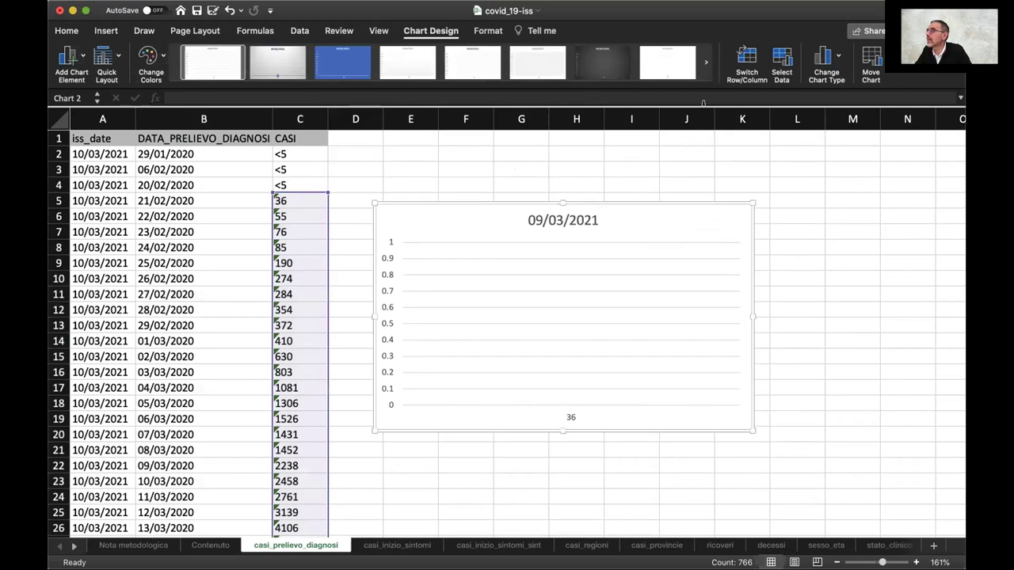
left_click(782, 61)
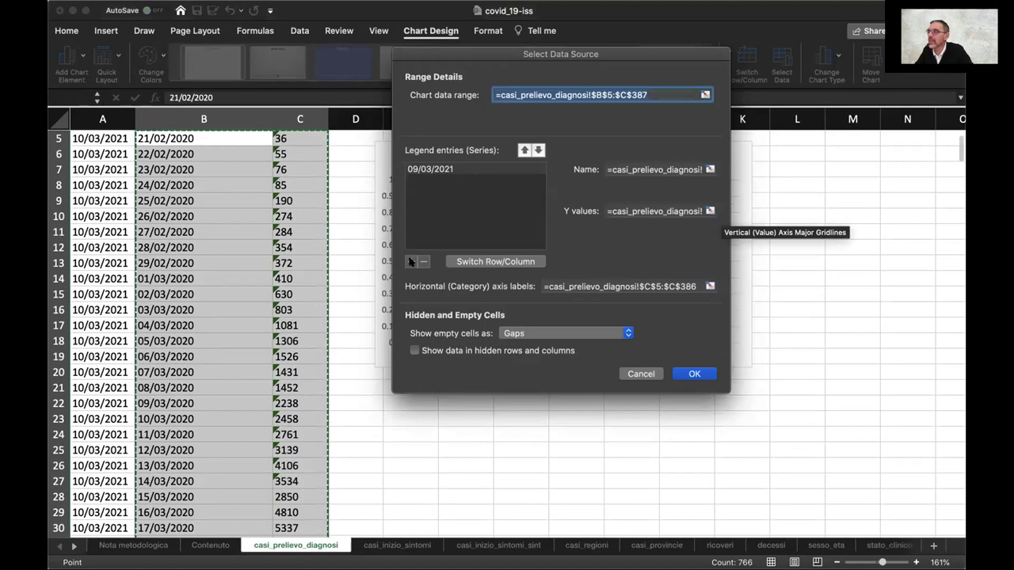
left_click(436, 169)
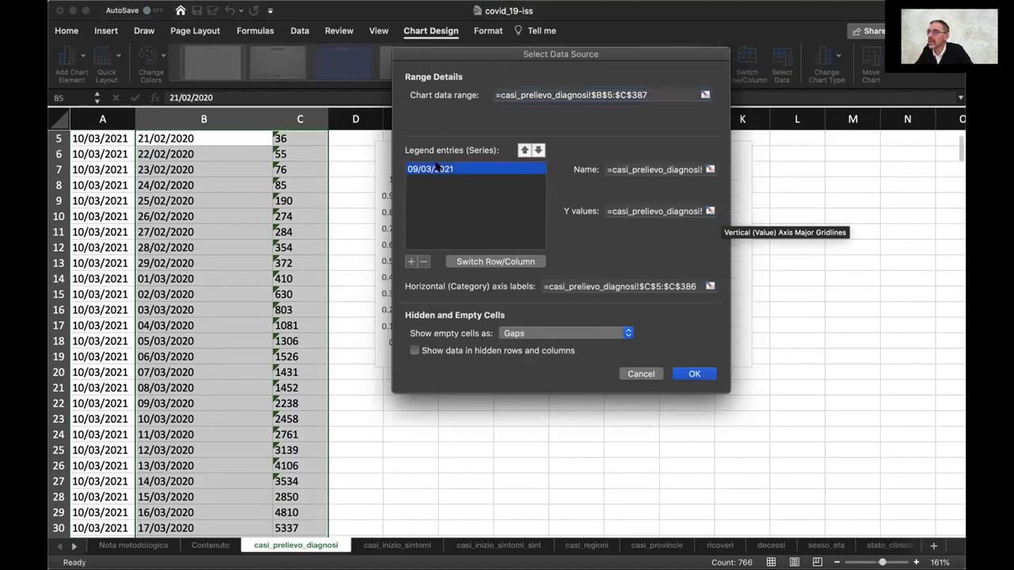
left_click(425, 262)
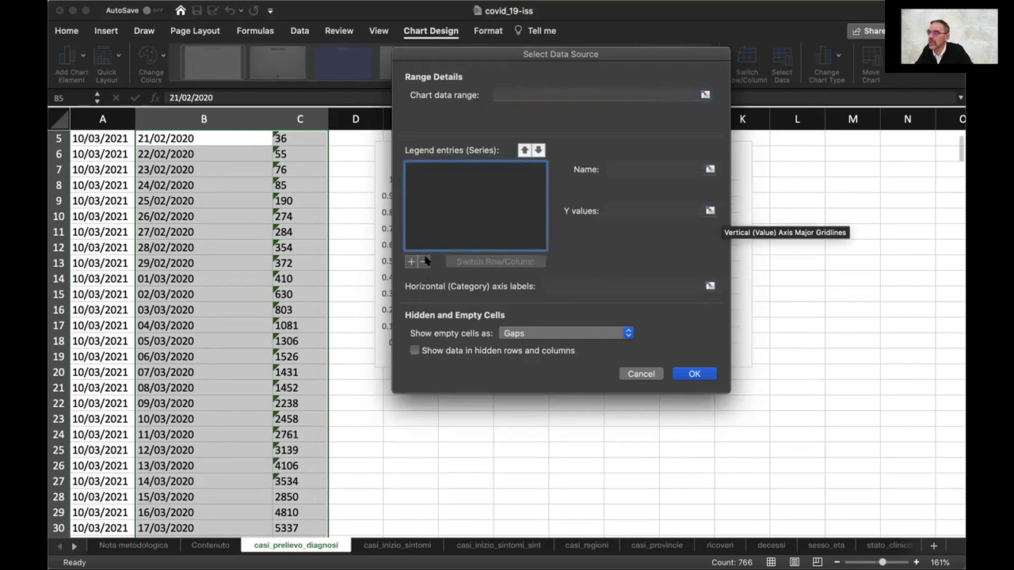
- Add a chart series named "Diagnosi" with the case counts in C5:C387 as its Y values
left_click(411, 261)
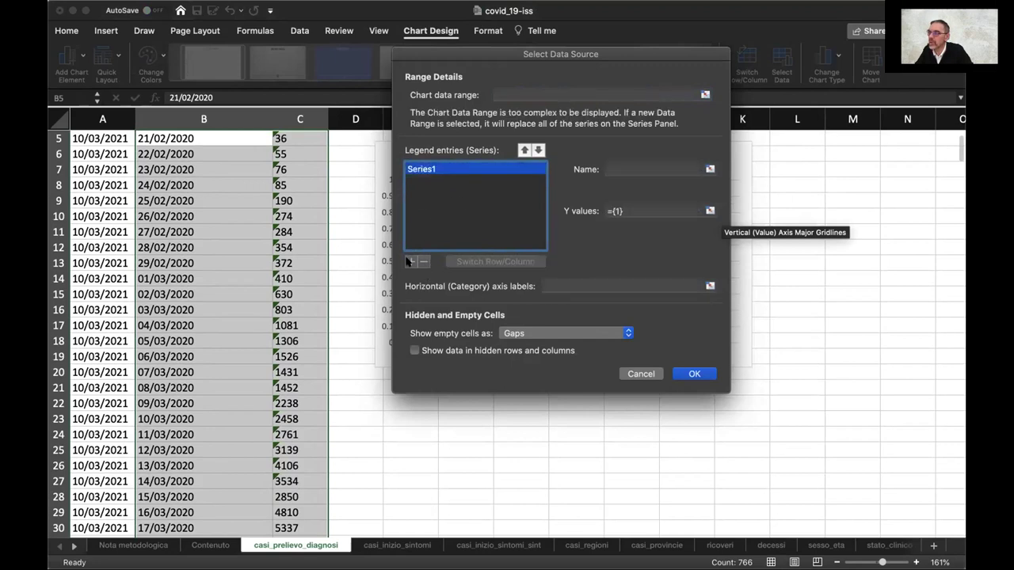
left_click(638, 166)
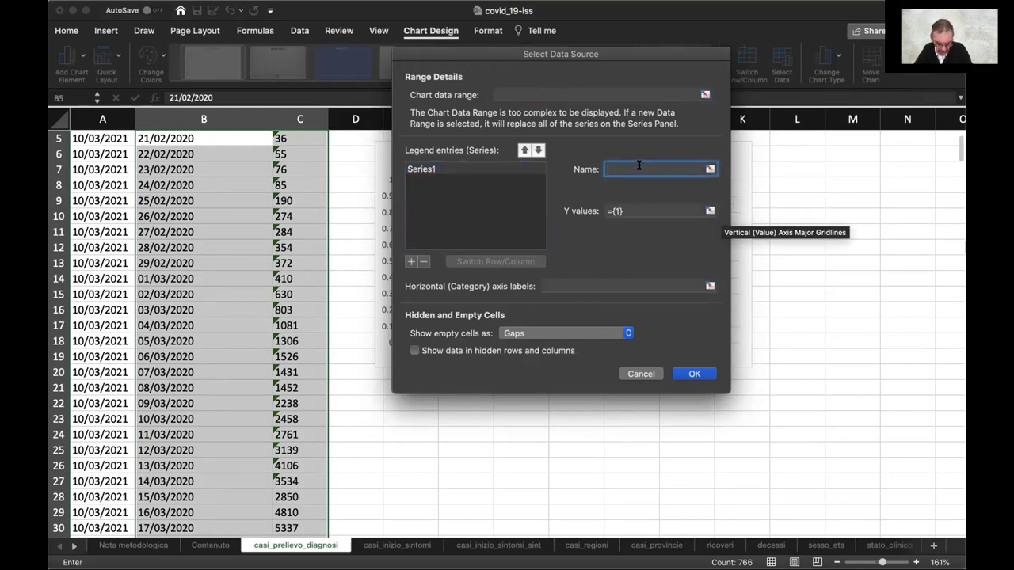
type("Diagnosi")
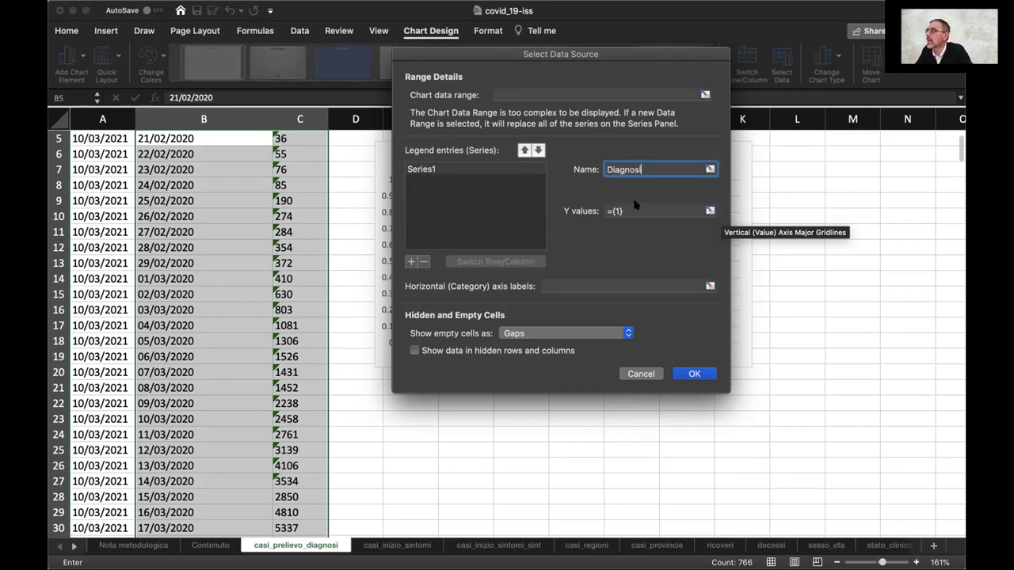
left_click(710, 210)
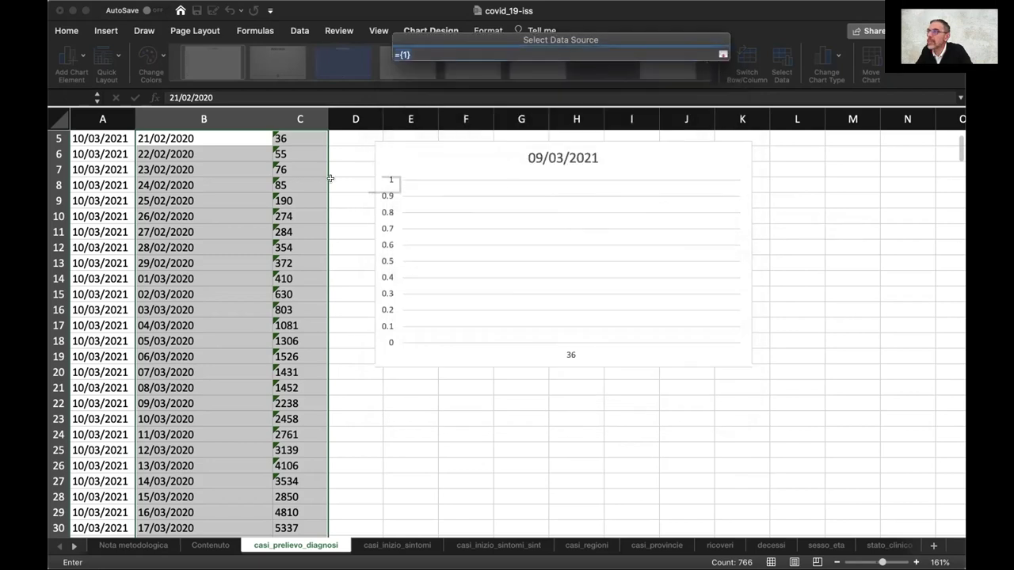
scroll(283, 163, "up", 3)
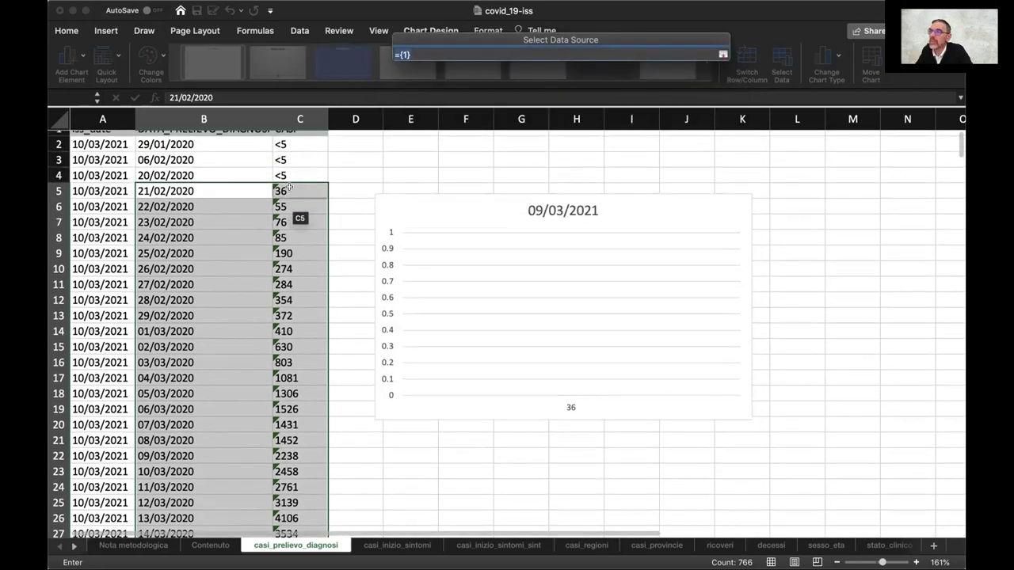
left_click(279, 191)
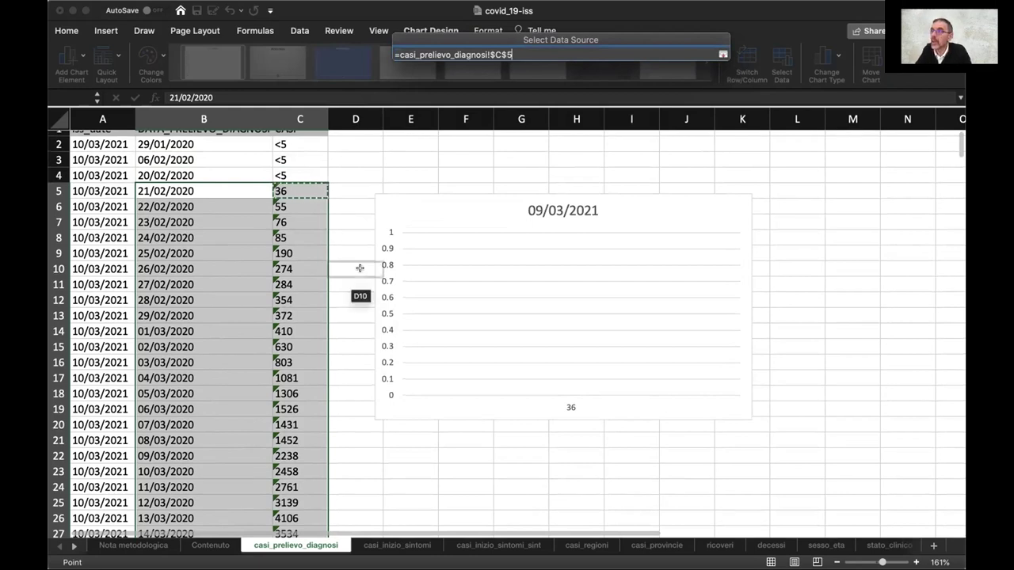
left_click_drag(288, 185, 315, 527)
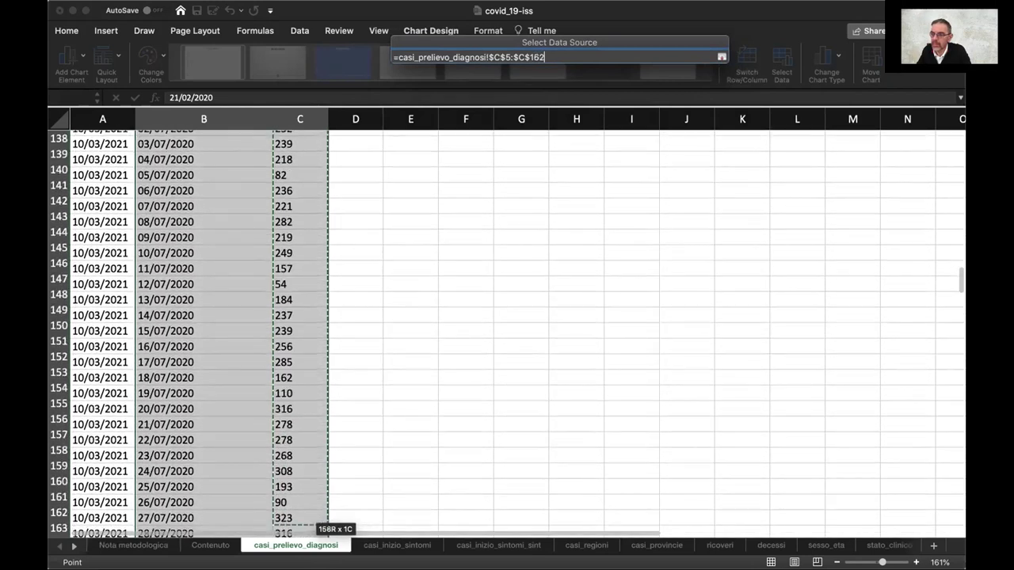
left_click_drag(316, 527, 315, 560)
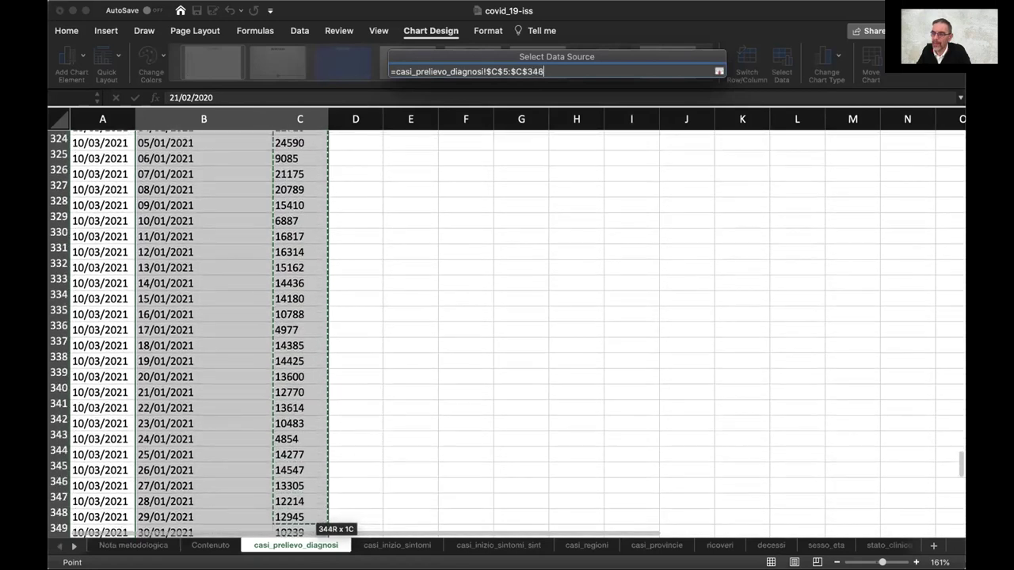
left_click_drag(317, 528, 315, 482)
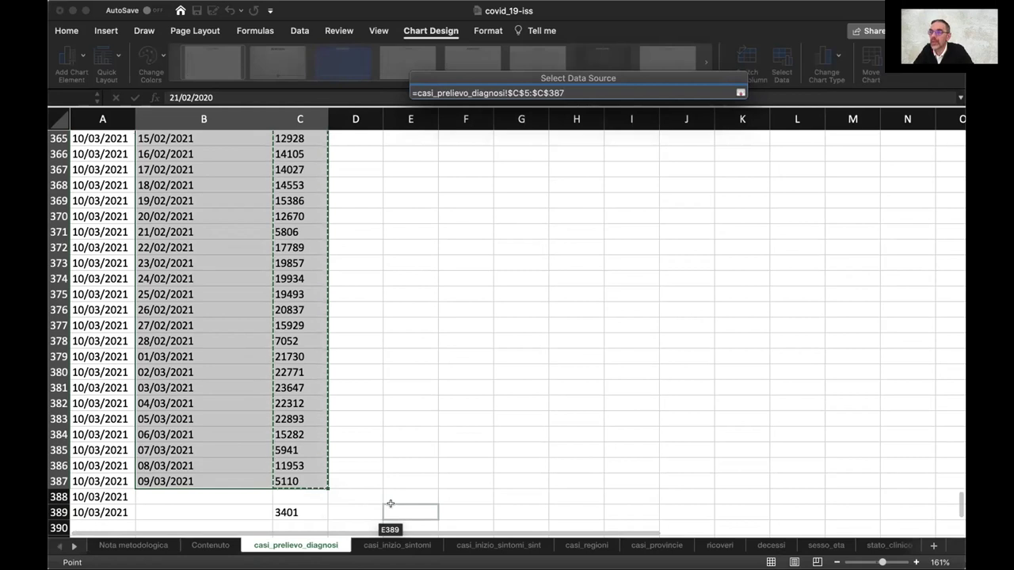
key("Return")
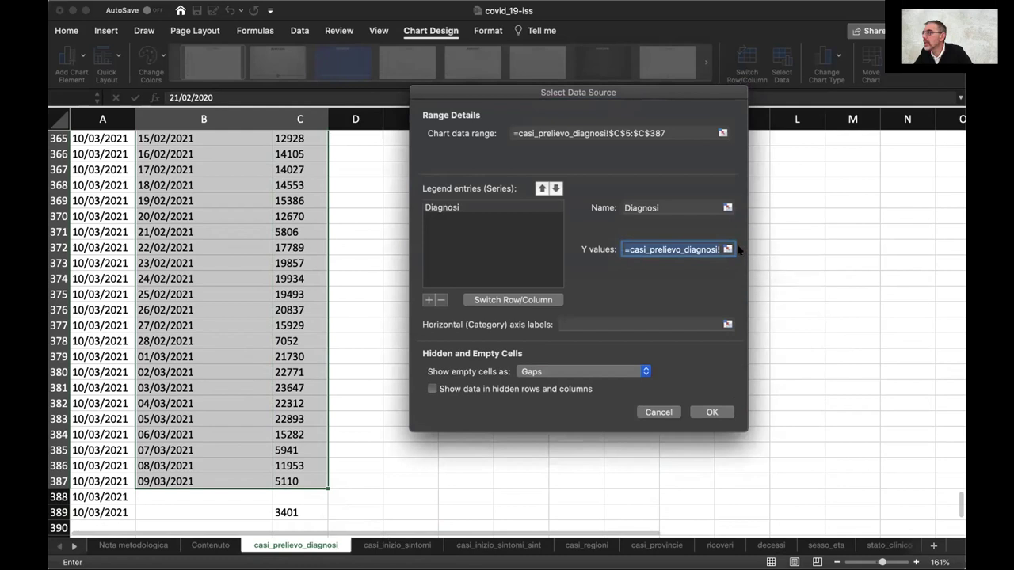
left_click(713, 249)
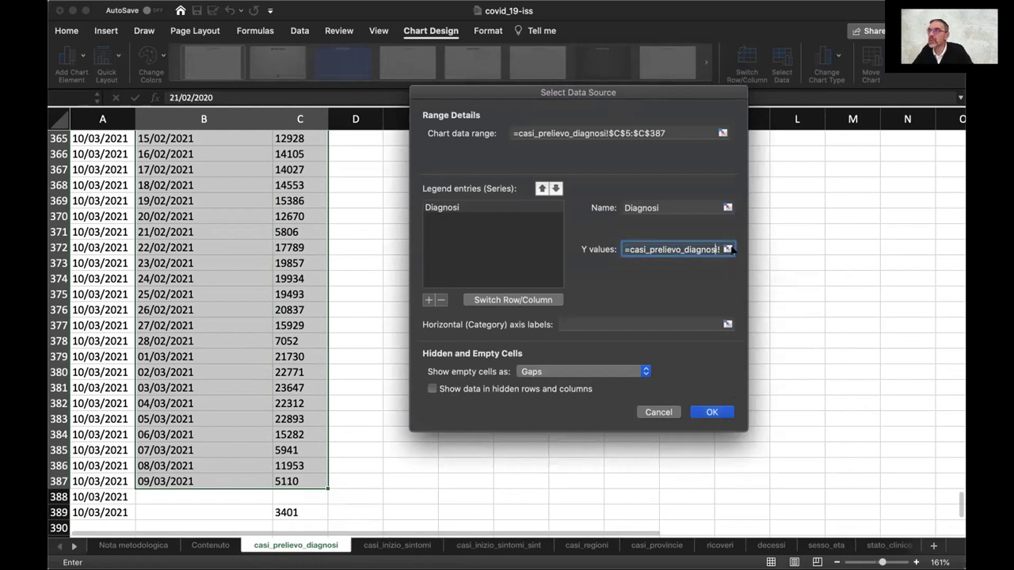
key("Right")
key("Right")
key("Right")
key("Right")
key("Right")
key("Right")
key("Right")
key("Right")
key("Right")
key("Right")
key("Right")
key("Right")
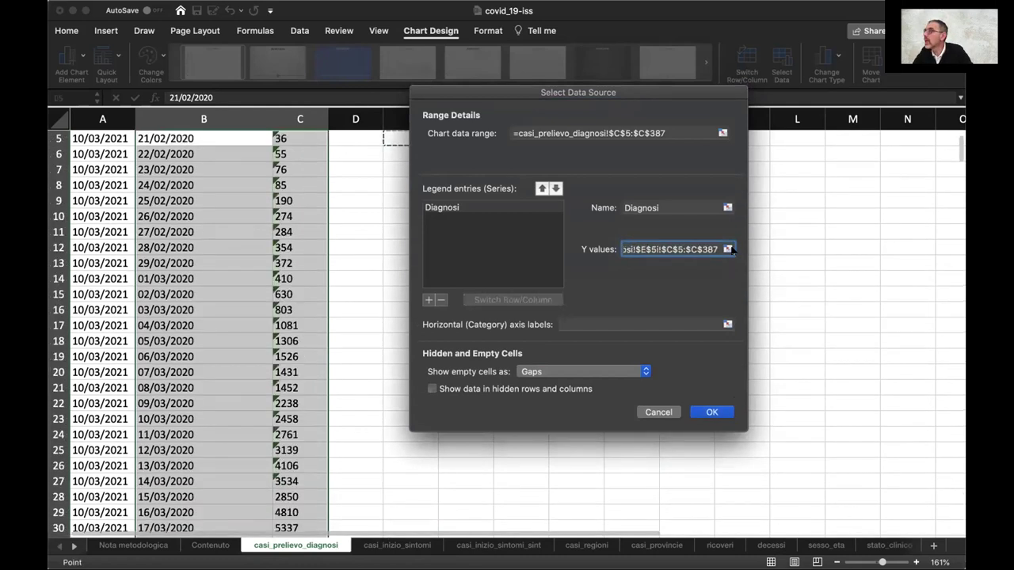
key("Left")
key("Left")
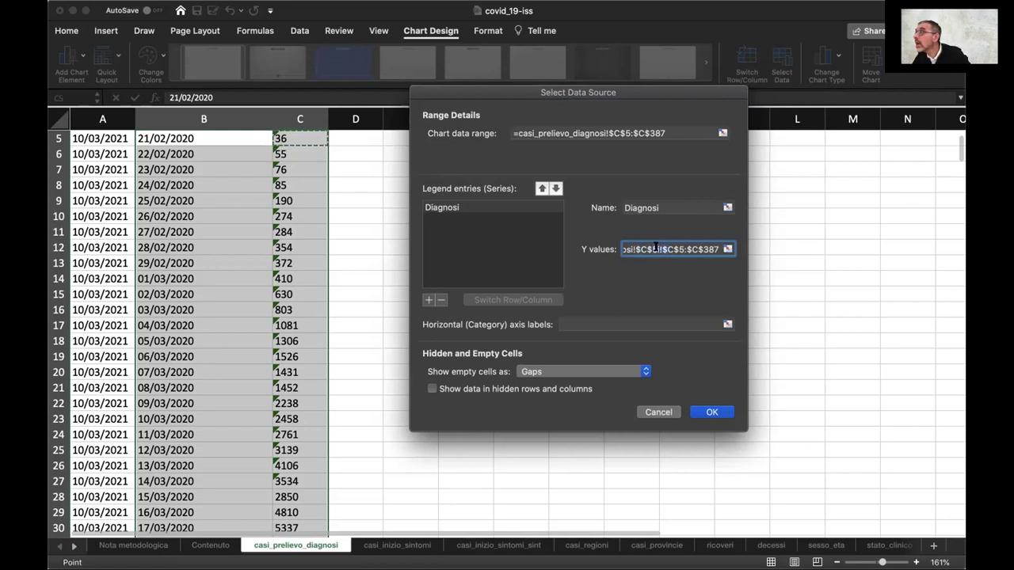
key("BackSpace")
key("BackSpace")
key("BackSpace")
key("BackSpace")
key("BackSpace")
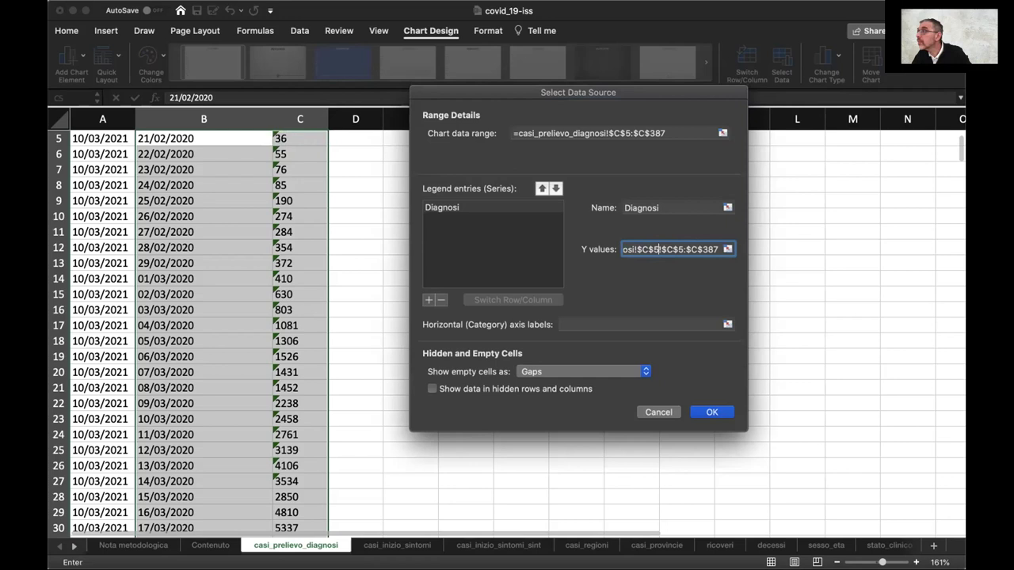
key("BackSpace")
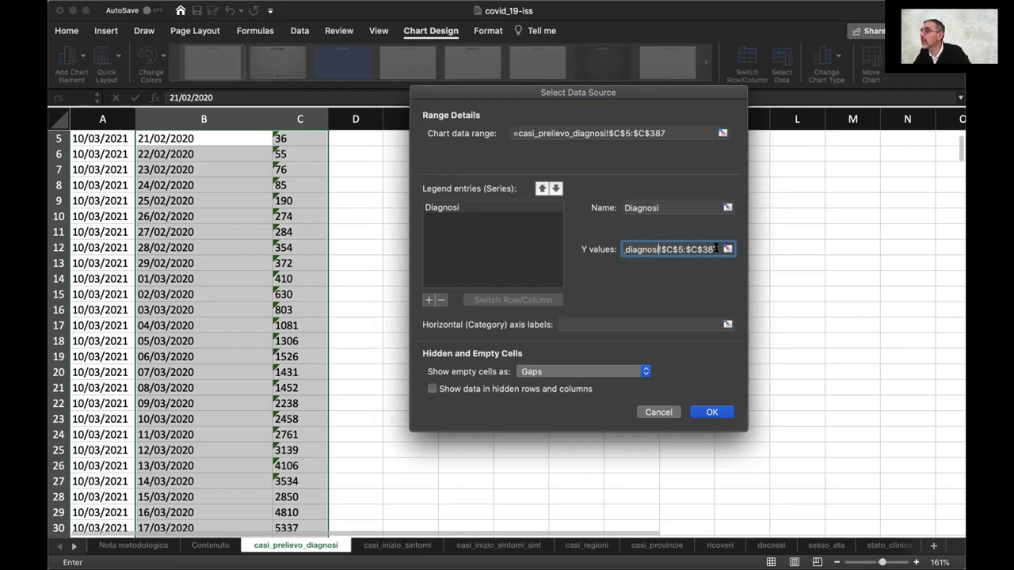
- Reuse the Y values reference for the horizontal axis labels, change it to $B$5:$B$387, and apply the data source
left_click_drag(716, 248, 590, 244)
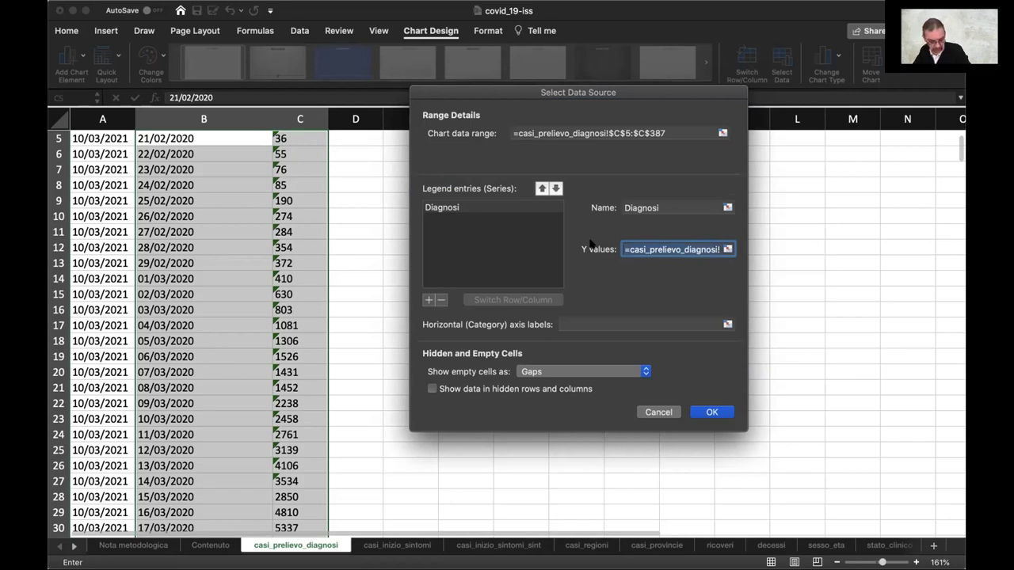
left_click(603, 322)
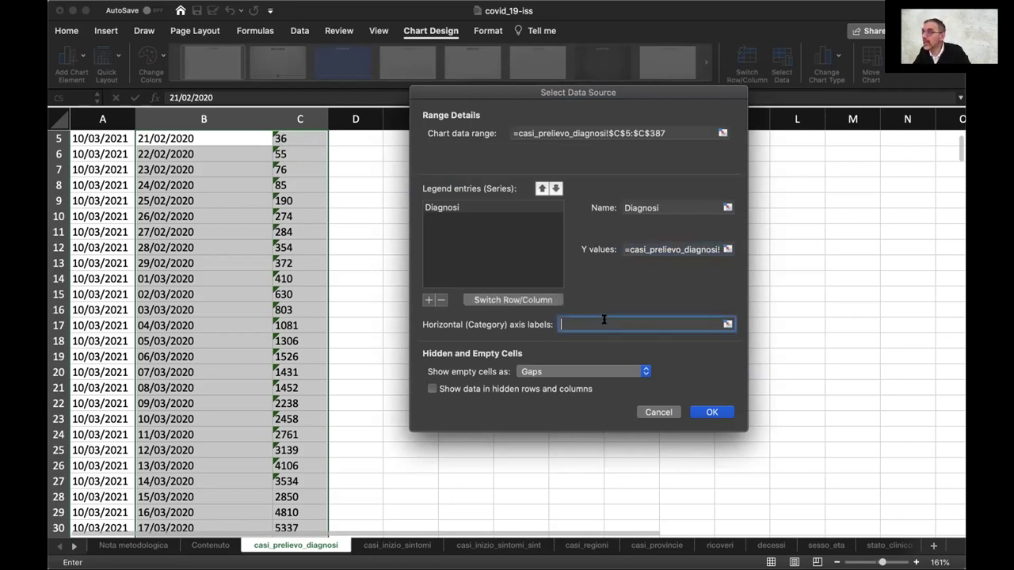
key("super+v")
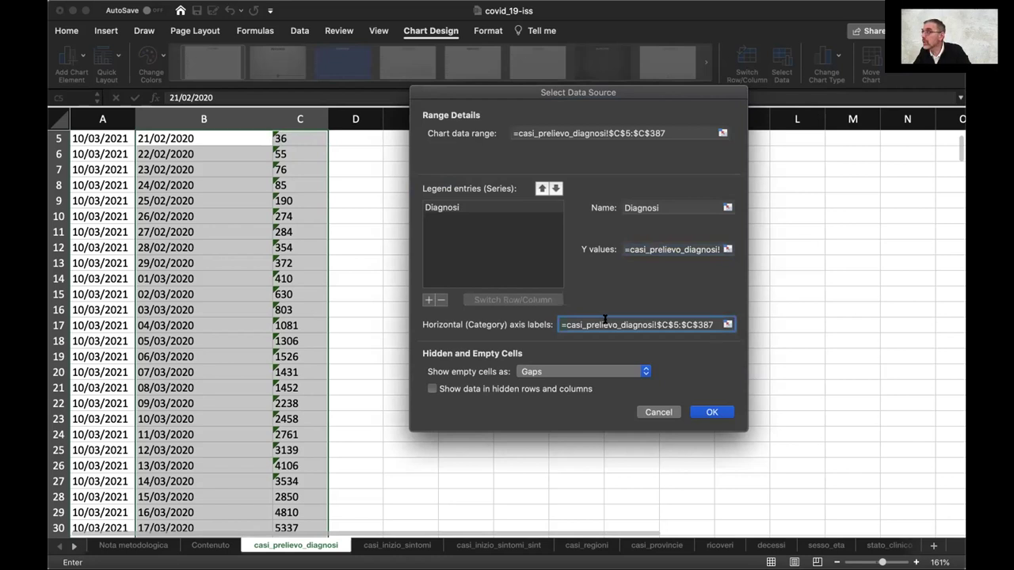
left_click(665, 325)
key("BackSpace")
type("B")
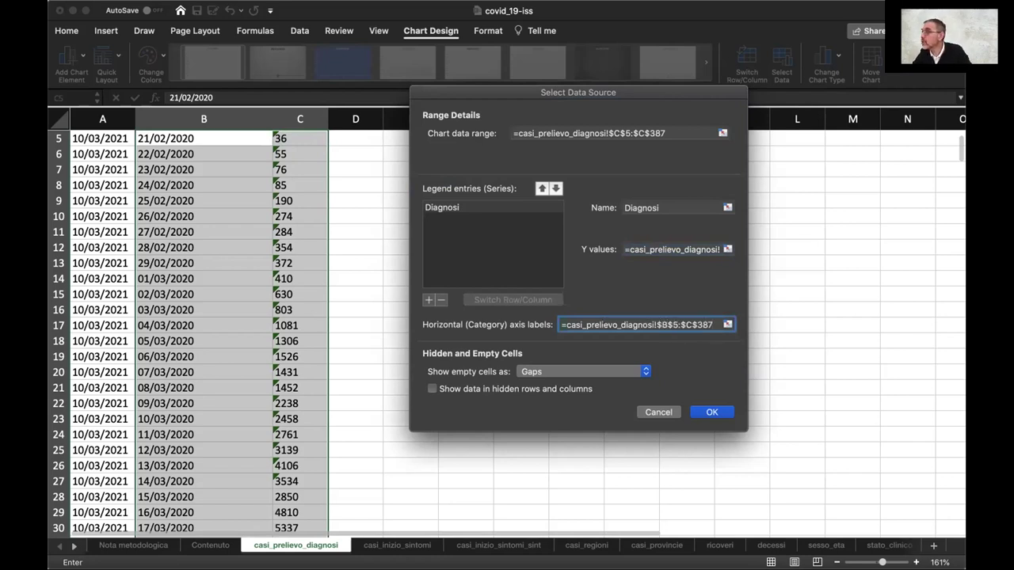
left_click(688, 324)
key("BackSpace")
type("B")
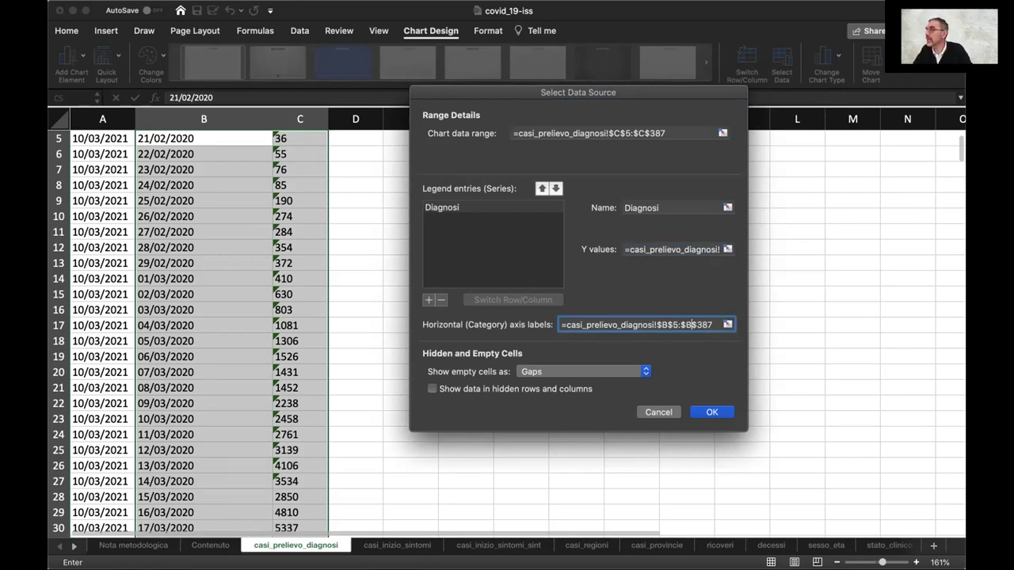
left_click(698, 413)
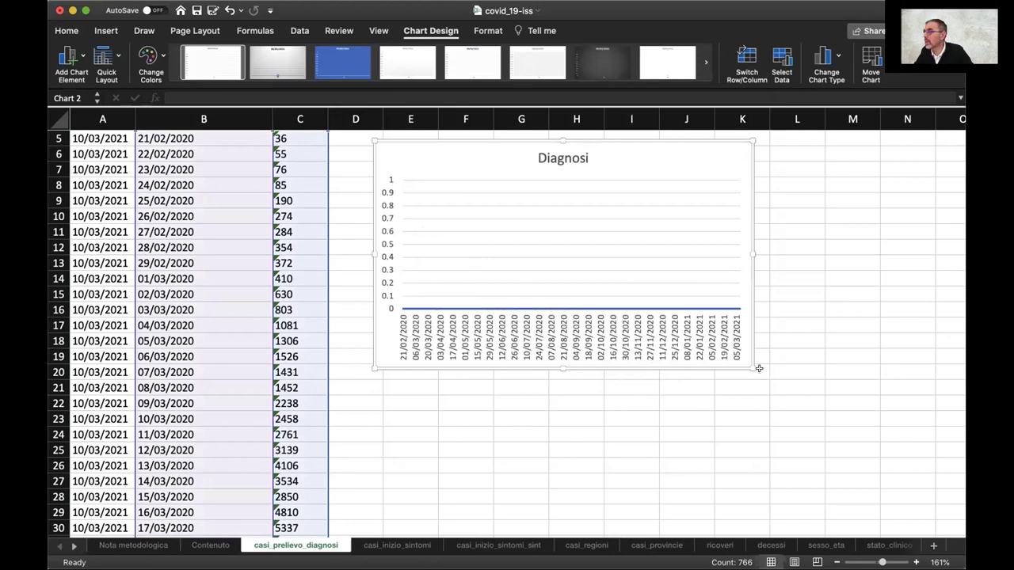
- Enlarge the Diagnosi chart so that it spans about columns D to S
left_click_drag(759, 368, 933, 384)
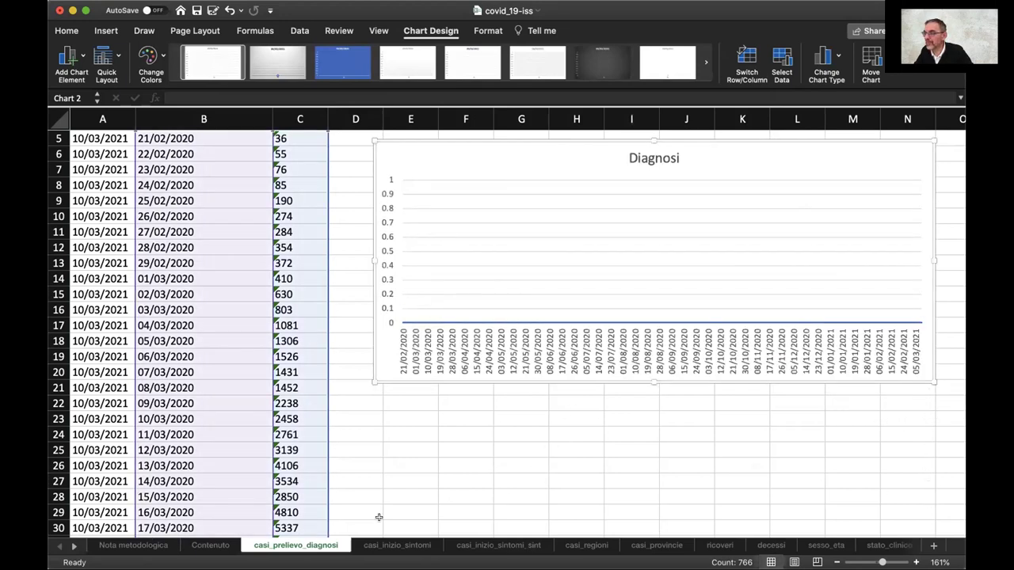
left_click_drag(303, 532, 396, 534)
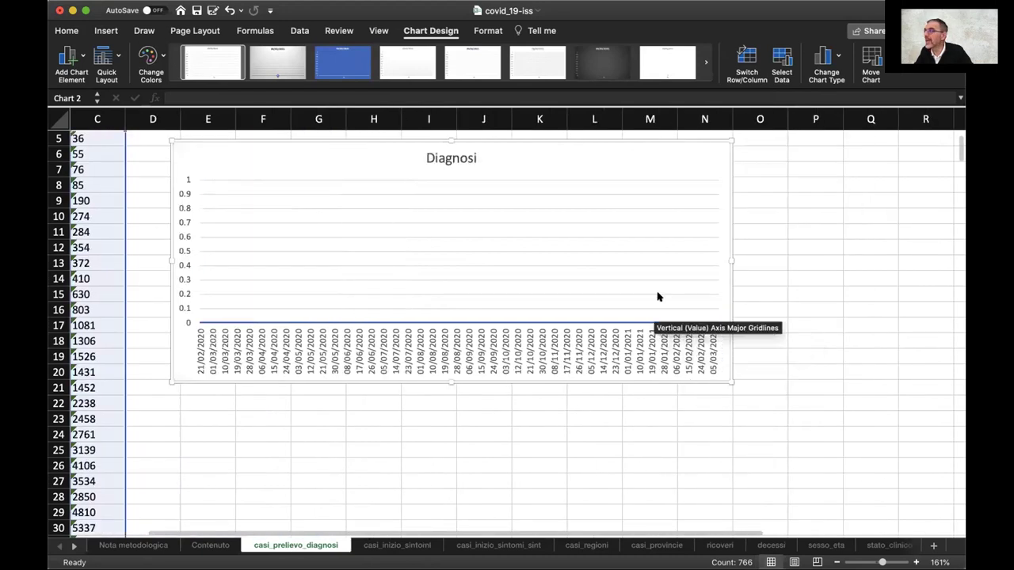
left_click_drag(732, 259, 921, 261)
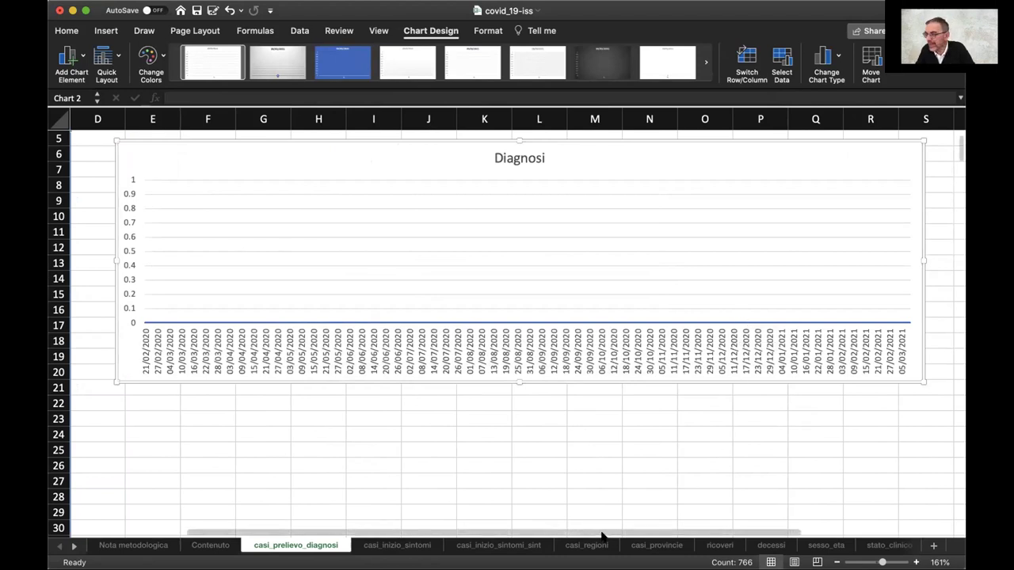
- Check the error note on the case count in C5 and highlight the "<5" entries in C2:C4
left_click_drag(591, 536, 382, 539)
scroll(317, 199, "up", 3)
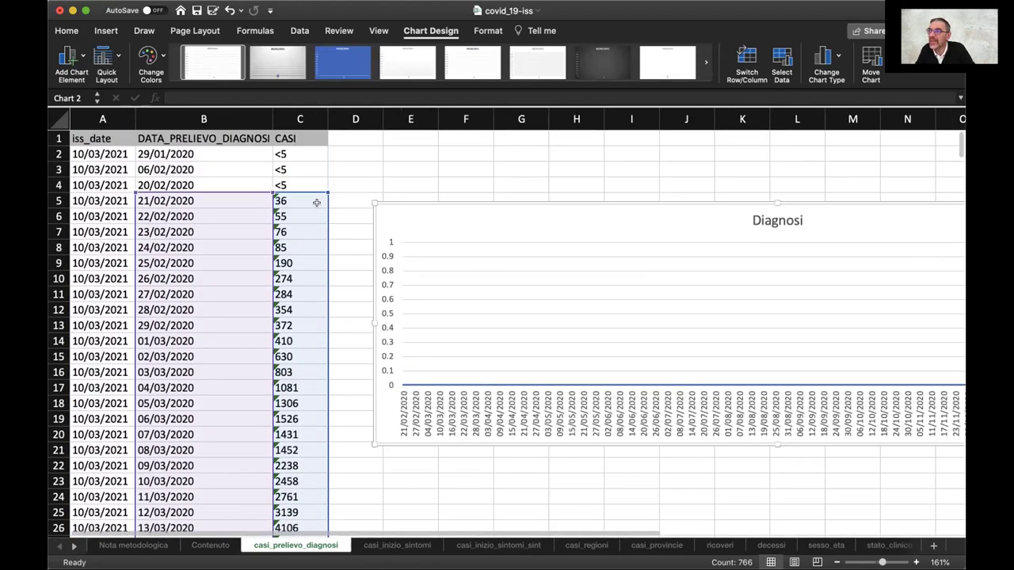
left_click(328, 198)
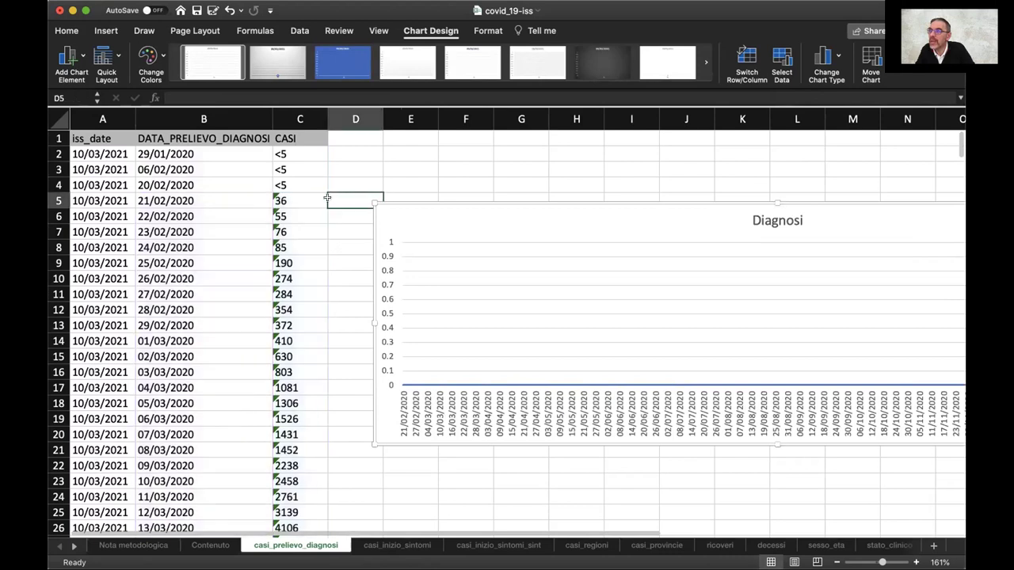
left_click(276, 200)
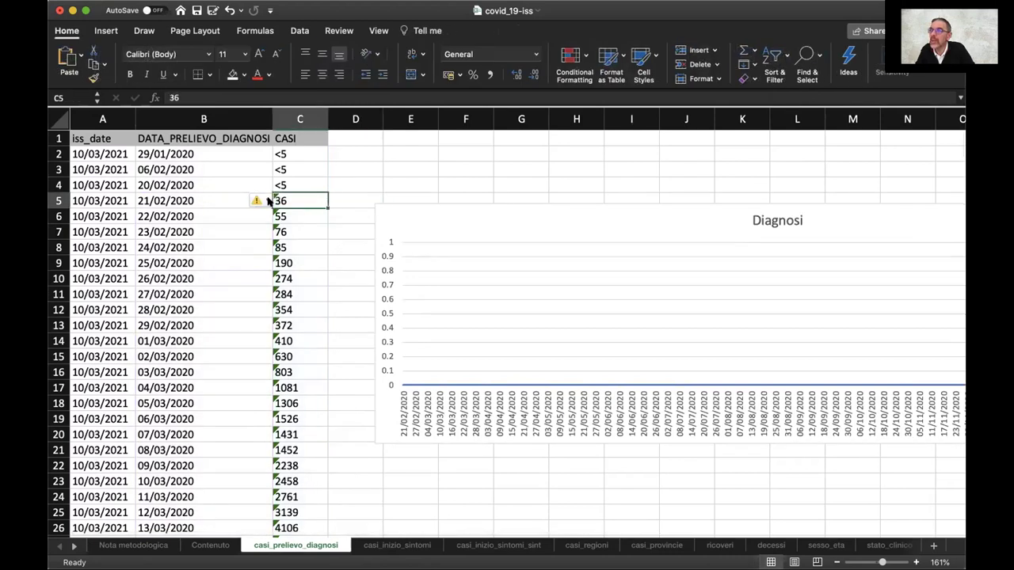
mouse_move(252, 200)
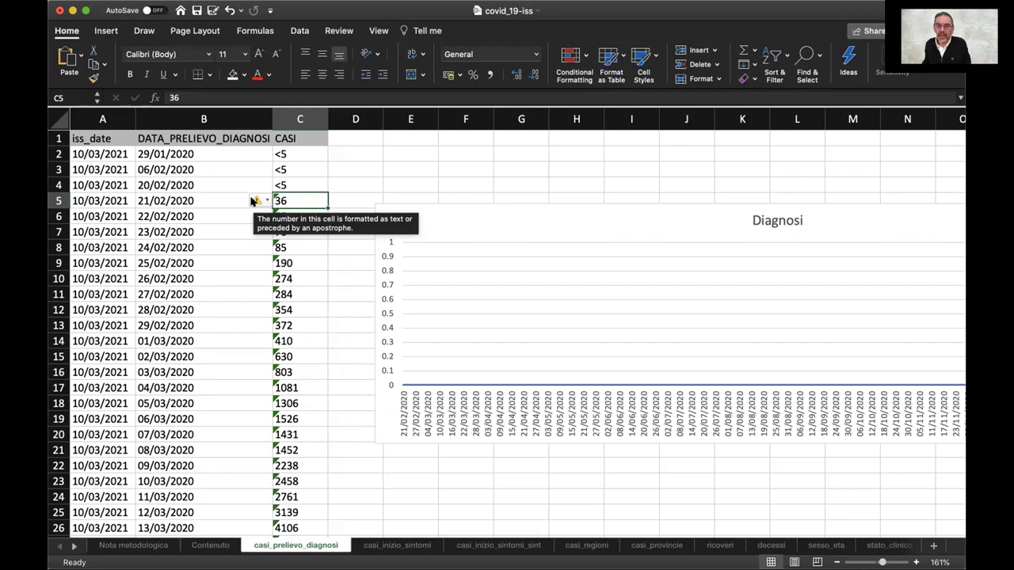
left_click(351, 169)
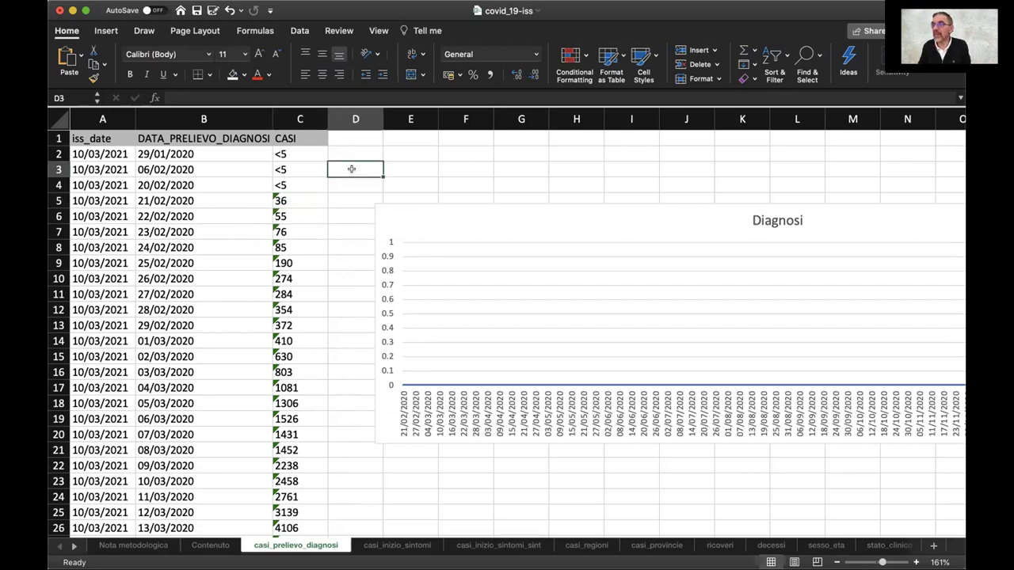
left_click_drag(295, 152, 294, 182)
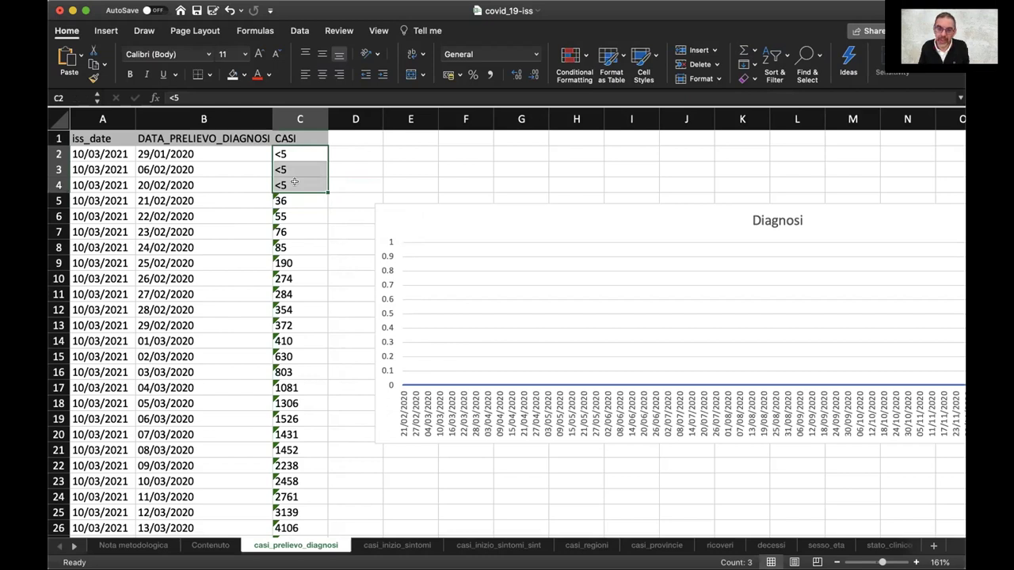
- Convert the case counts stored as text in C5:C387 to numbers
left_click(298, 198)
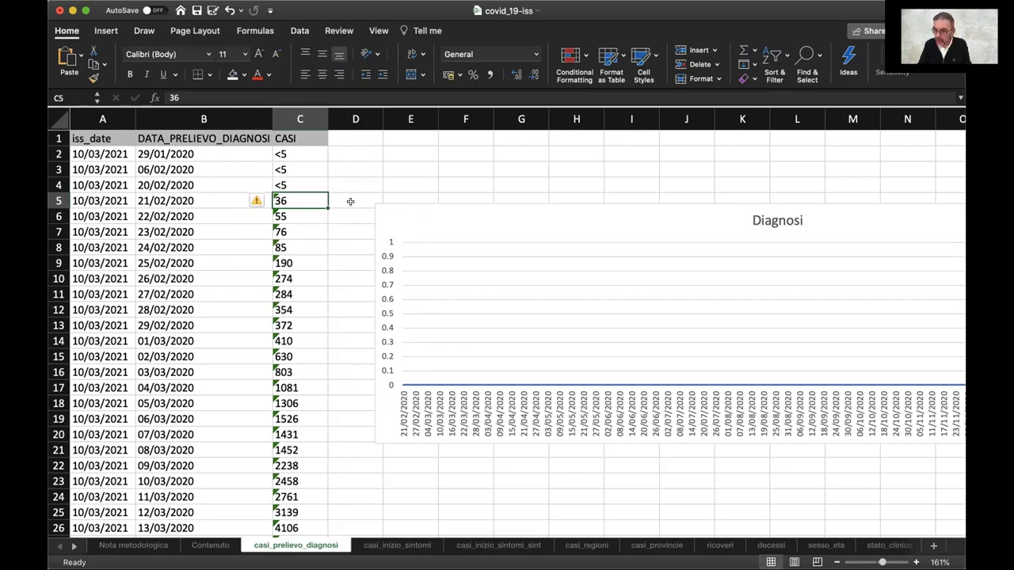
key("ctrl+shift+Down")
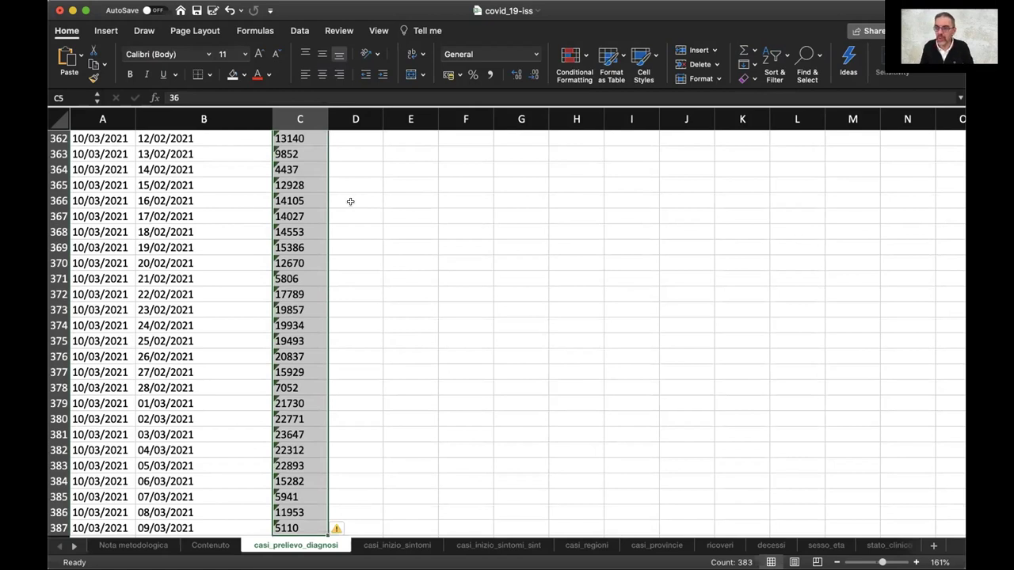
left_click(346, 525)
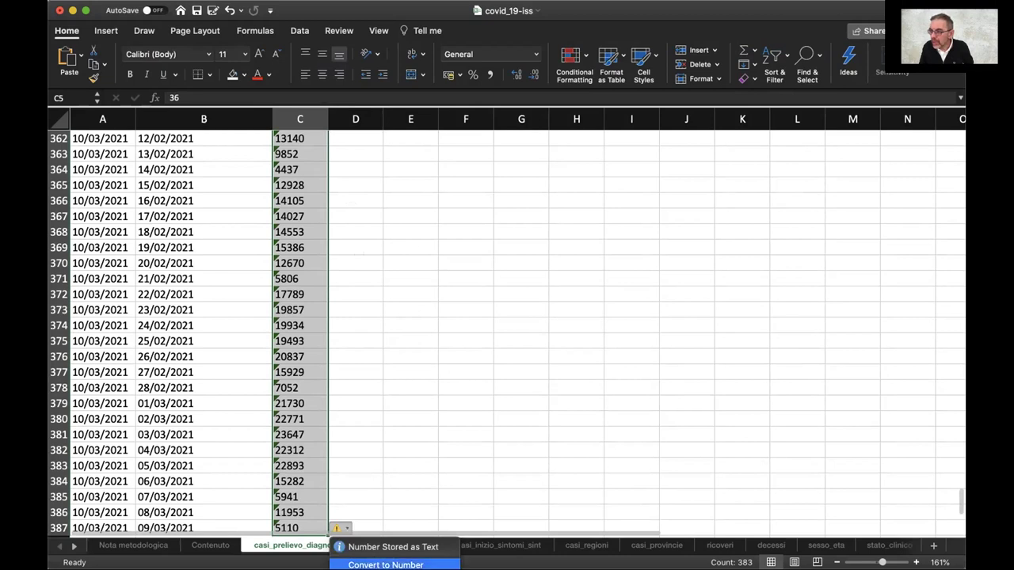
left_click(386, 565)
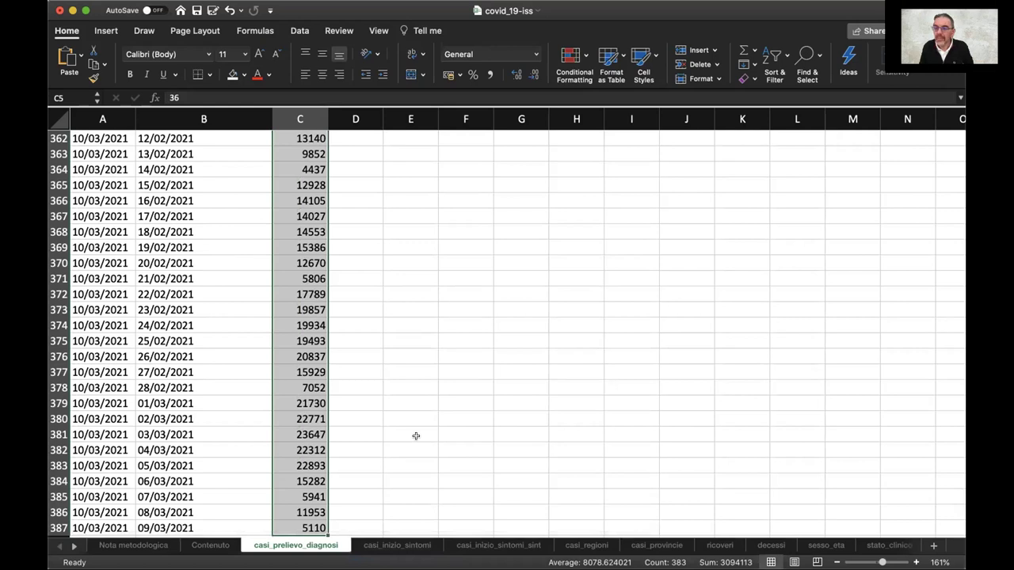
- Review the Diagnosi line chart across its full date range
scroll(887, 417, "up", 1)
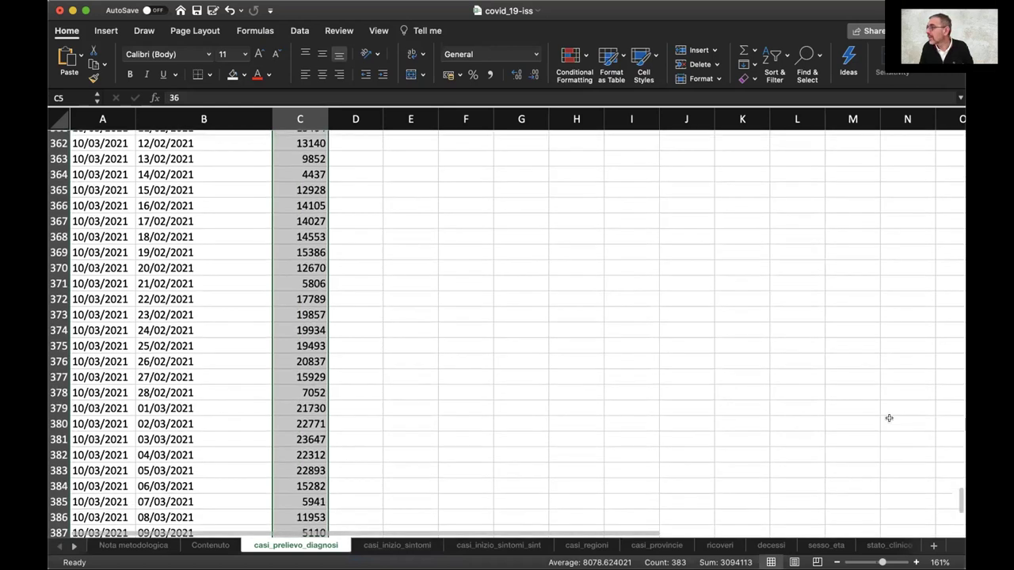
left_click_drag(958, 494, 958, 142)
left_click(507, 416)
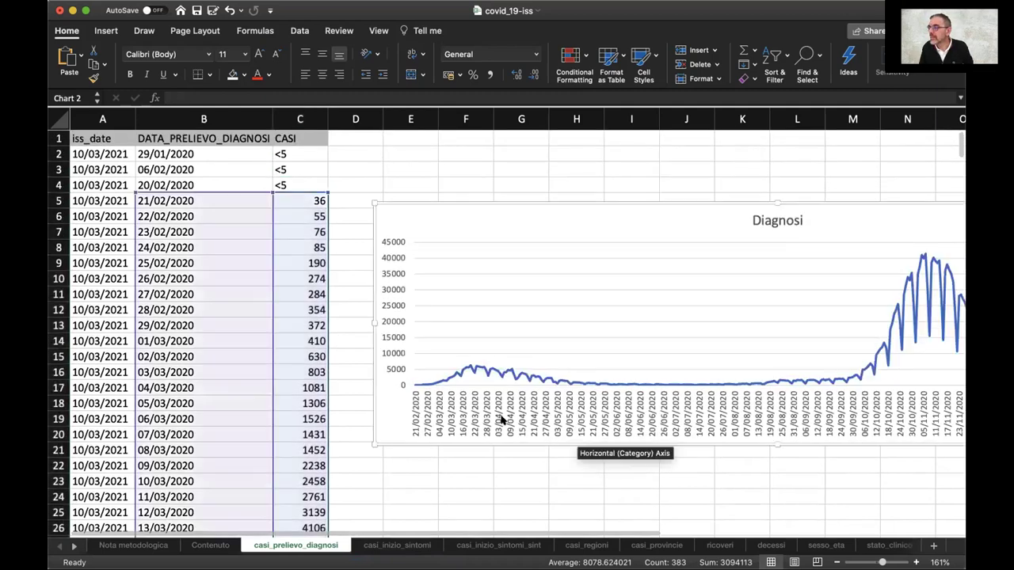
scroll(471, 535, "right", 2)
scroll(472, 535, "right", 3)
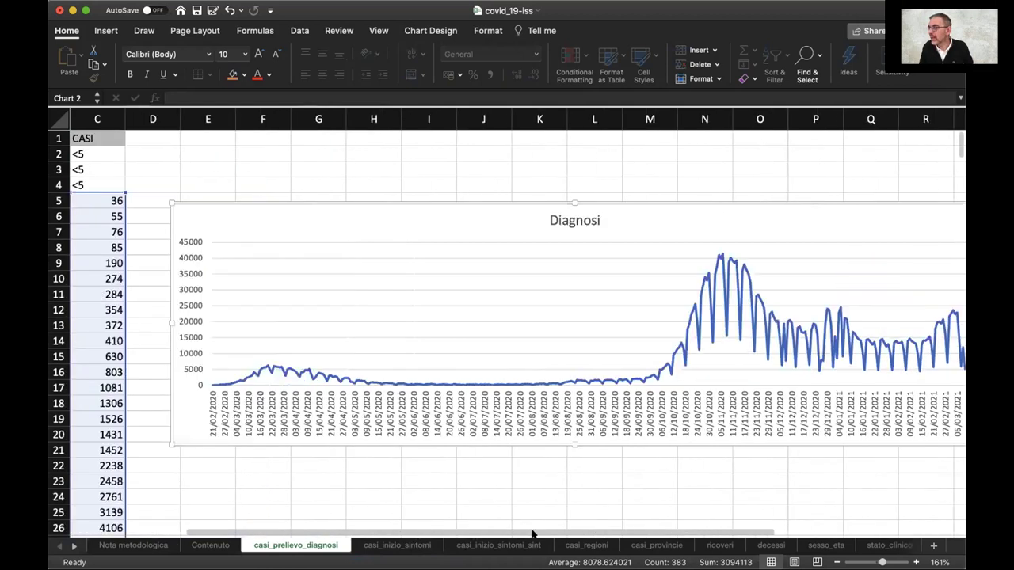
left_click_drag(552, 535, 560, 536)
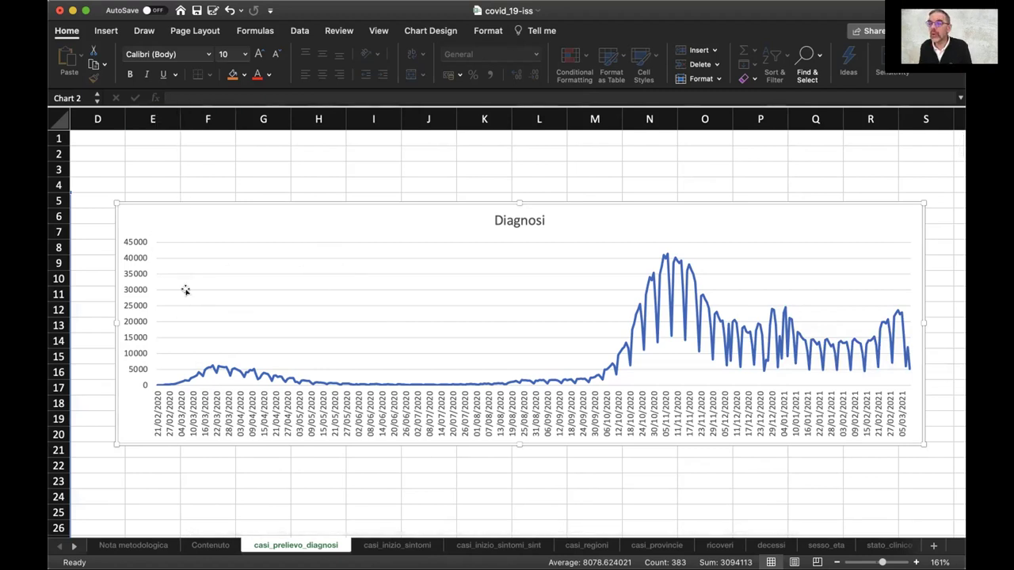
- Enter a test column below the chart: '3 as text in F30, 5 in F31 and 7 in F32
scroll(186, 372, "down", 10)
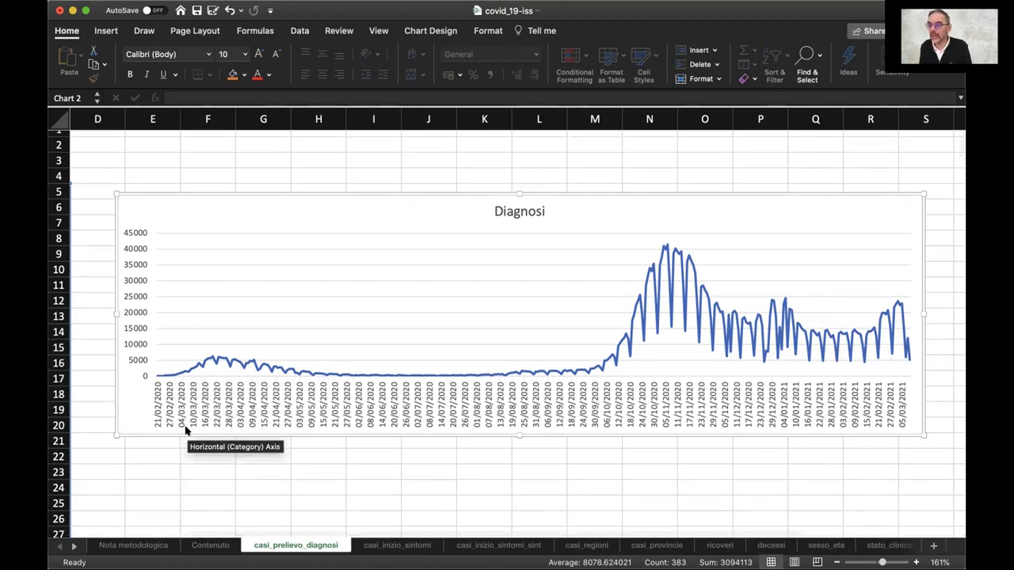
left_click(201, 279)
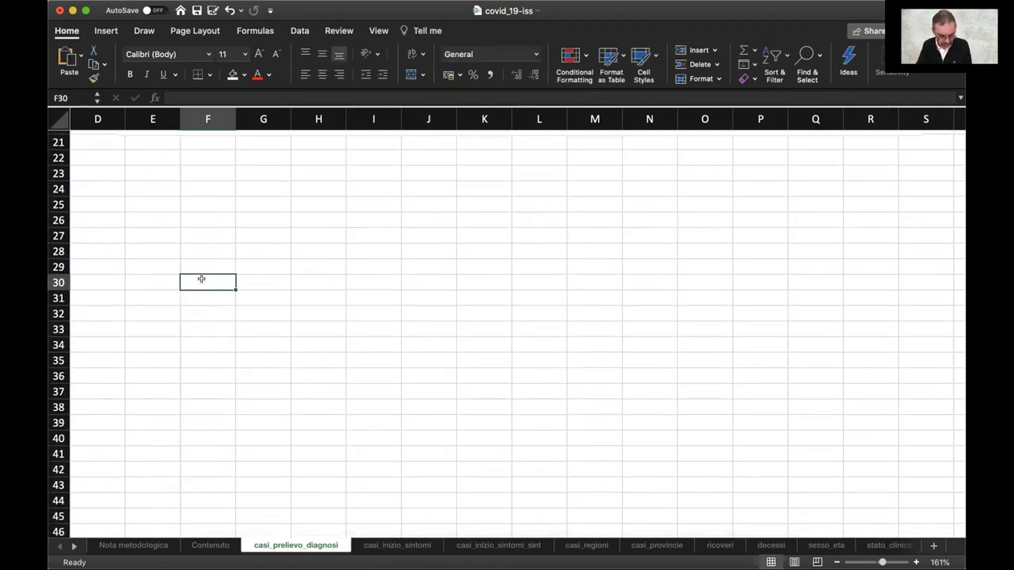
type("3")
key("Return")
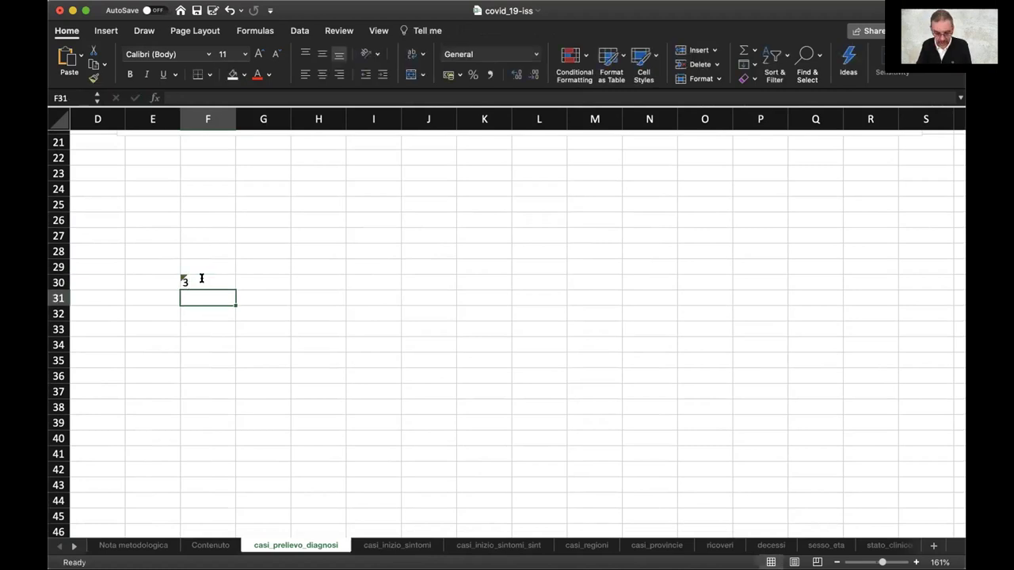
type("5")
key("Return")
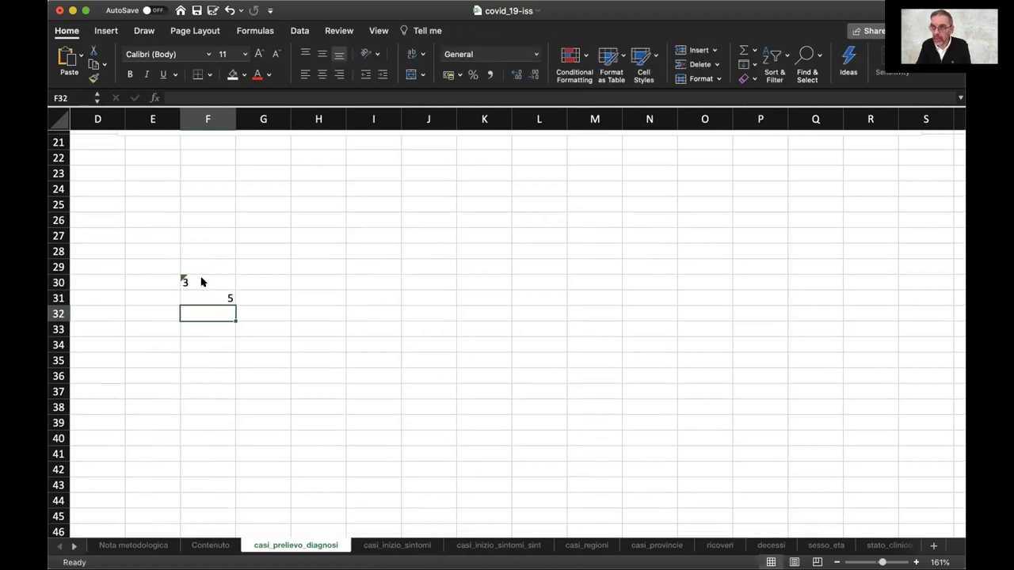
type("7")
key("Return")
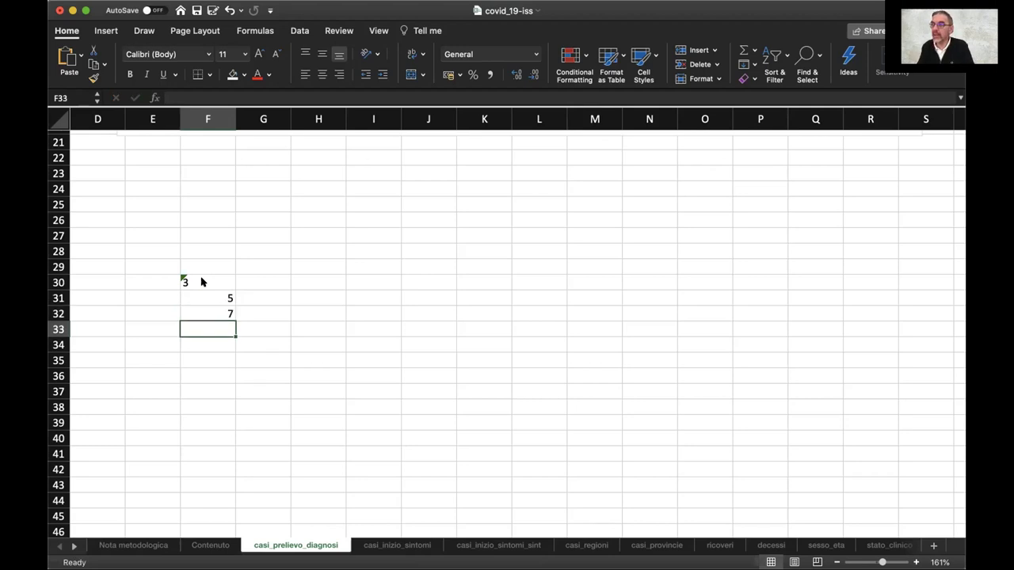
- Check the error note on the text value in F30 and convert the cell to a number
left_click(201, 282)
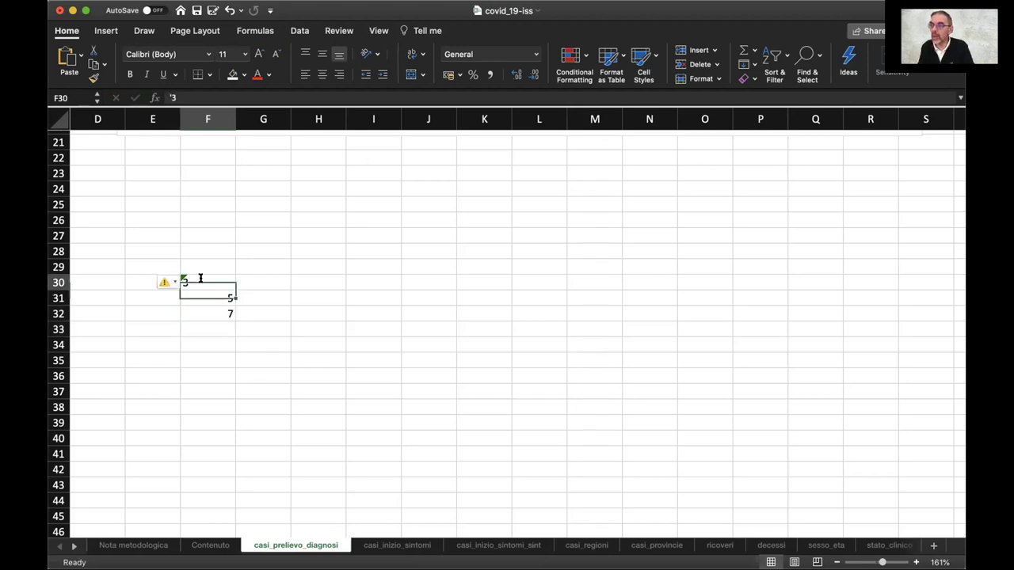
left_click(153, 311)
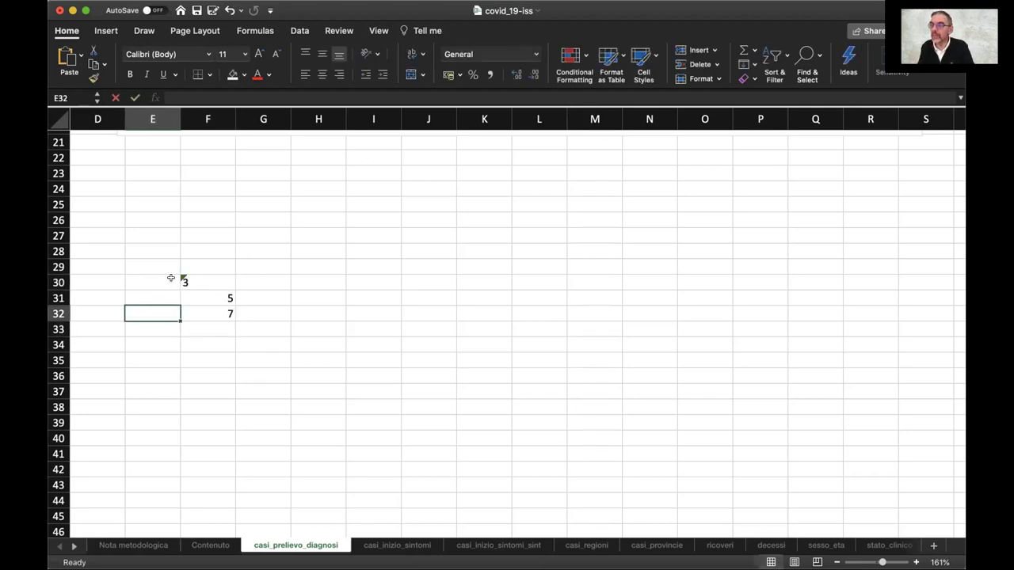
left_click(221, 279)
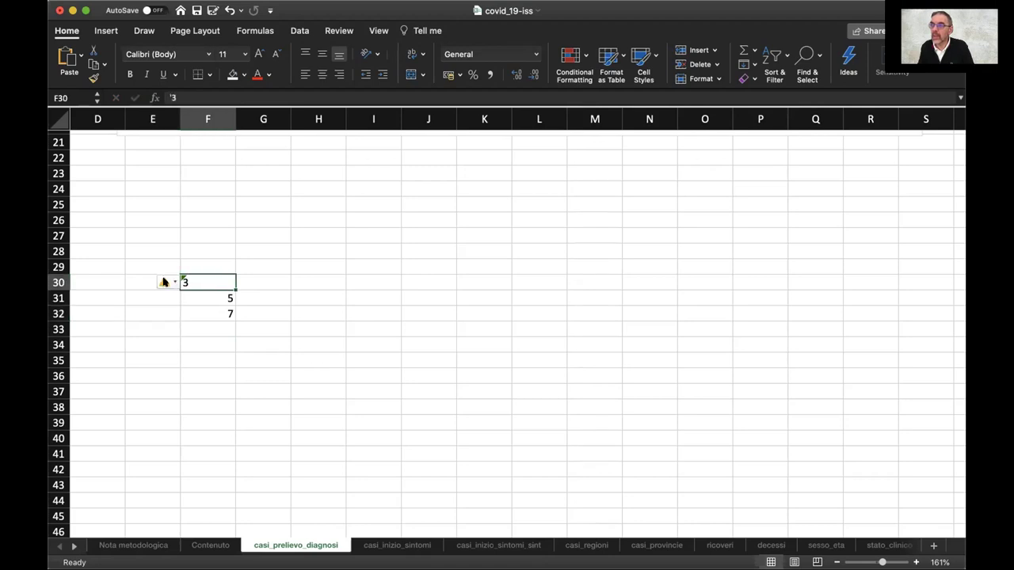
mouse_move(164, 282)
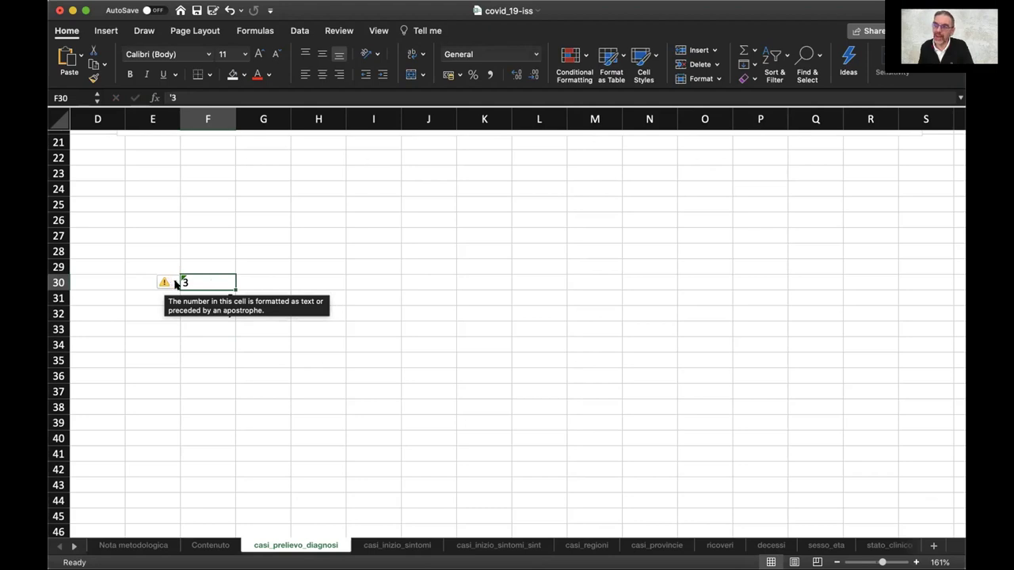
left_click(168, 282)
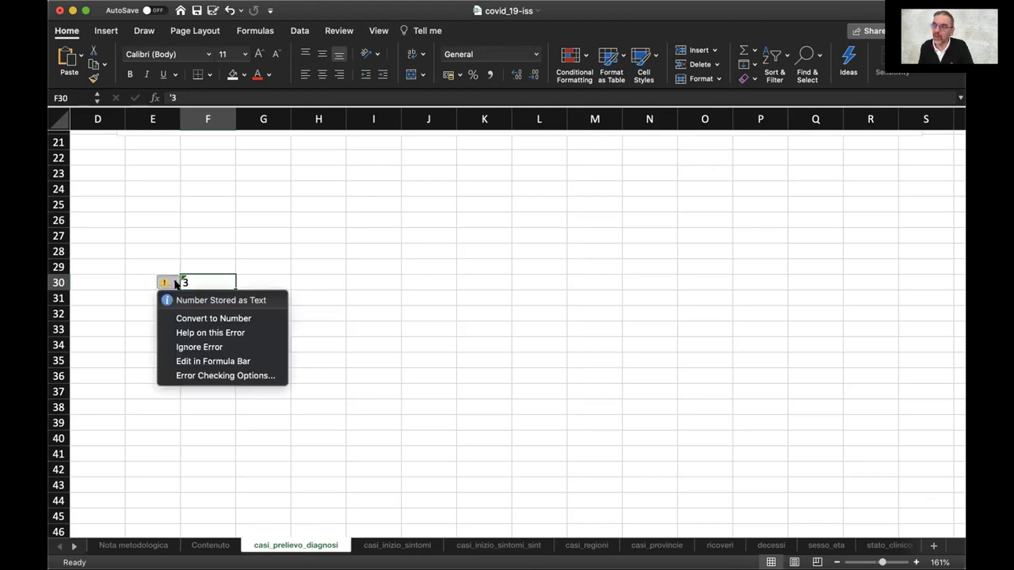
left_click(203, 319)
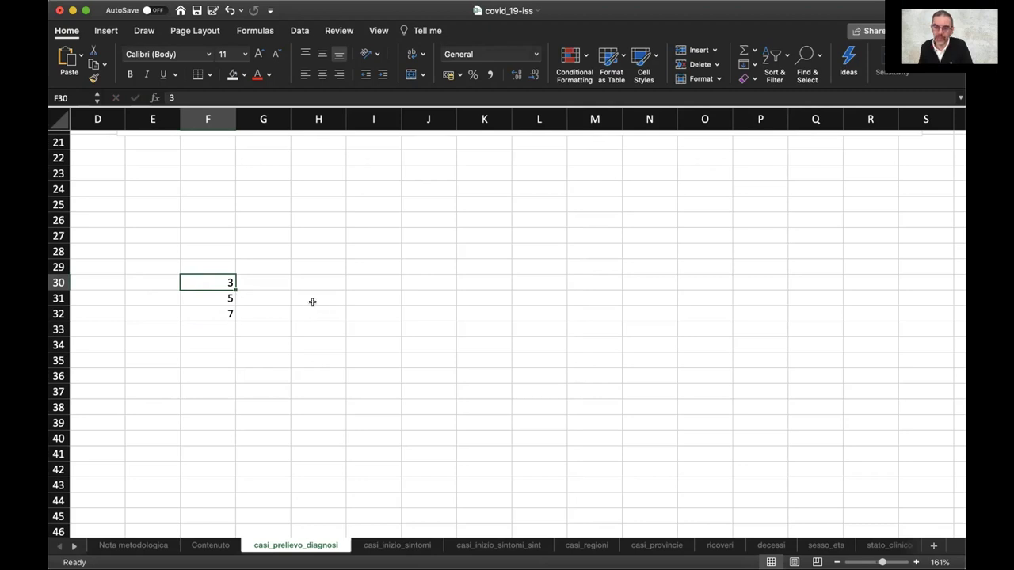
- Open the format settings of the Diagnosi chart's horizontal date axis and set the number category to Custom
scroll(312, 302, "up", 5)
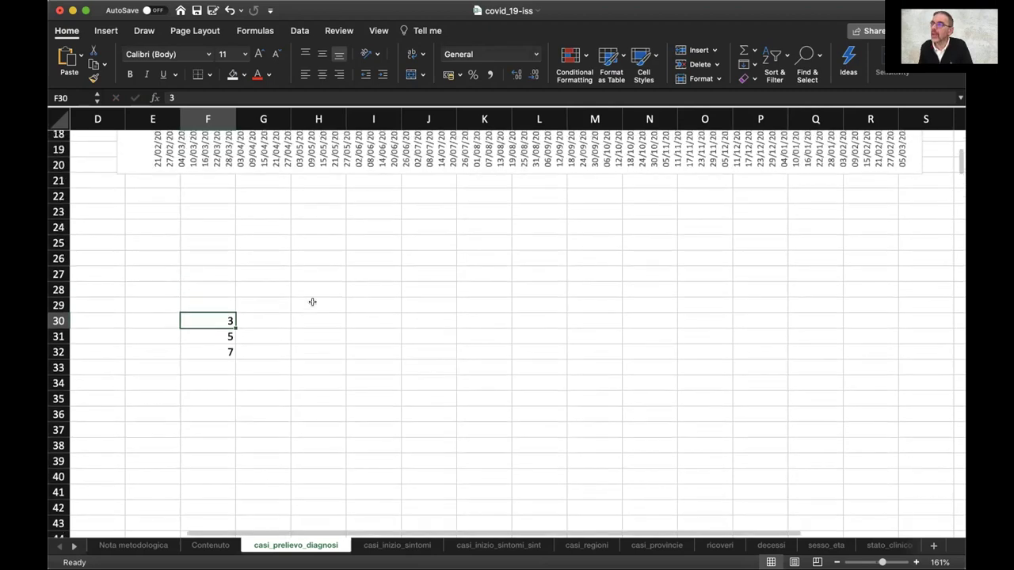
scroll(312, 301, "up", 3)
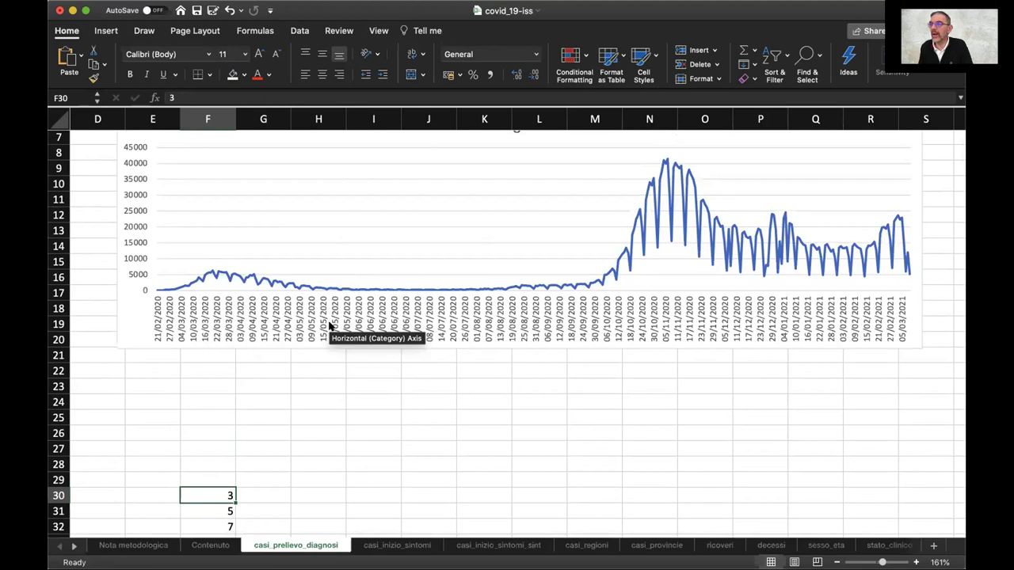
left_click(222, 332)
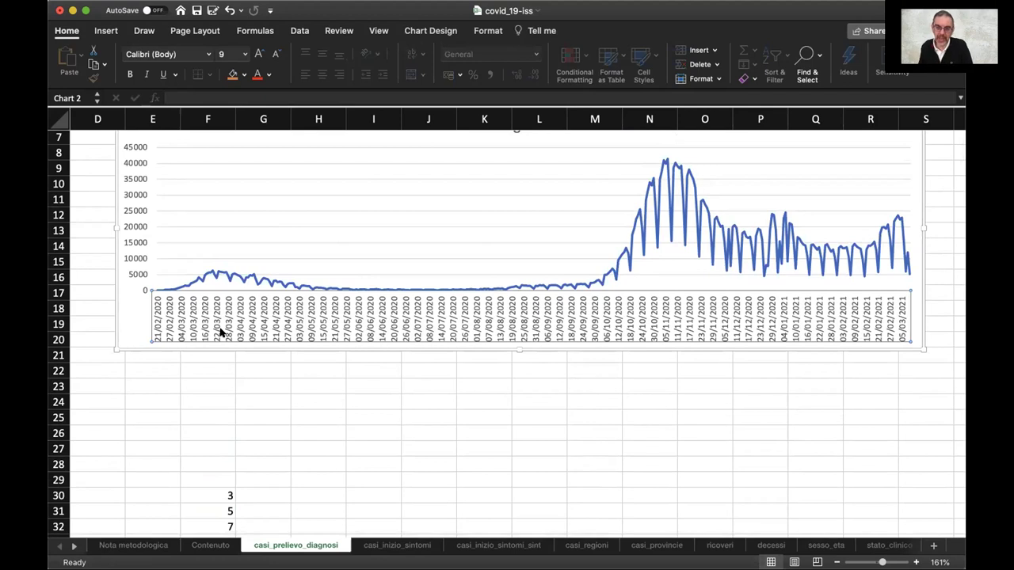
double_click(226, 333)
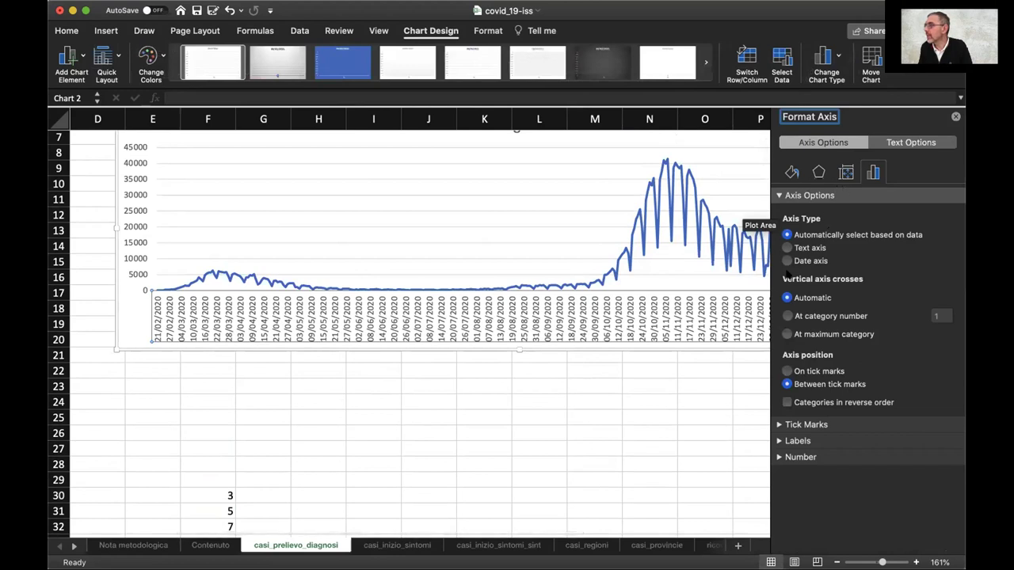
left_click(908, 140)
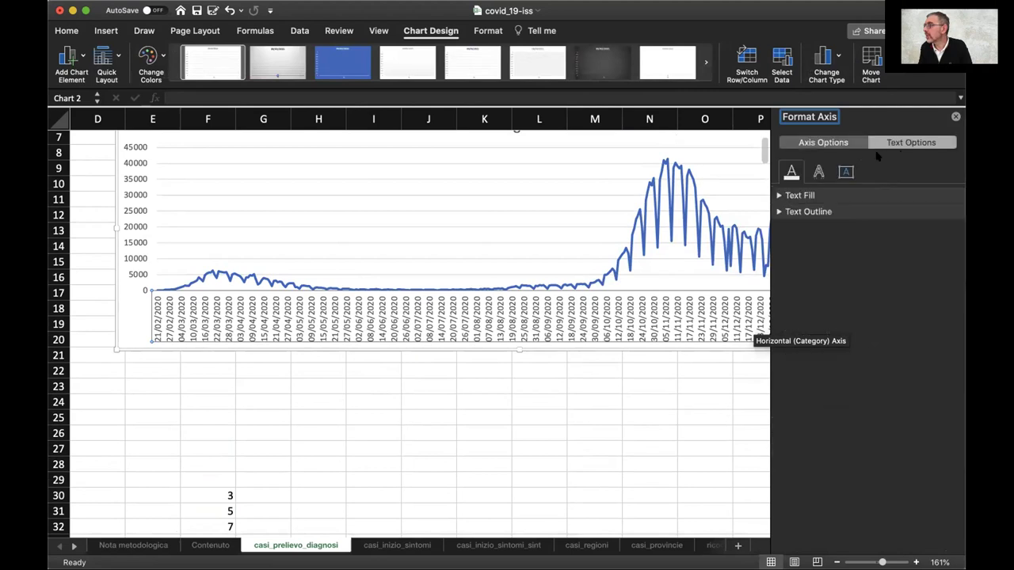
left_click(838, 145)
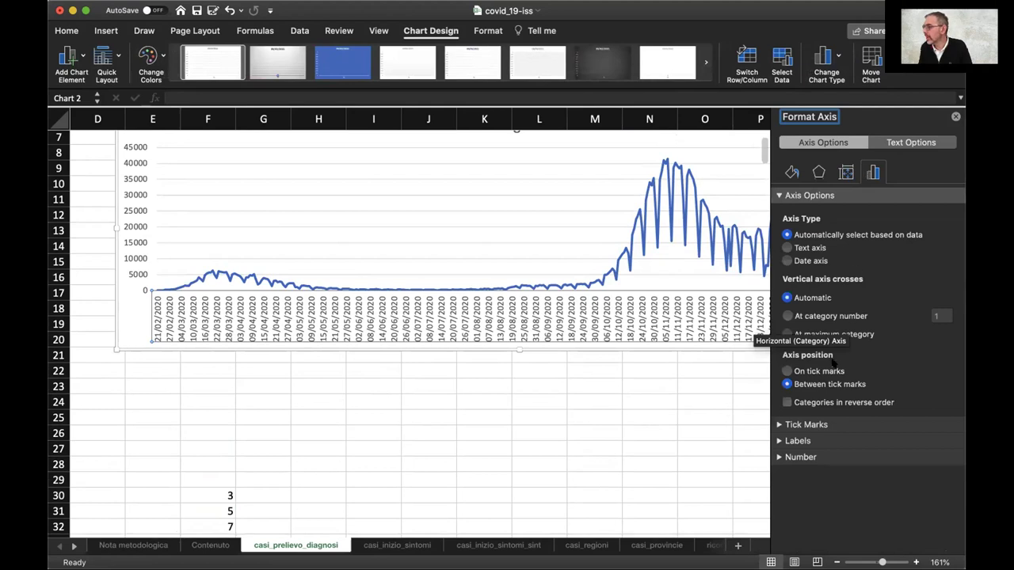
left_click(779, 456)
scroll(856, 402, "down", 2)
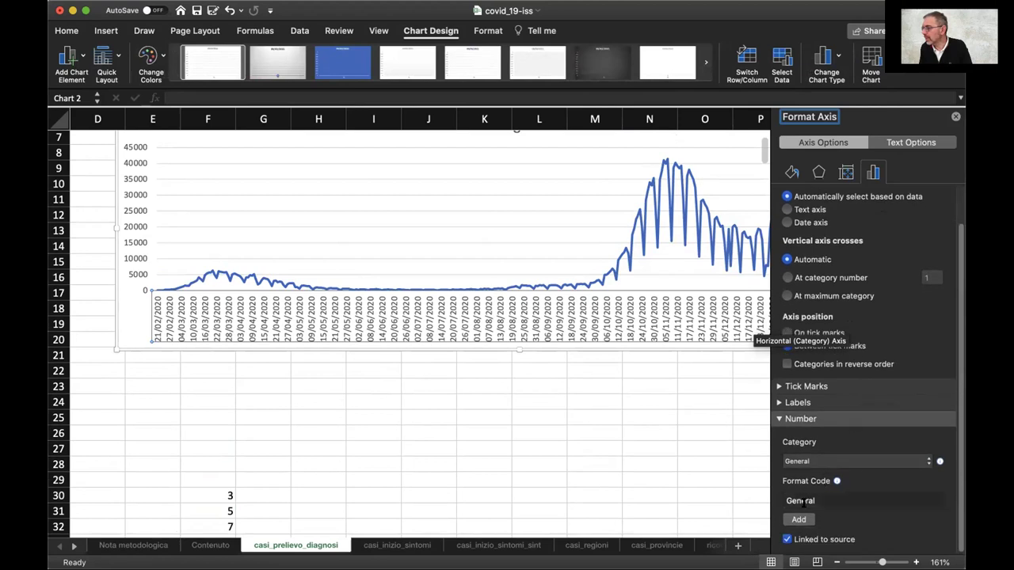
left_click(927, 463)
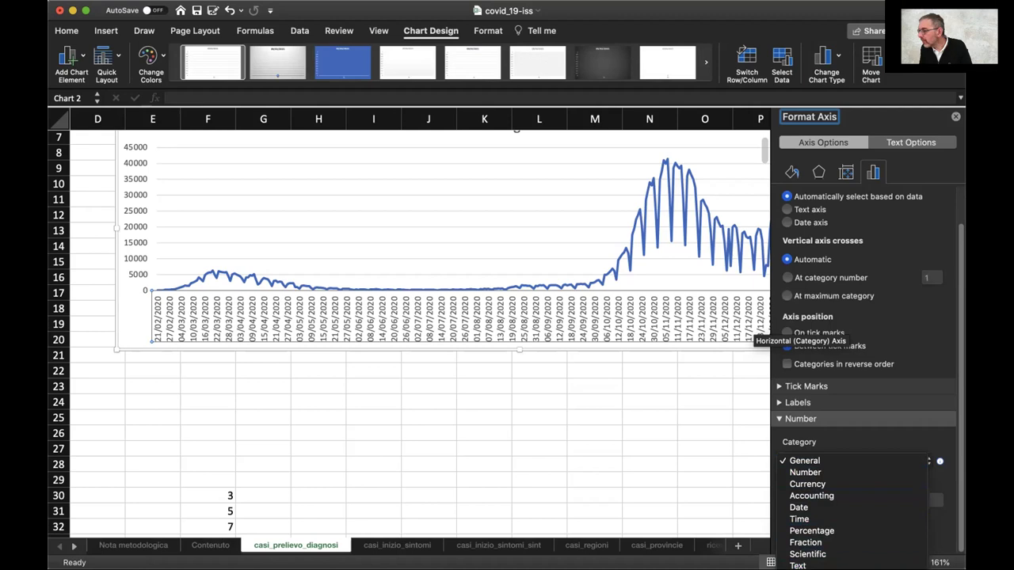
left_click(808, 559)
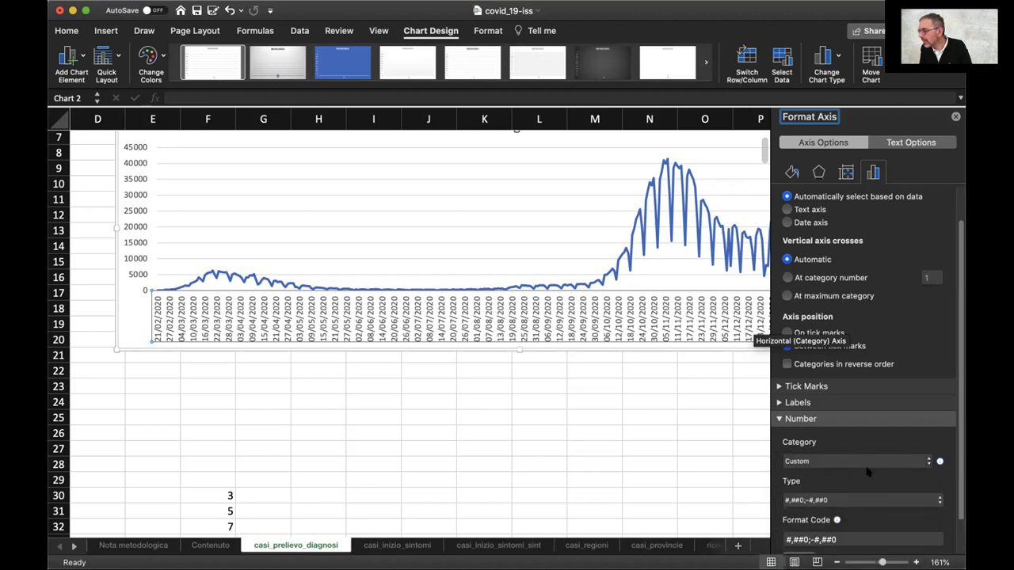
- Try to replace the horizontal axis's custom format code with mmm-yy
scroll(868, 473, "down", 1)
scroll(867, 473, "down", 1)
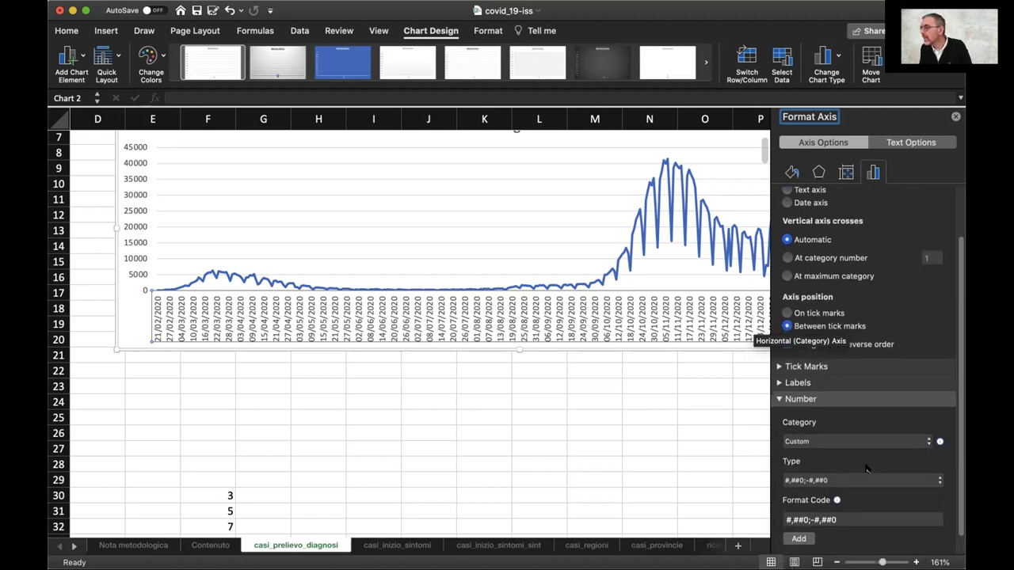
scroll(866, 469, "down", 1)
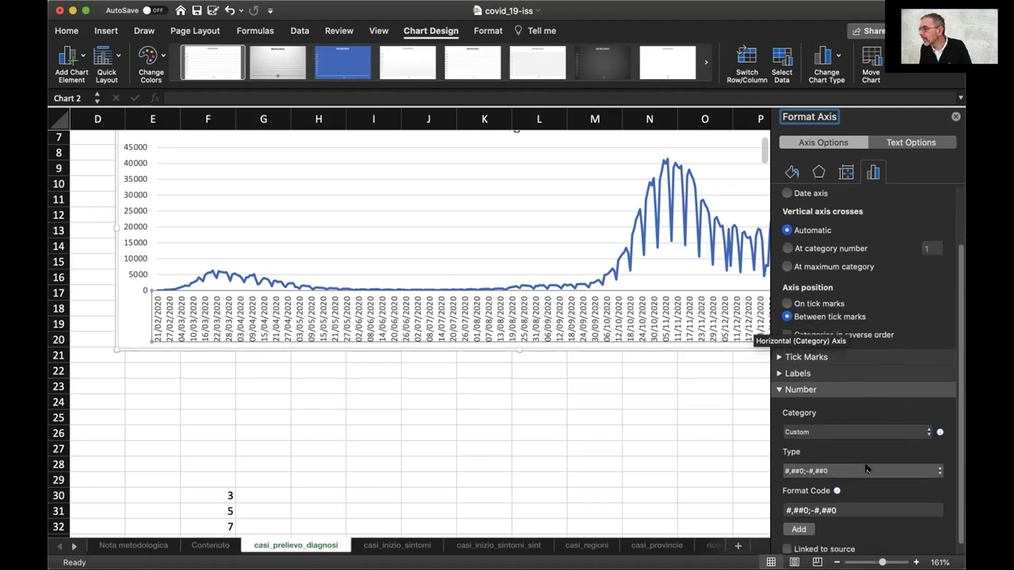
scroll(866, 469, "down", 1)
left_click(867, 466)
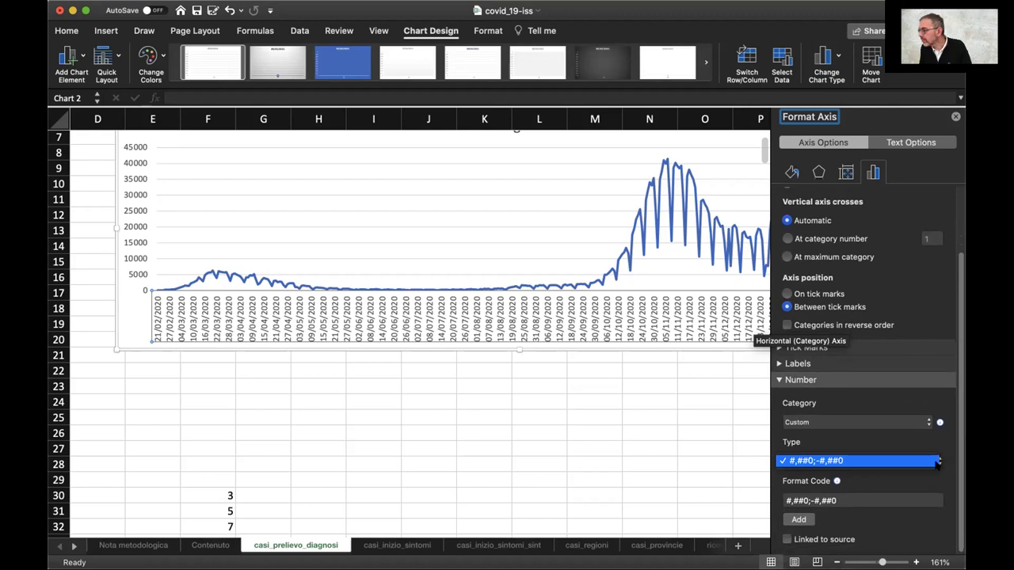
left_click(937, 464)
left_click_drag(863, 499, 751, 493)
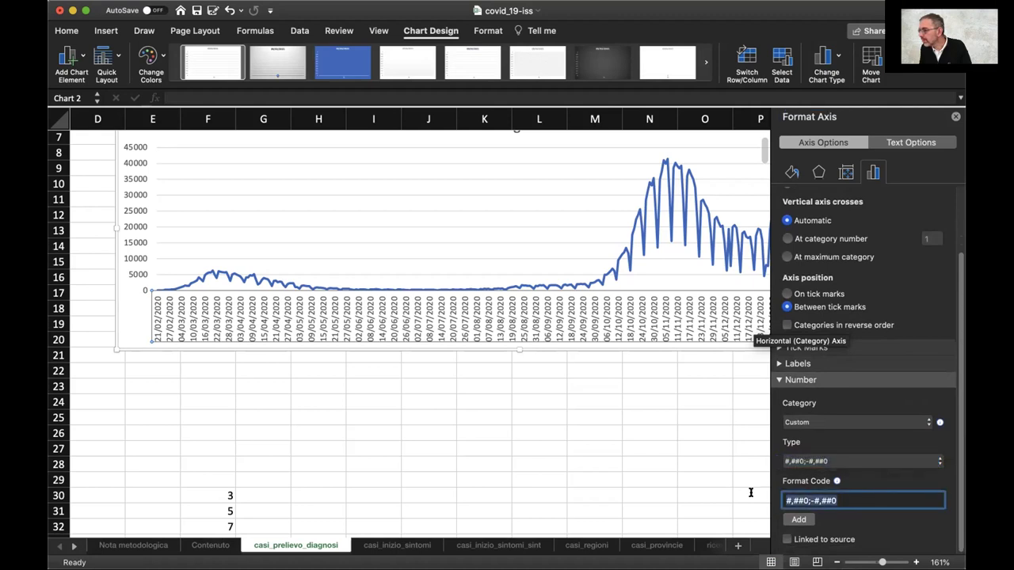
type("mmm")
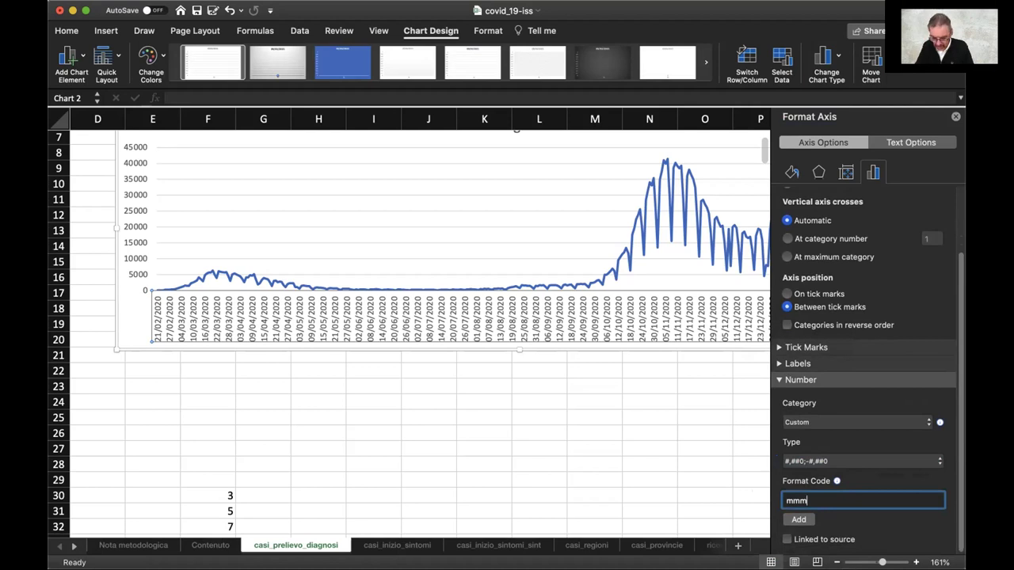
type("-yy")
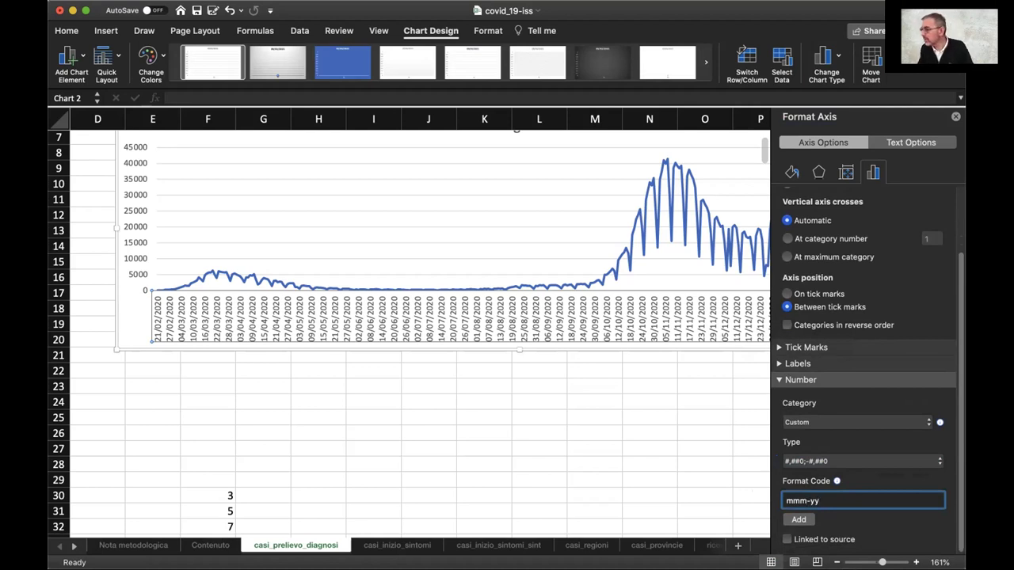
key("Escape")
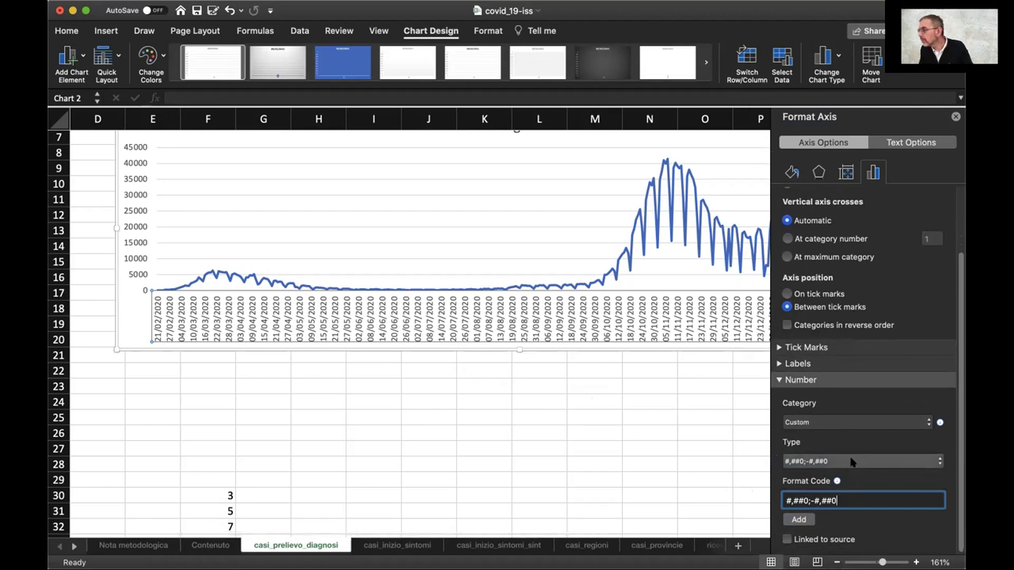
- Try to set the horizontal axis's number category to Date and change its format code to mmm-yy
left_click(835, 422)
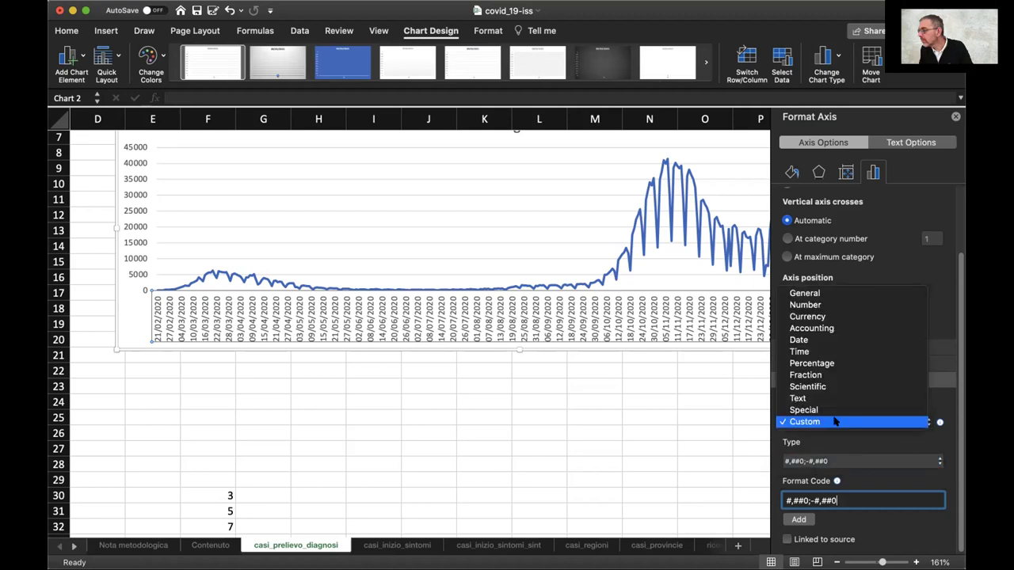
left_click(811, 340)
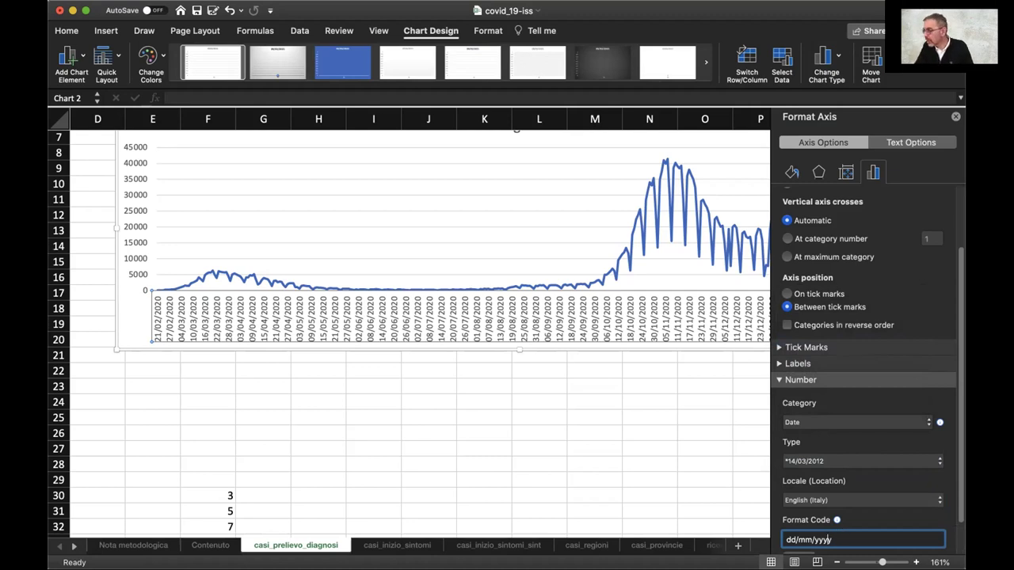
key("BackSpace")
key("BackSpace")
key("BackSpace")
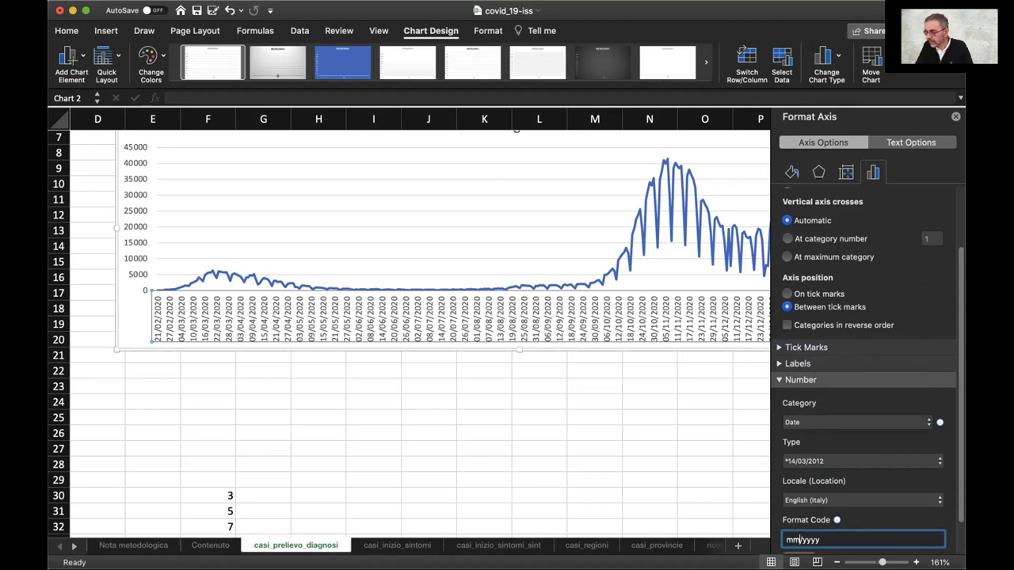
left_click(807, 540)
key("BackSpace")
type("m")
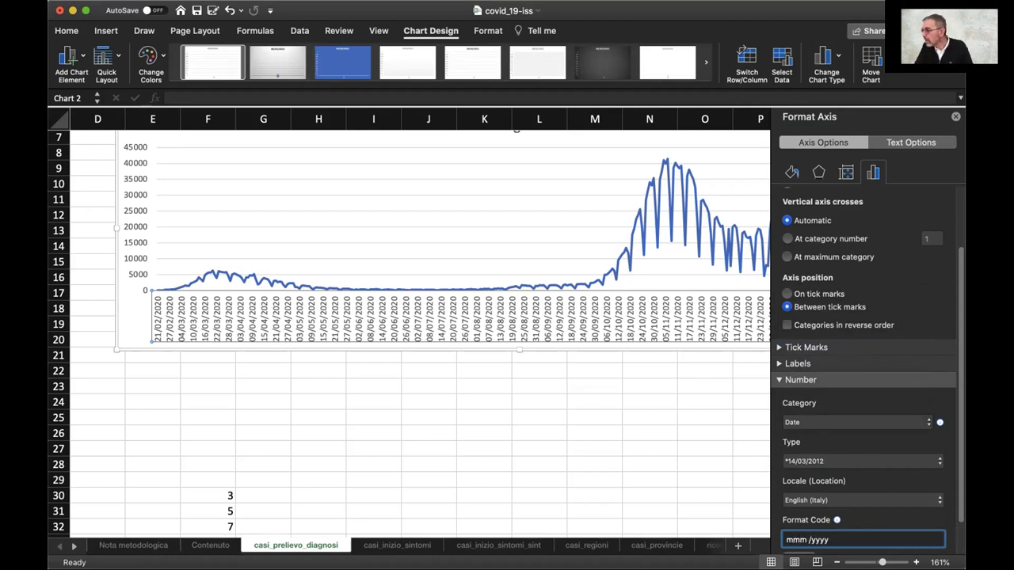
key("BackSpace")
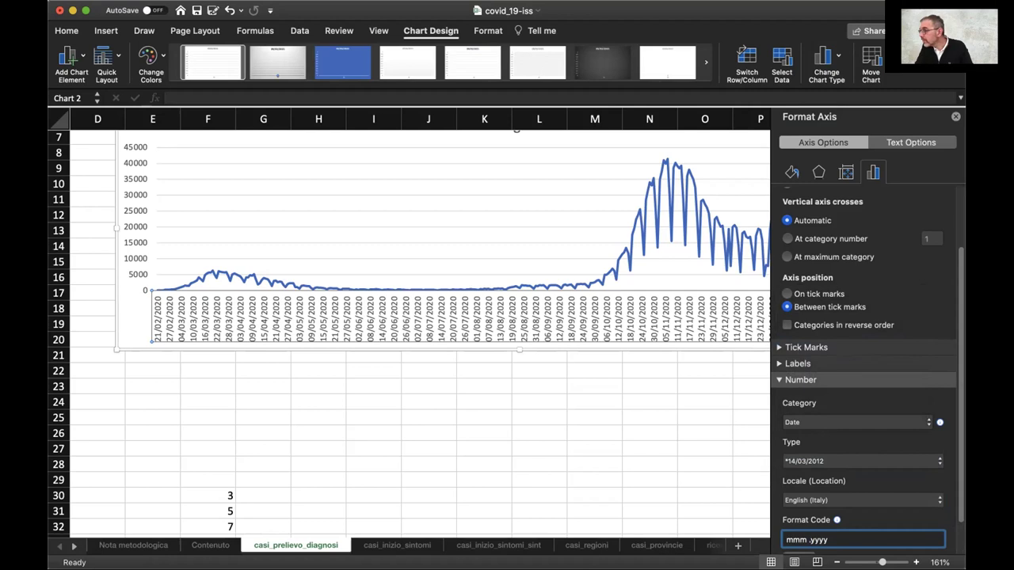
type("-")
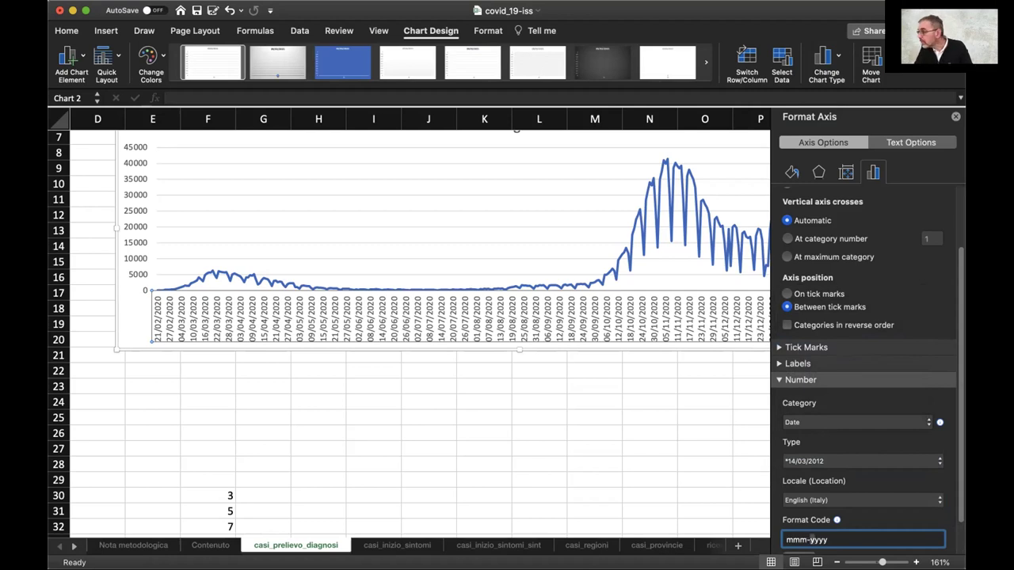
key("Delete")
key("Delete")
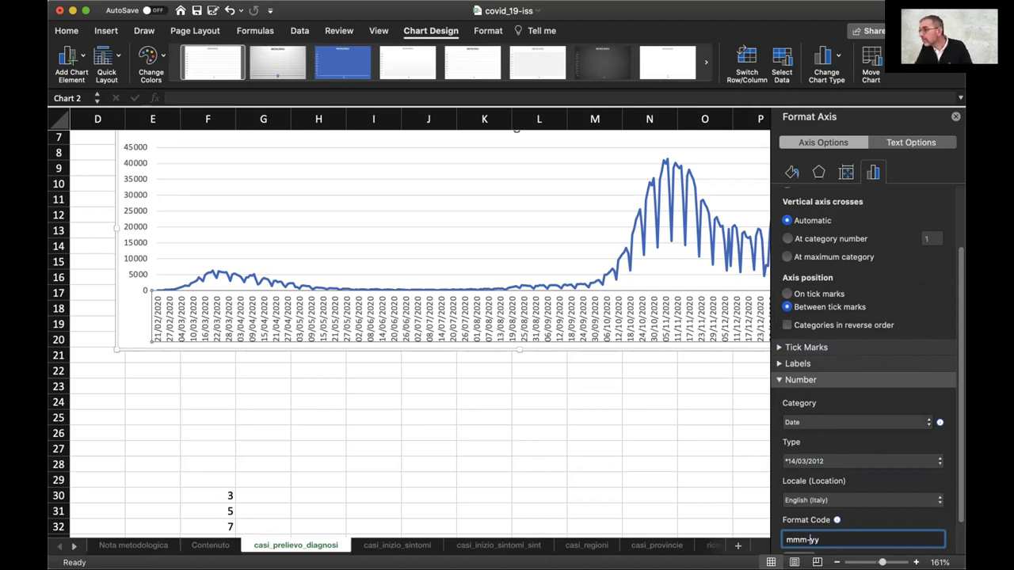
- Check the date types available for the horizontal axis and close its format settings
left_click(862, 458)
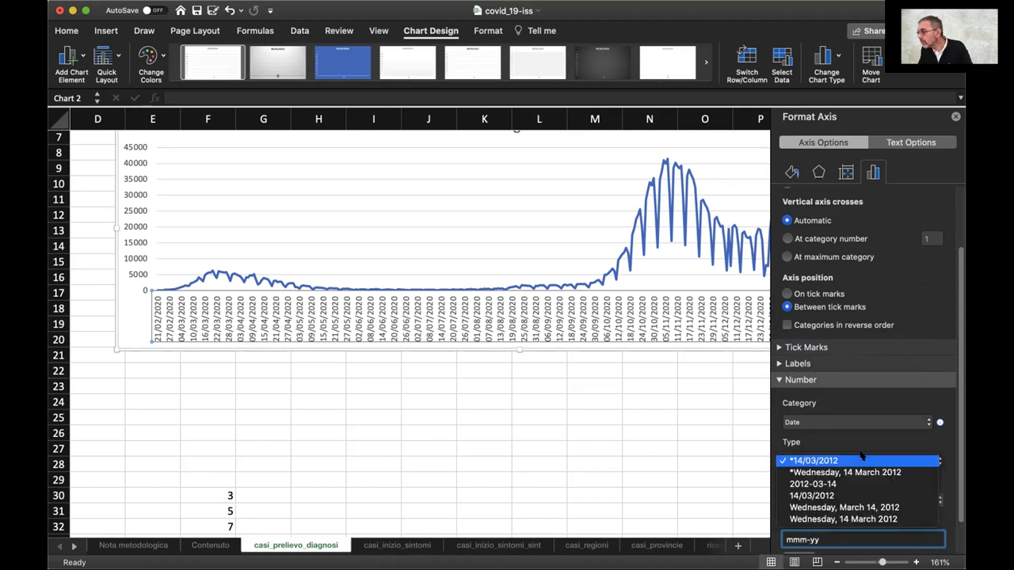
left_click(862, 457)
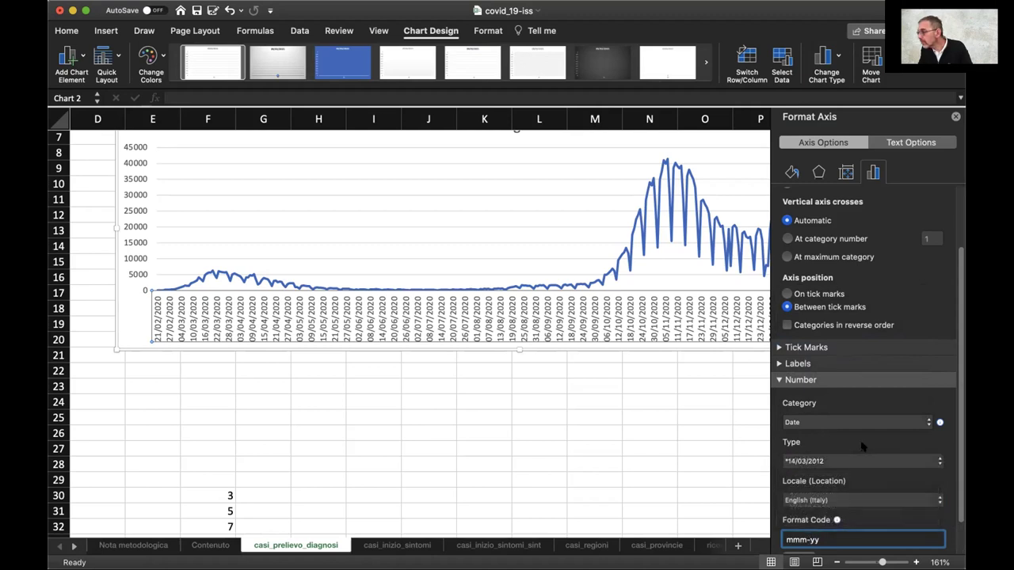
triple_click(887, 539)
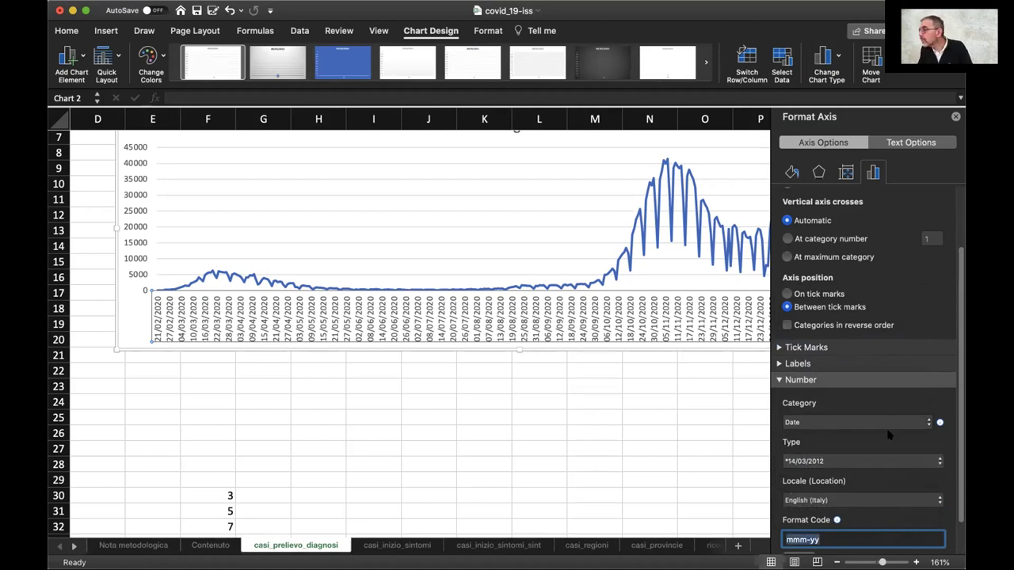
left_click(727, 445)
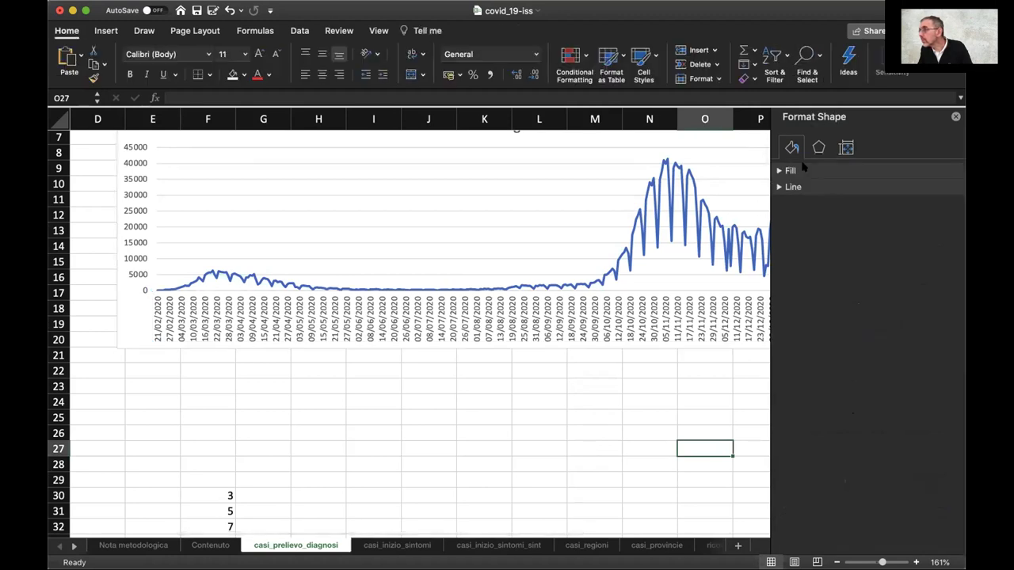
left_click(711, 311)
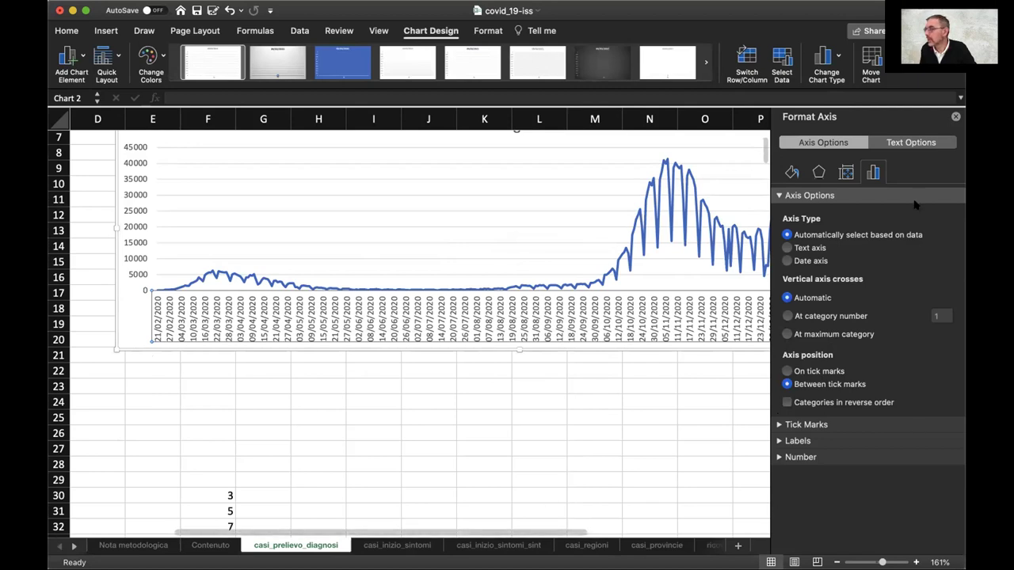
left_click(956, 118)
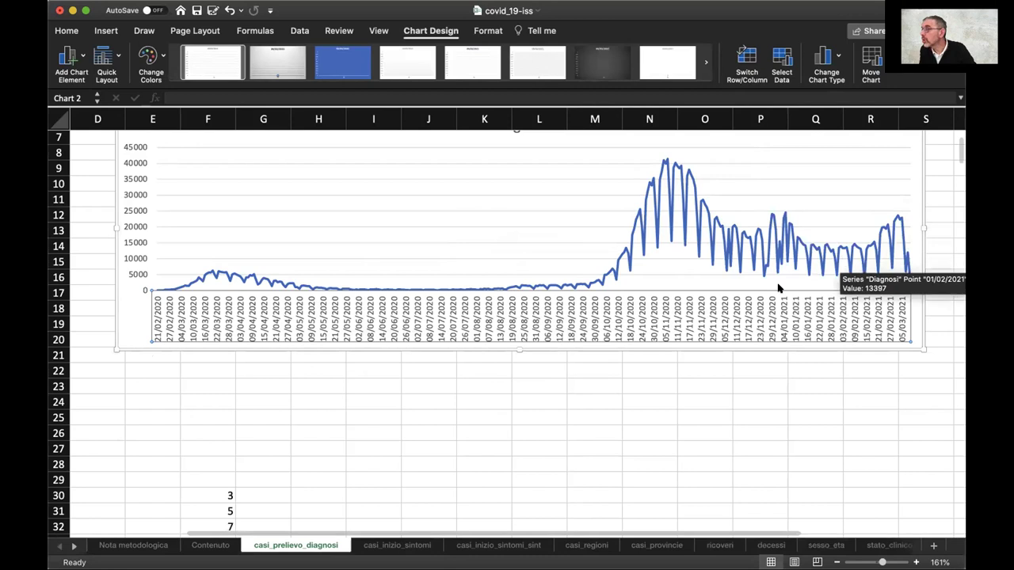
- Open the Diagnosi chart's data source and inspect the Y values reference of the Diagnosi series
scroll(687, 319, "up", 3)
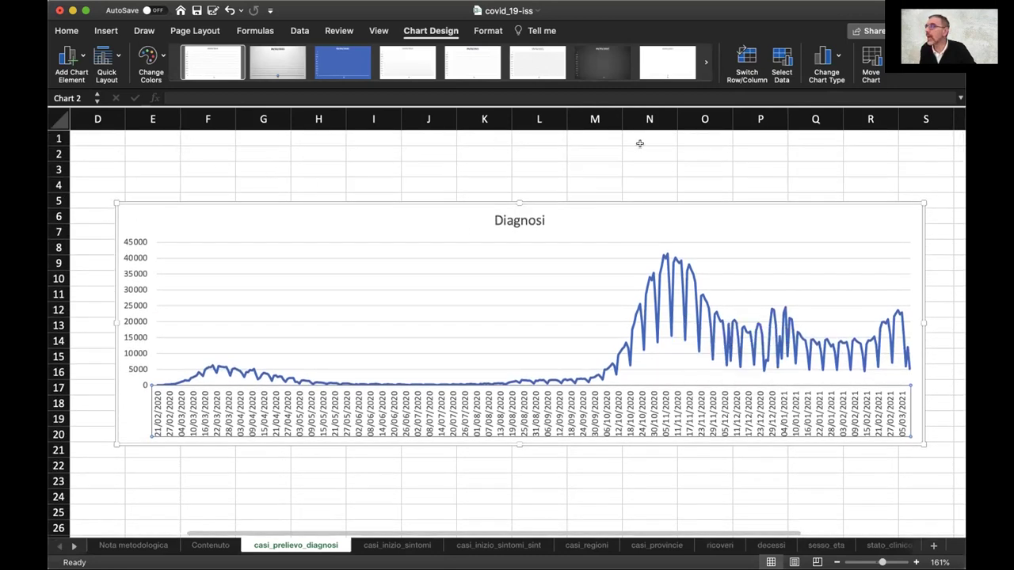
left_click(752, 202)
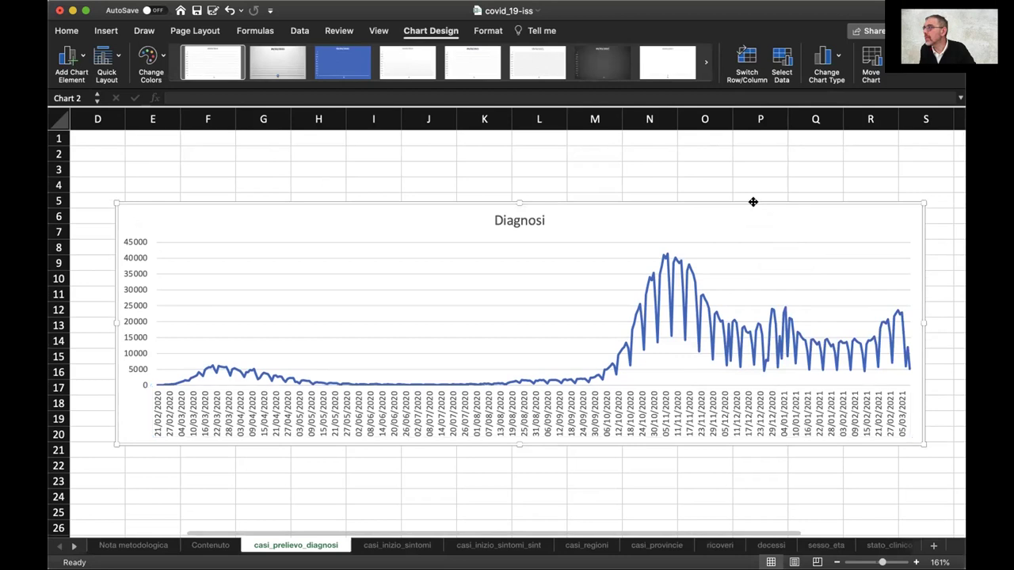
left_click(781, 60)
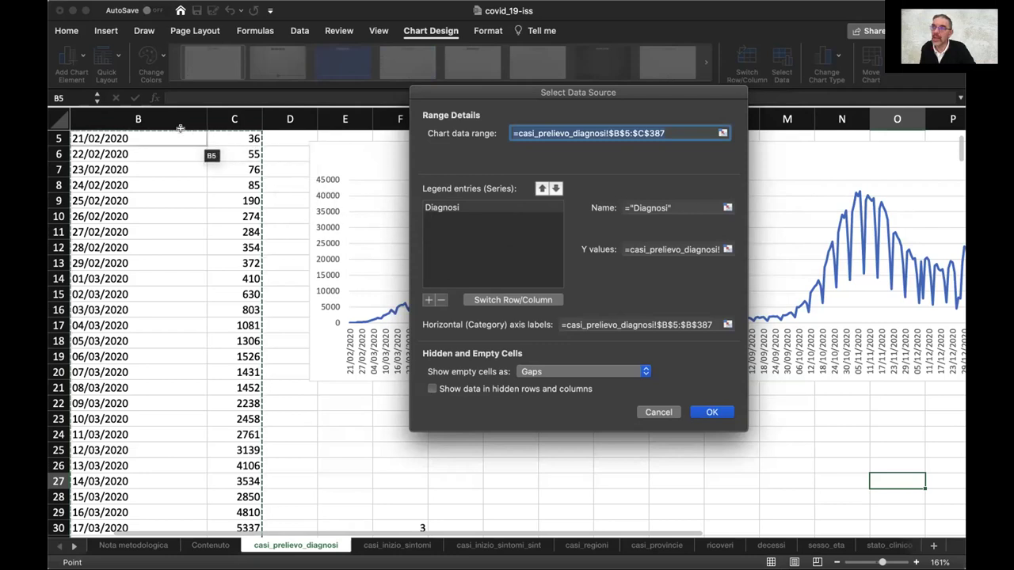
left_click(665, 248)
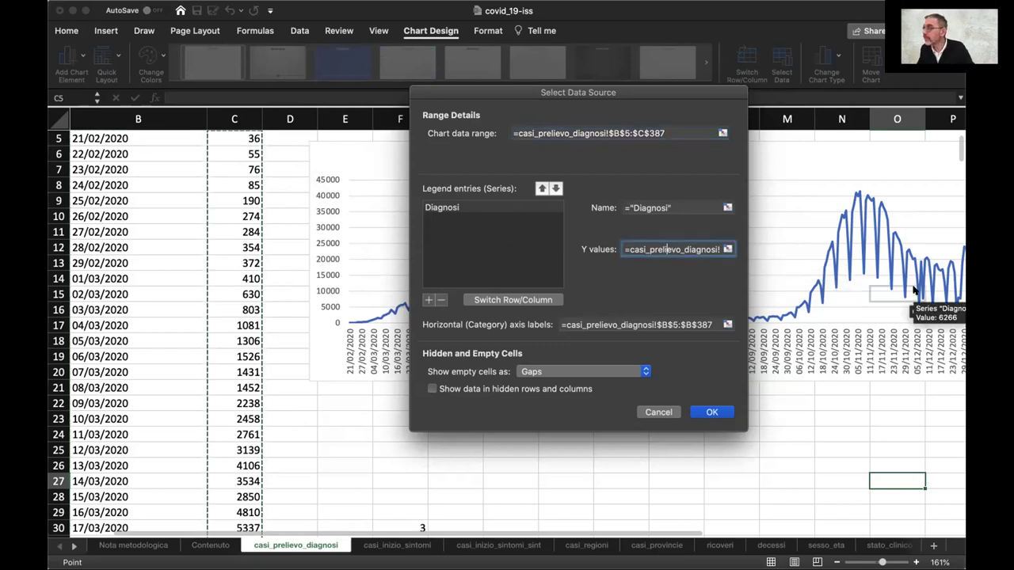
scroll(915, 291, "right", 2)
scroll(915, 291, "down", 1)
scroll(915, 292, "left", 1)
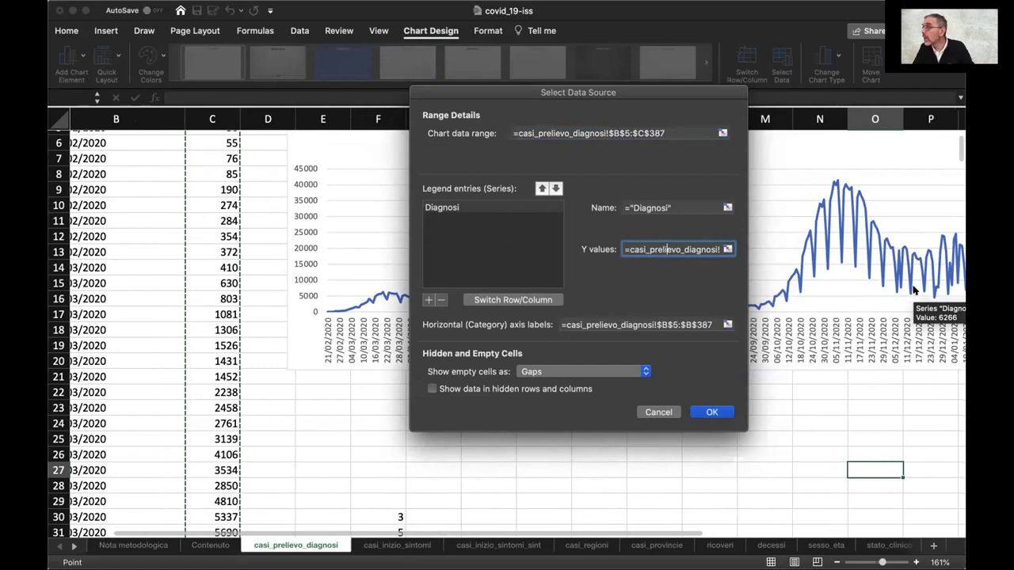
key("super+Right")
left_click(671, 249)
key("Return")
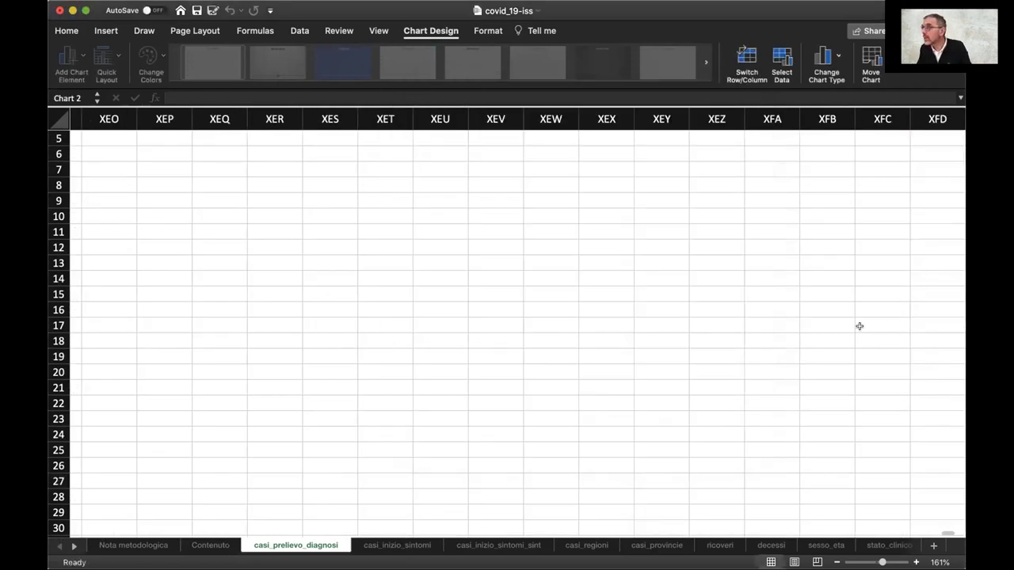
- Try to switch the rows and columns of the Diagnosi chart
scroll(662, 293, "up", 4)
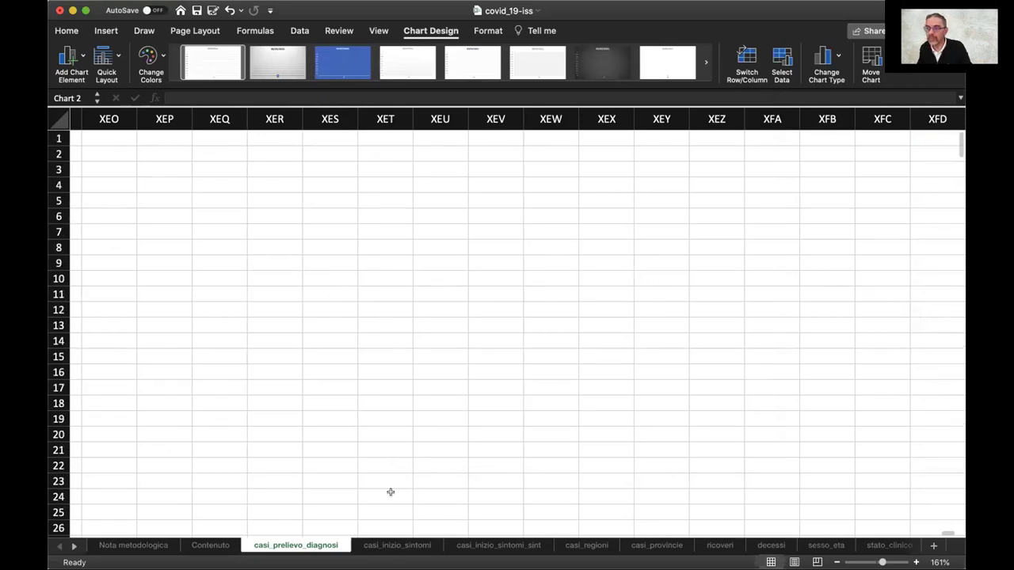
left_click(696, 450)
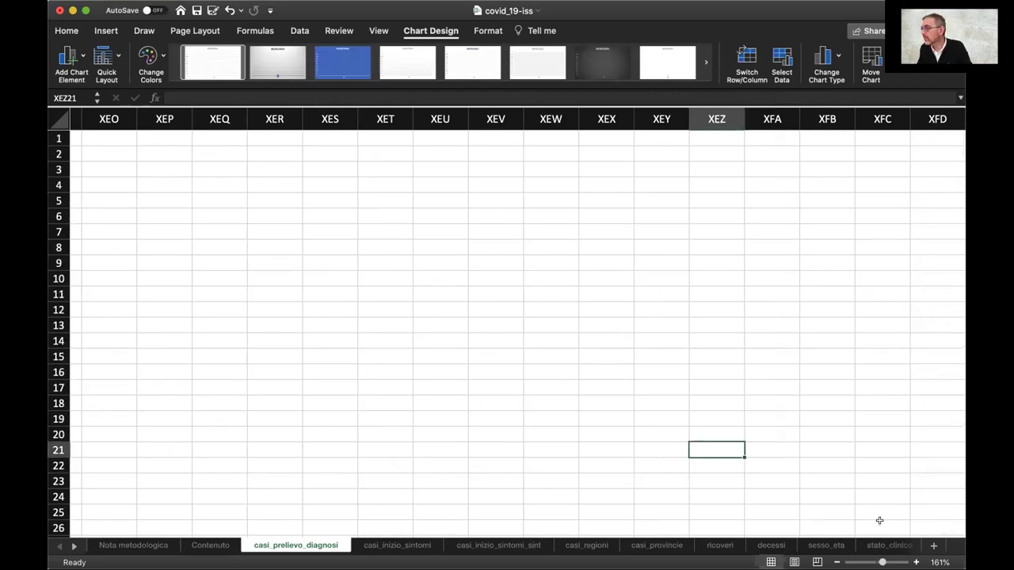
left_click(928, 516)
left_click_drag(944, 535, 99, 507)
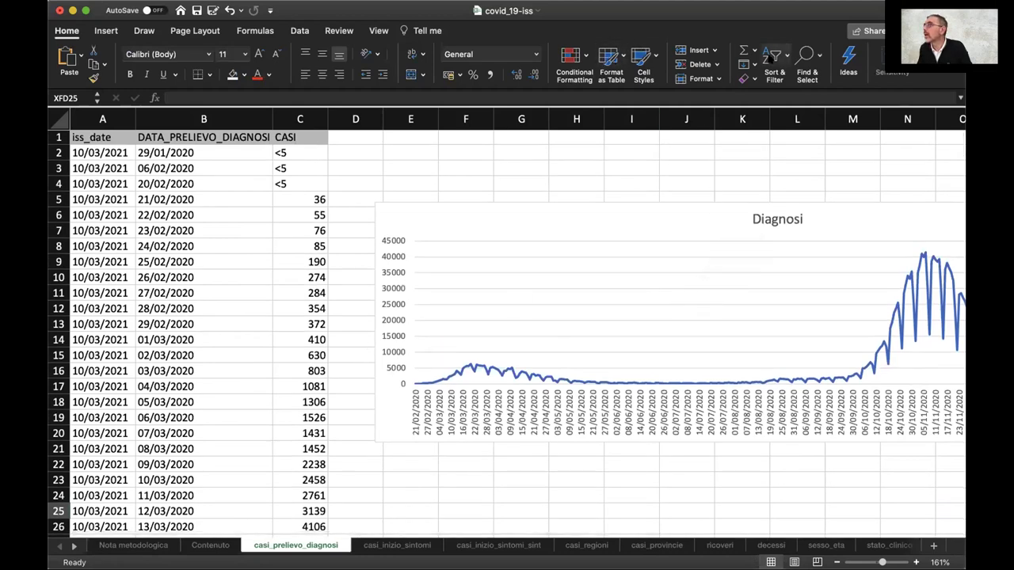
left_click(683, 202)
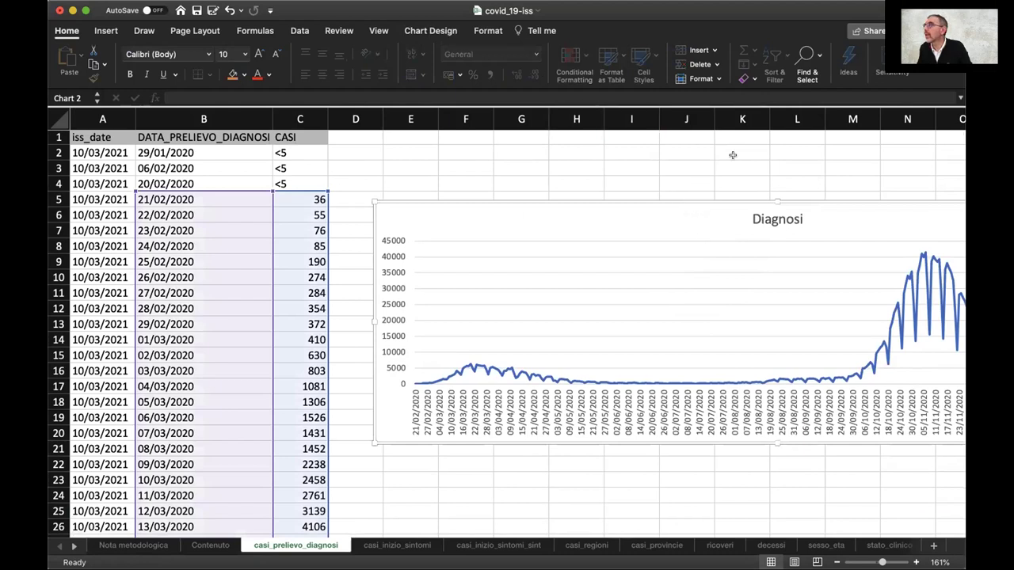
left_click(415, 30)
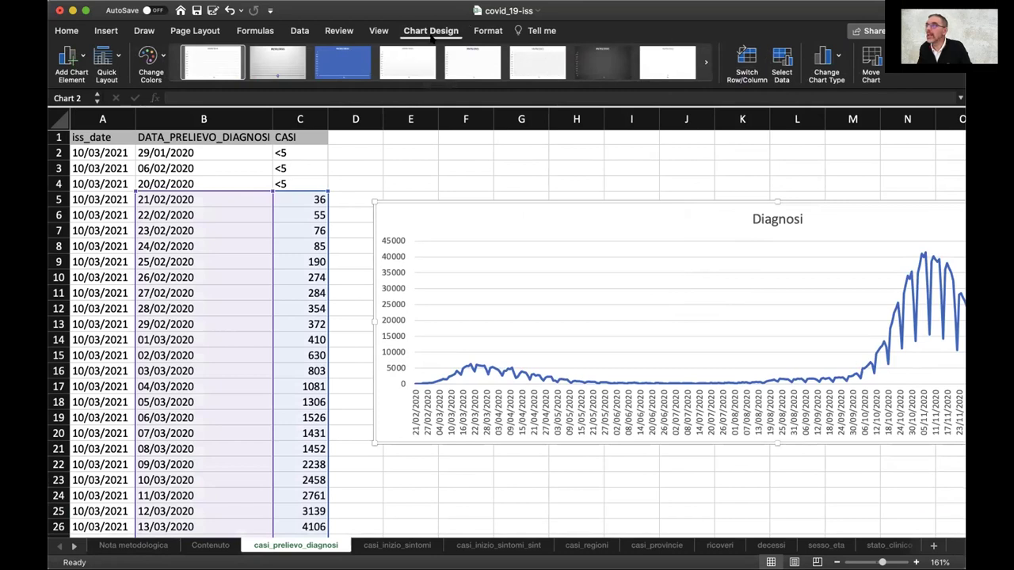
left_click(746, 61)
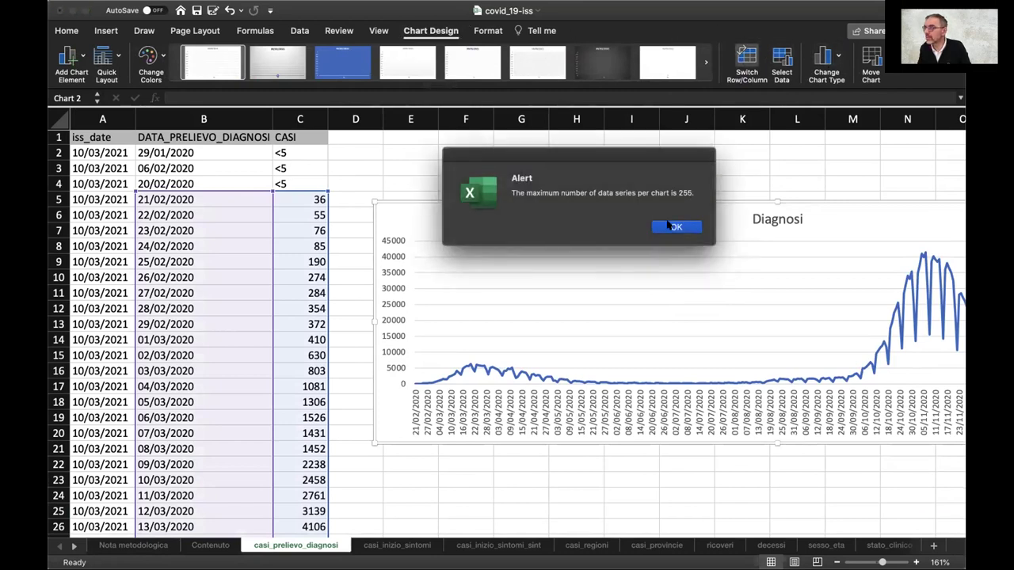
key("Return")
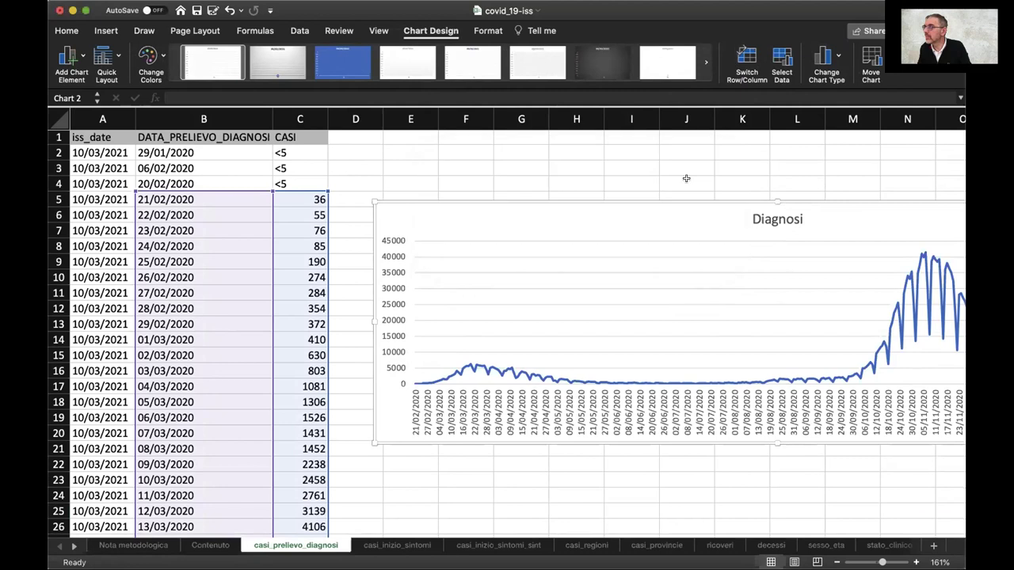
- Examine the Diagnosi series' Y values reference again in the chart's data source, and cancel without saving changes
left_click(777, 62)
left_click(649, 250)
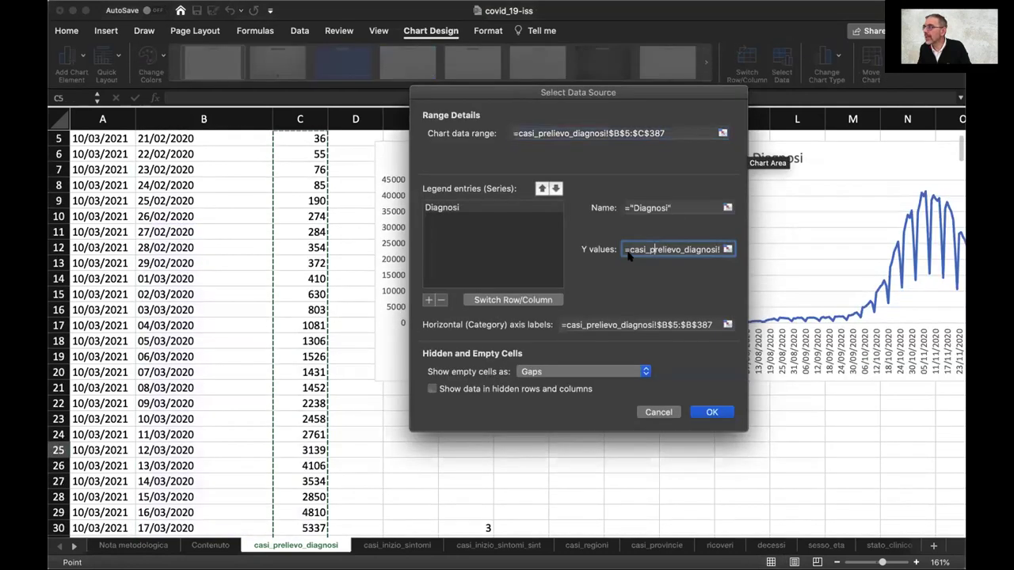
key("Home")
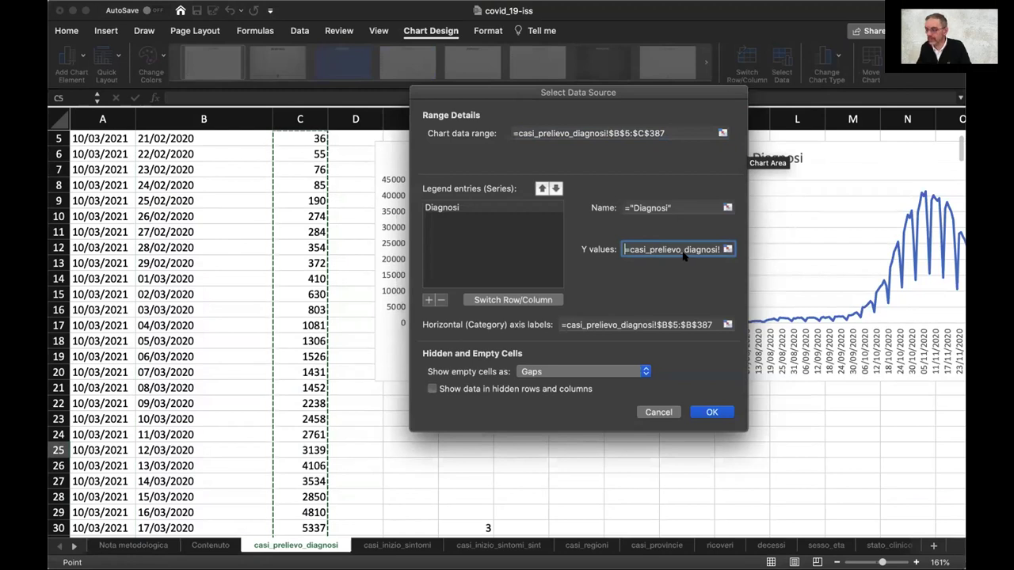
key("Right")
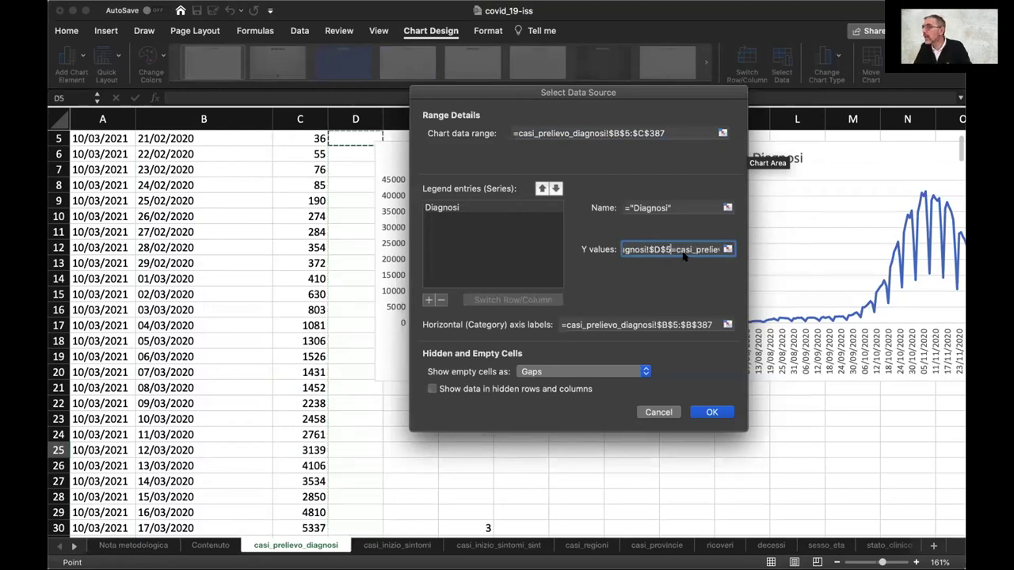
key("Left")
key("Left")
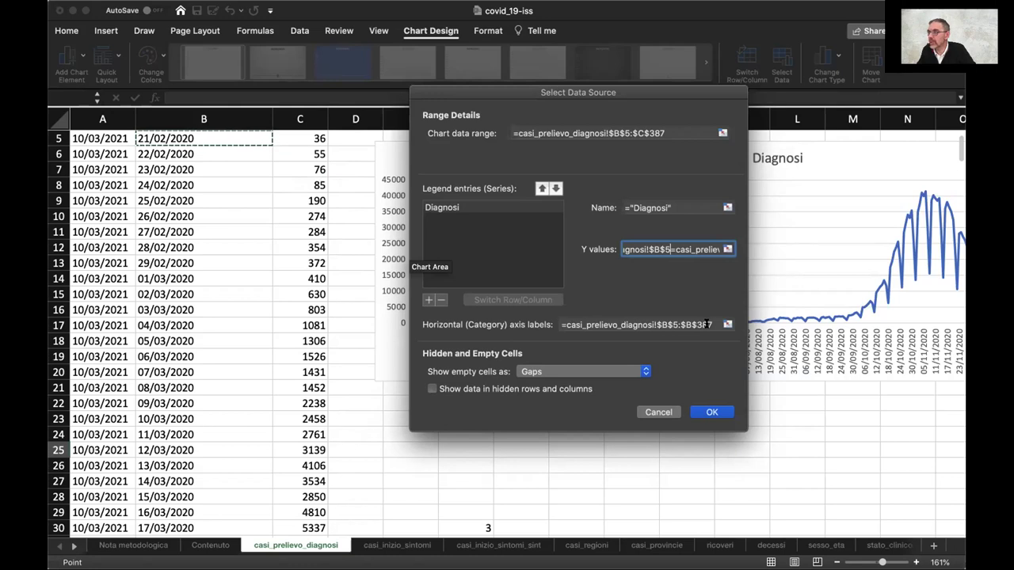
left_click(658, 413)
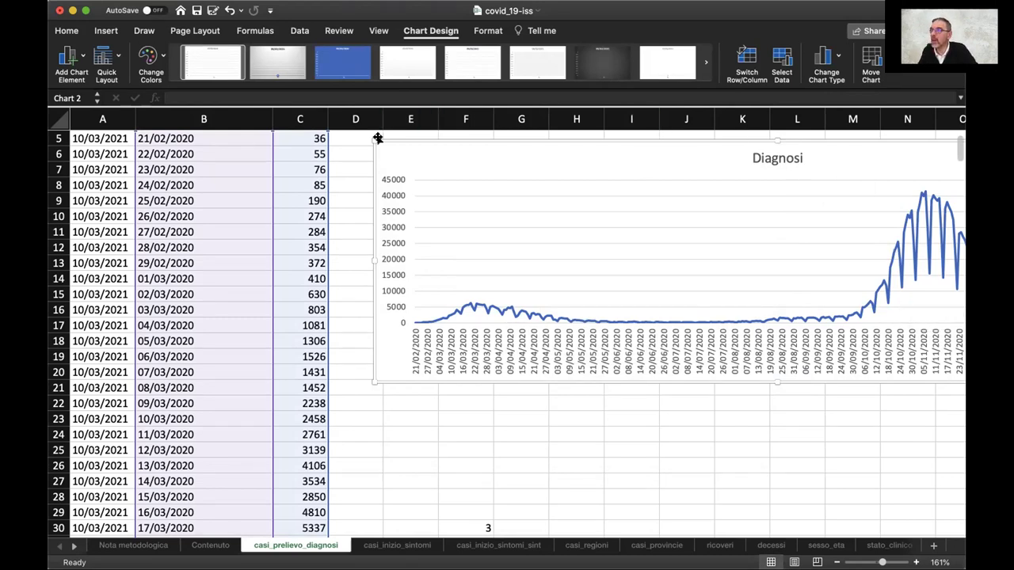
- Move the Diagnosi chart about one column away from the data and narrow it so that it starts in column I
left_click_drag(371, 166, 431, 174)
left_click(343, 240)
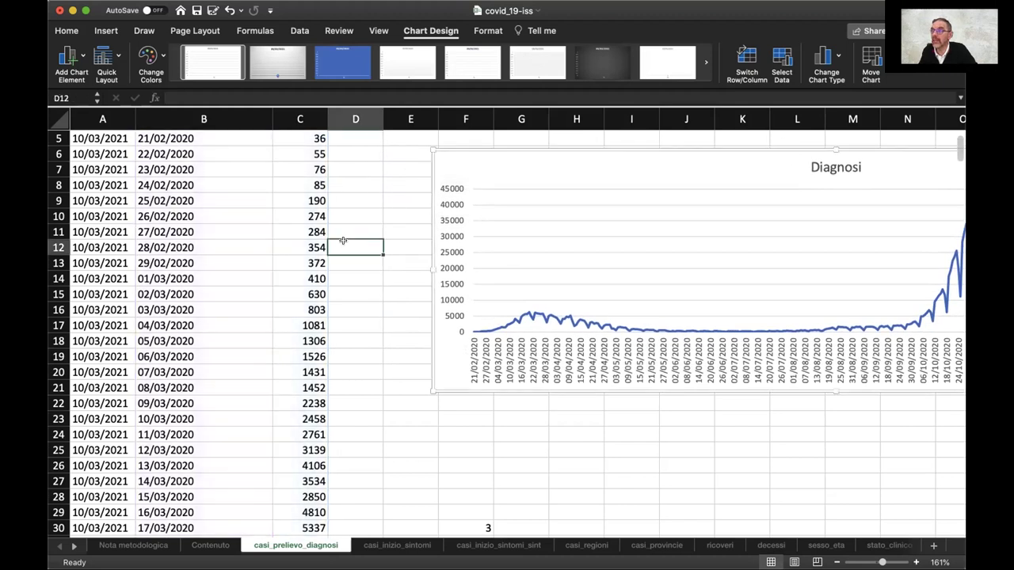
scroll(343, 240, "up", 4)
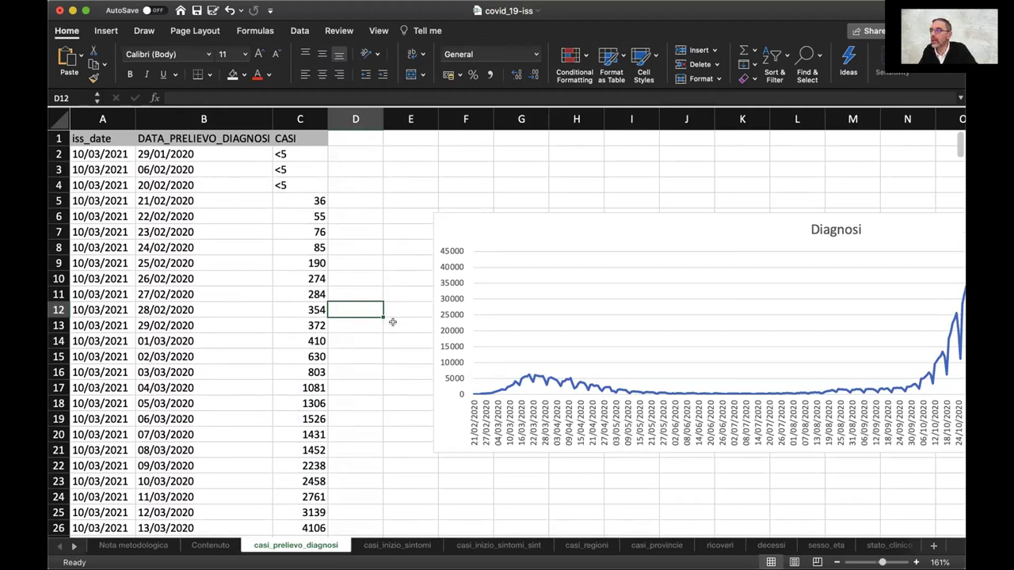
left_click(431, 368)
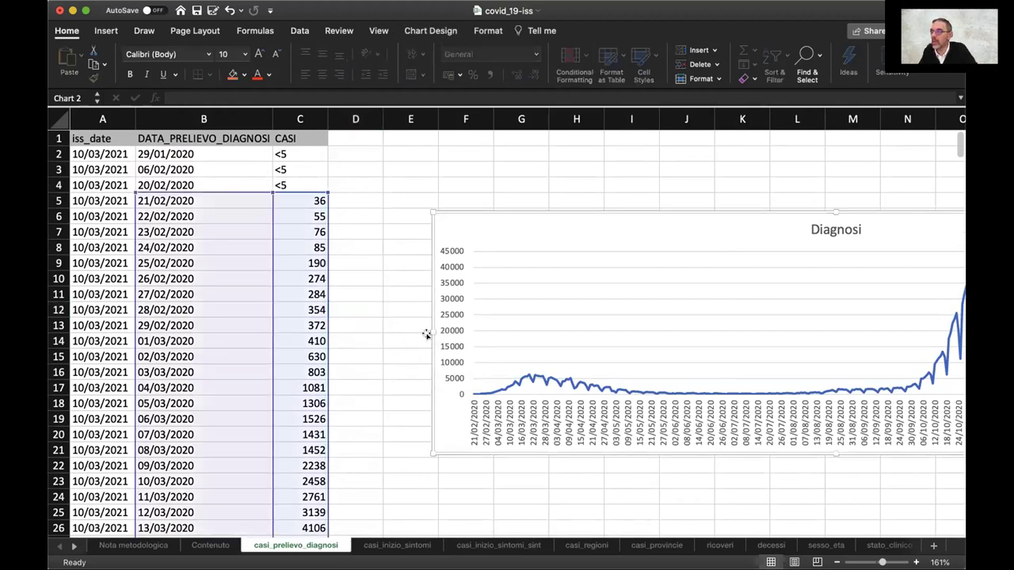
left_click_drag(432, 348, 697, 253)
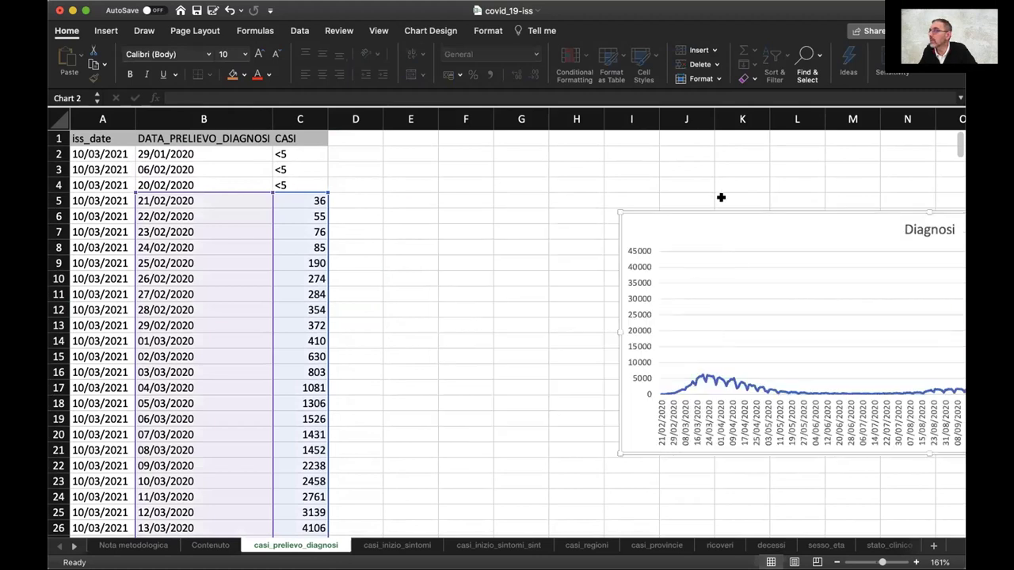
- Move the Diagnosi chart back toward the data so that it starts near column F, and enter the header MM3gg in D4
left_click_drag(722, 209, 537, 193)
left_click(356, 200)
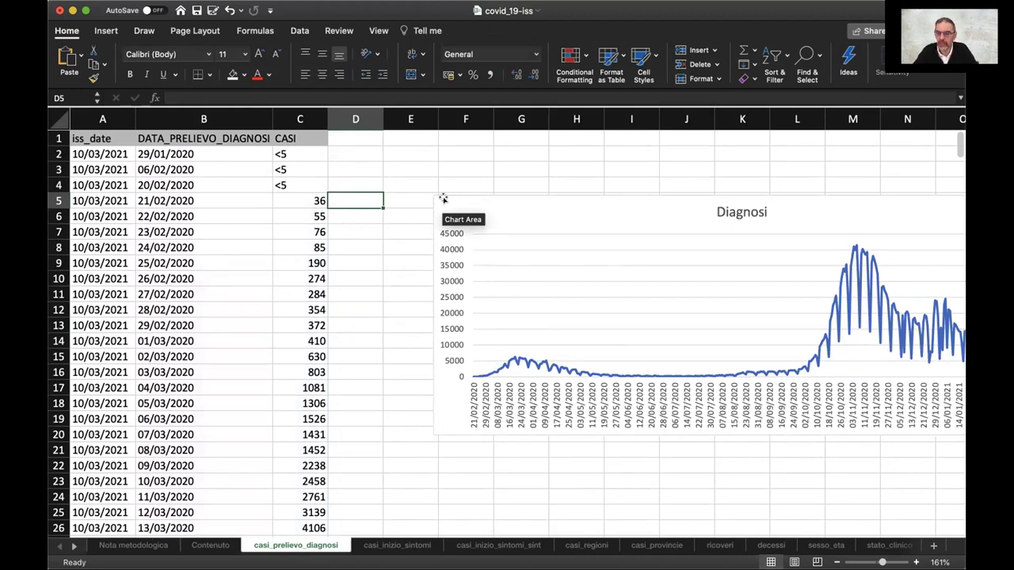
key("Up")
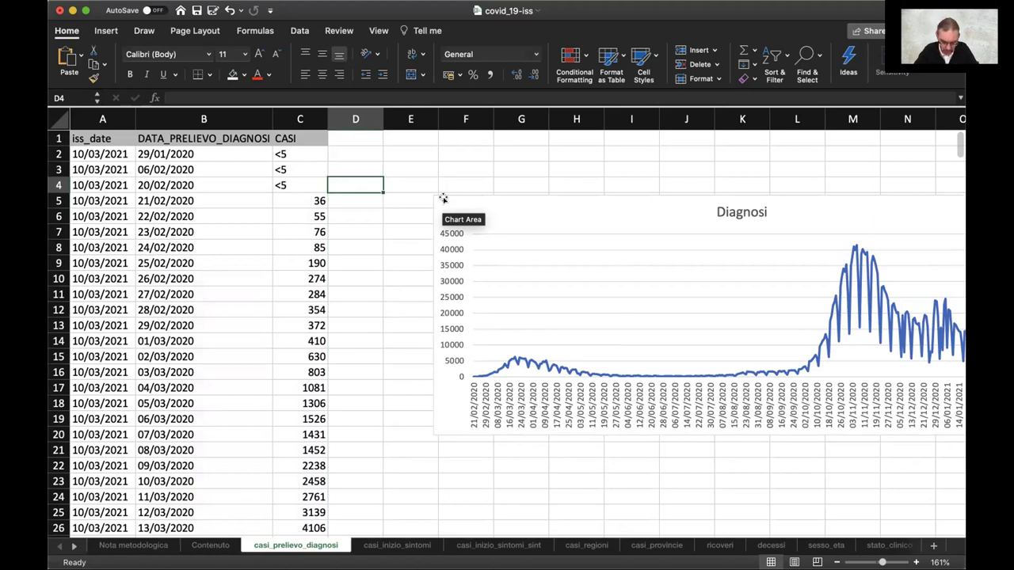
type("MM3gg")
key("Return")
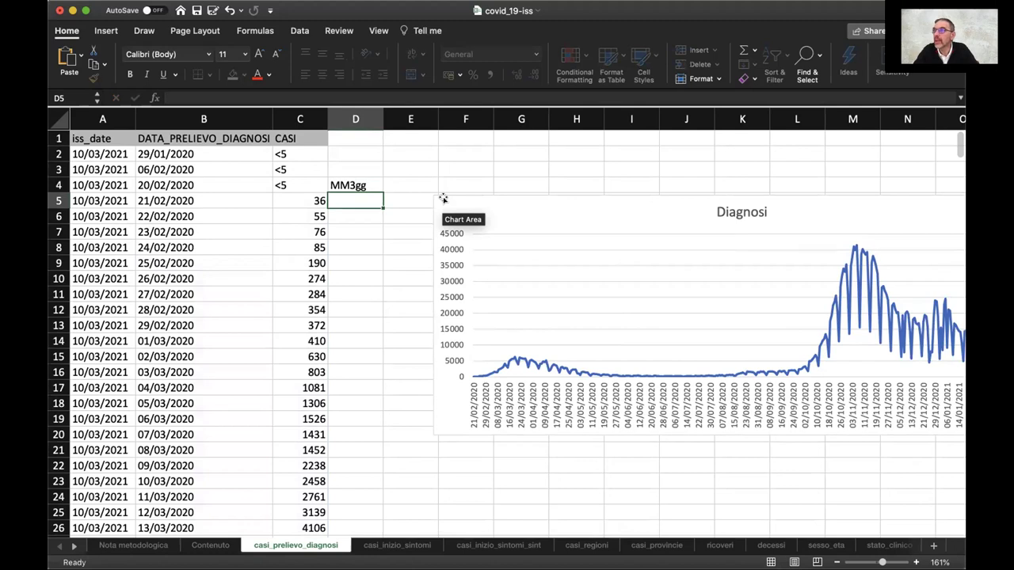
- Enter the three-day moving average formula =AVERAGE(C5:C7) in D6
key("Down")
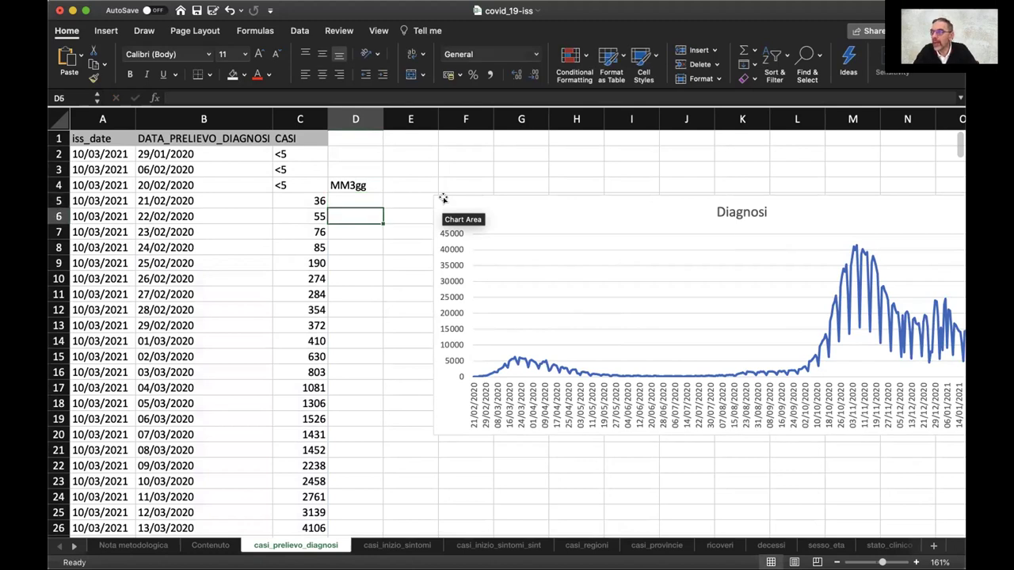
key("Down")
key("Up")
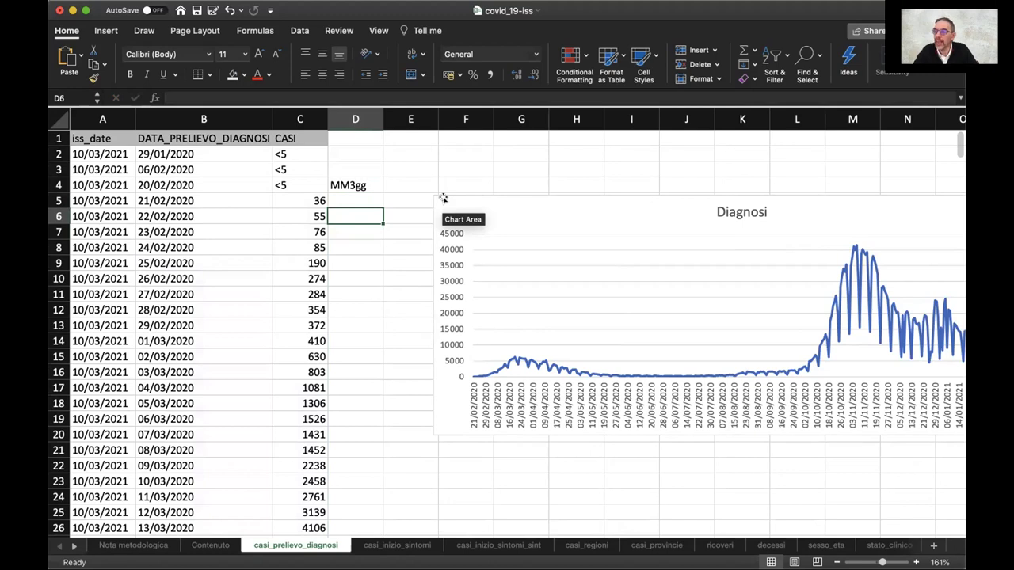
type("=mean(")
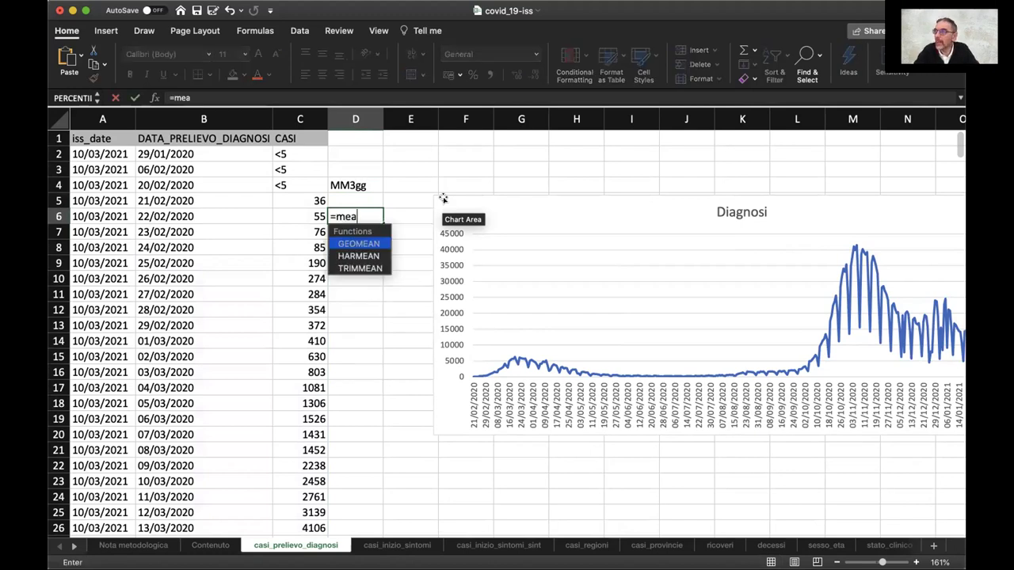
key("BackSpace")
key("BackSpace")
key("BackSpace")
key("BackSpace")
key("BackSpace")
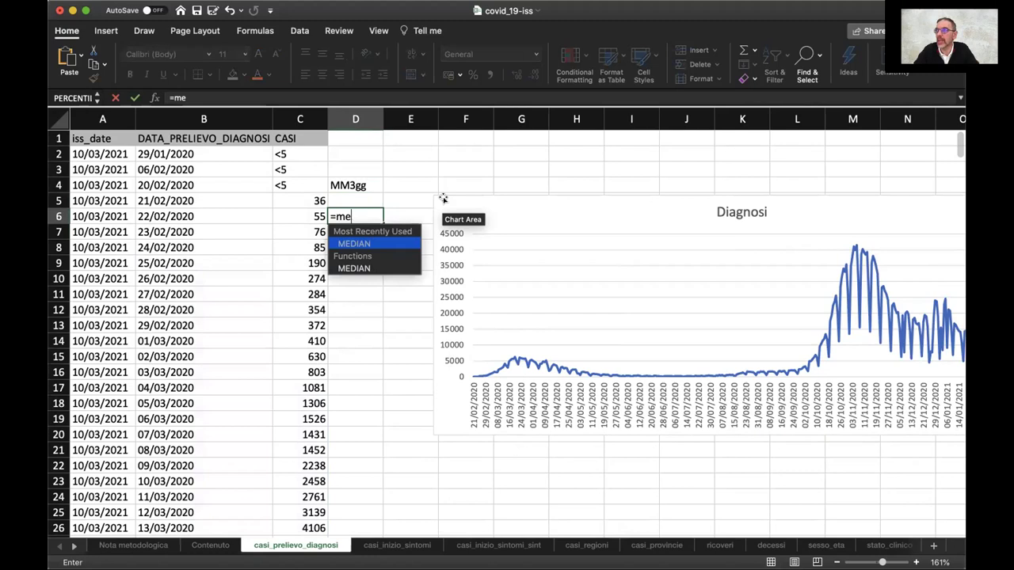
type("average(")
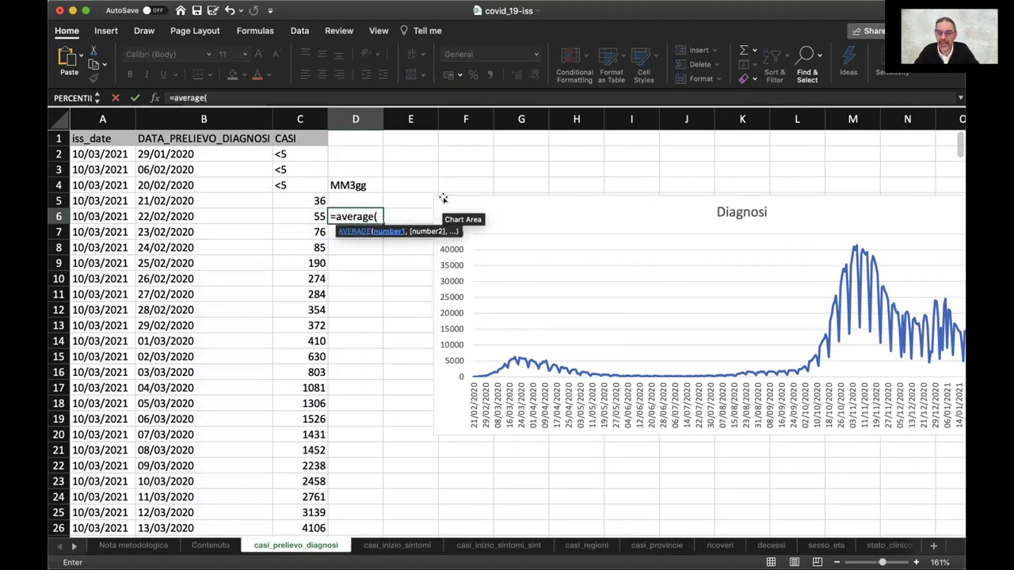
left_click(297, 202)
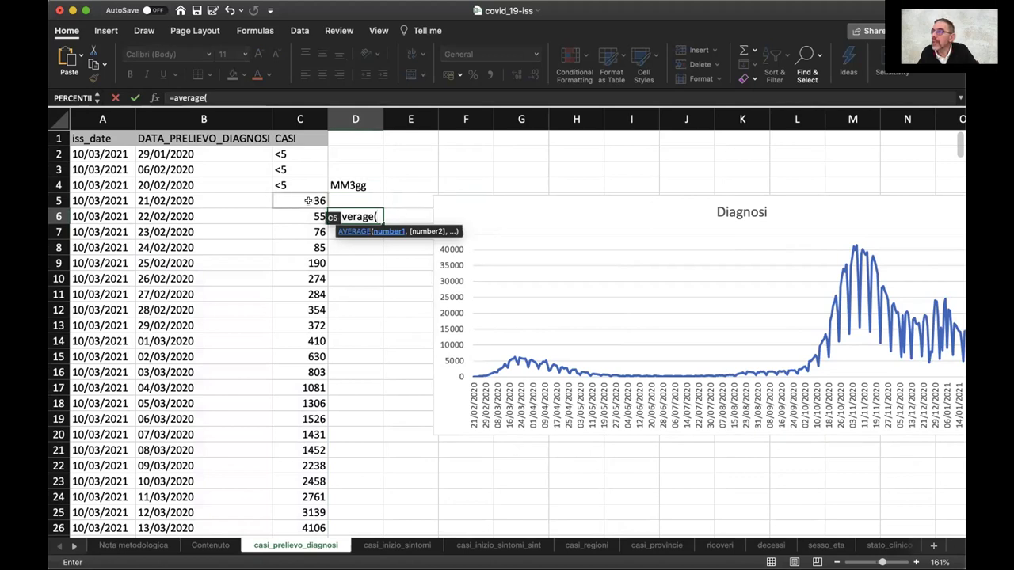
left_click_drag(305, 207, 306, 223)
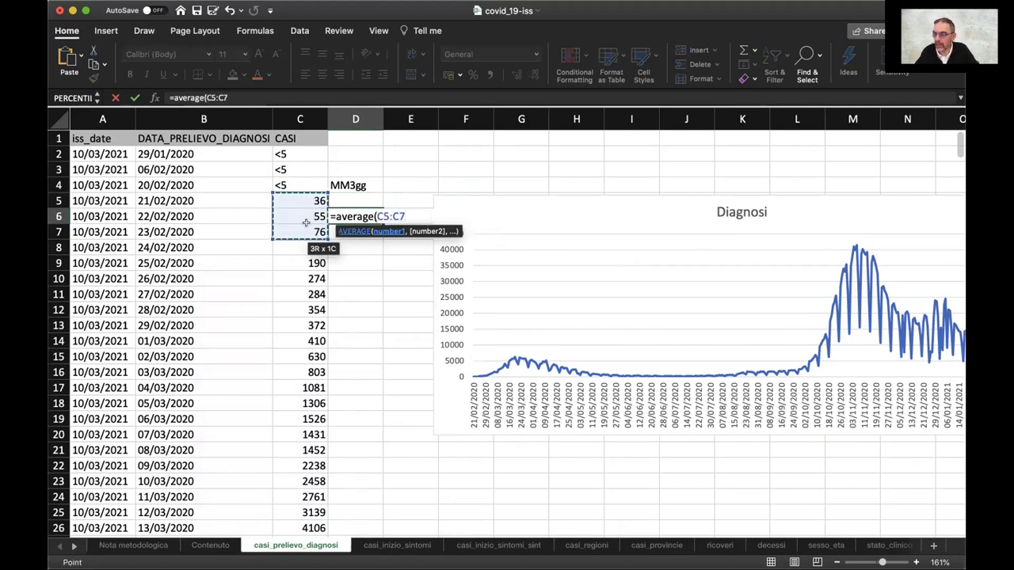
type(")")
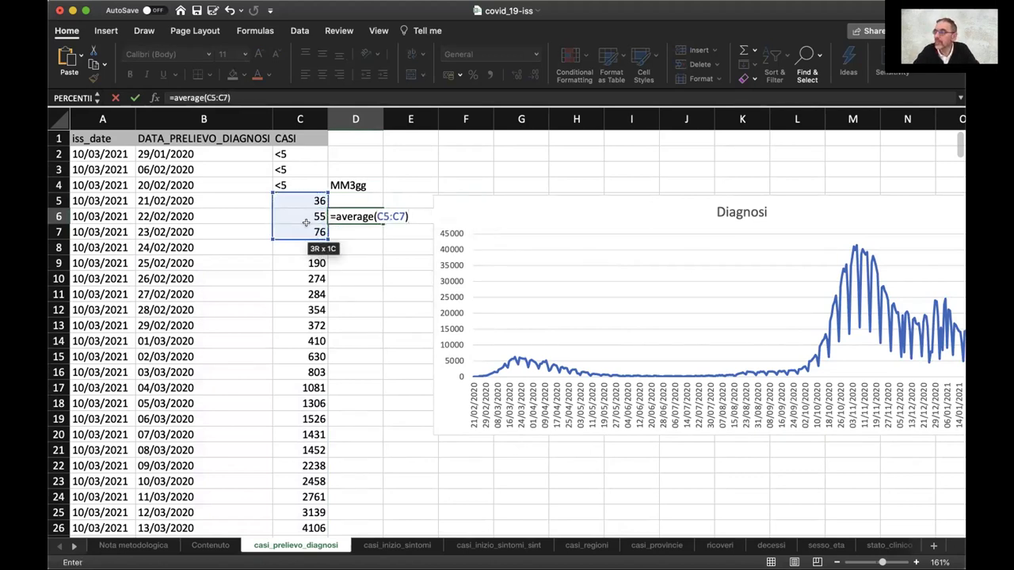
key("Return")
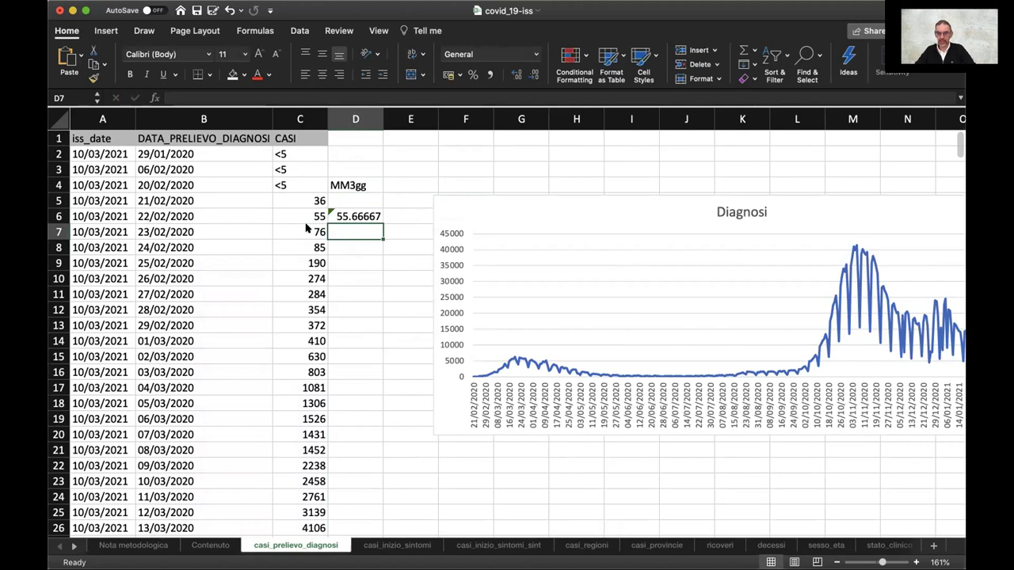
- Fill the moving average formula from D6 down column D to row 385
left_click(369, 220)
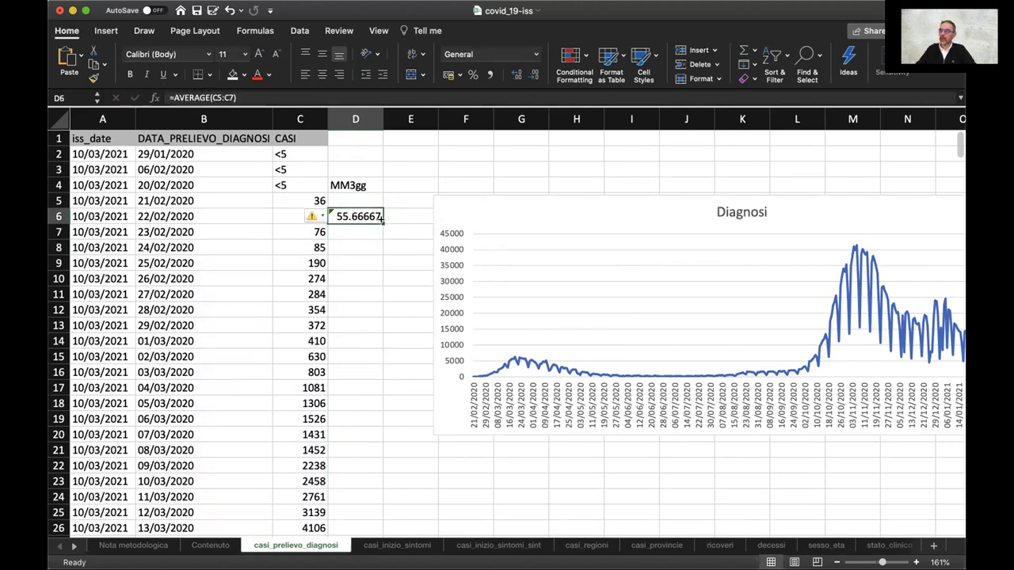
mouse_move(384, 221)
left_mouse_down()
mouse_move(374, 507)
mouse_move(381, 386)
mouse_move(362, 199)
mouse_move(362, 236)
mouse_move(367, 218)
left_mouse_up()
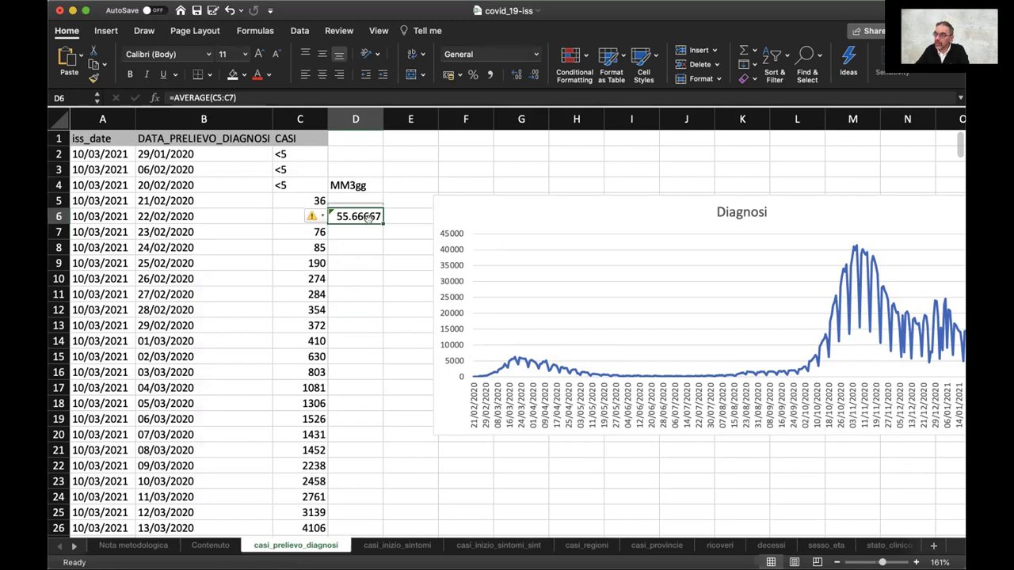
scroll(369, 218, "down", 10)
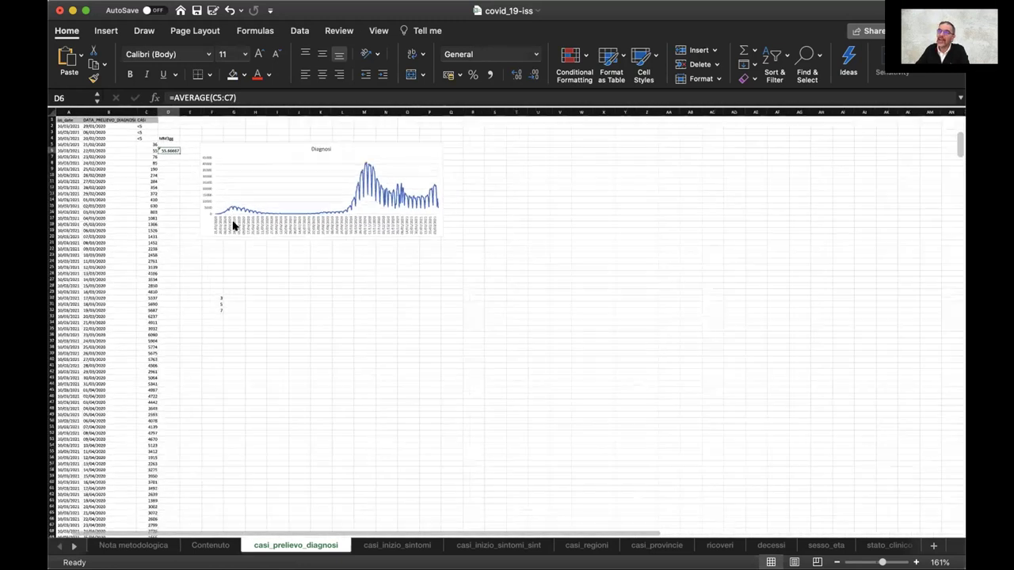
scroll(173, 148, "down", 2)
left_click_drag(180, 151, 185, 508)
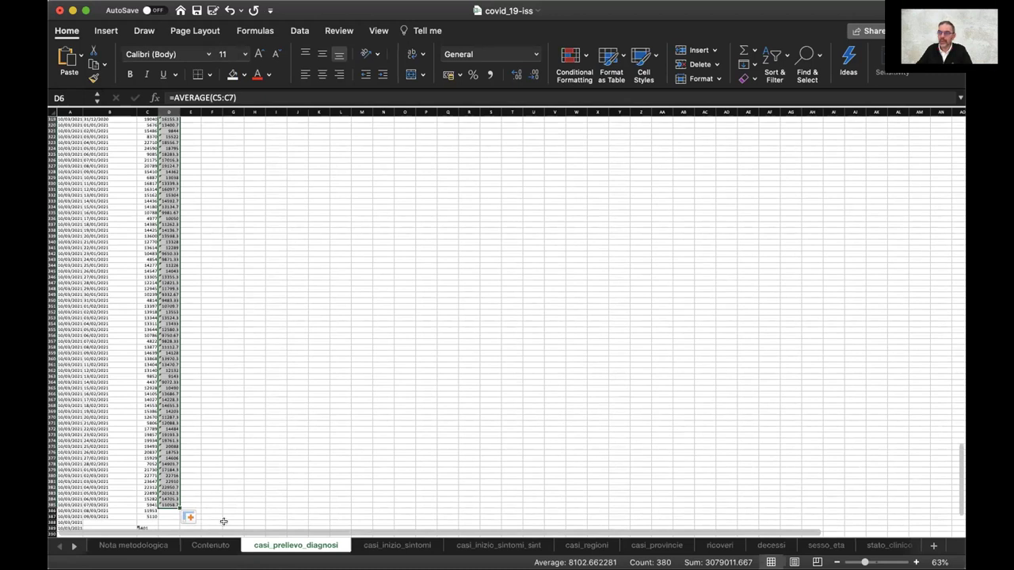
- Move the Diagnosi chart about two columns further from the data so that it starts near column H
scroll(264, 325, "up", 10)
scroll(264, 325, "up", 20)
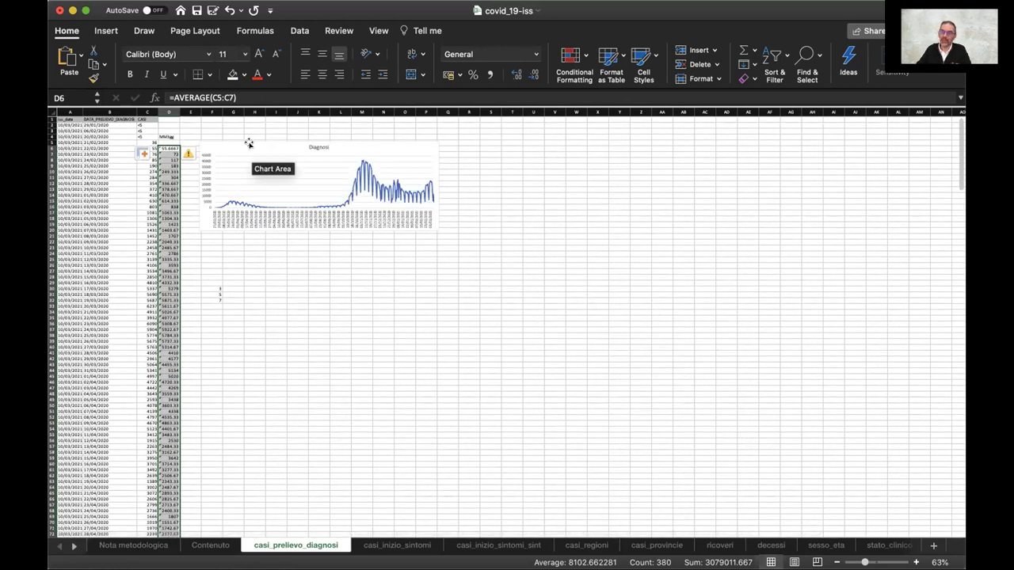
left_click_drag(248, 143, 290, 144)
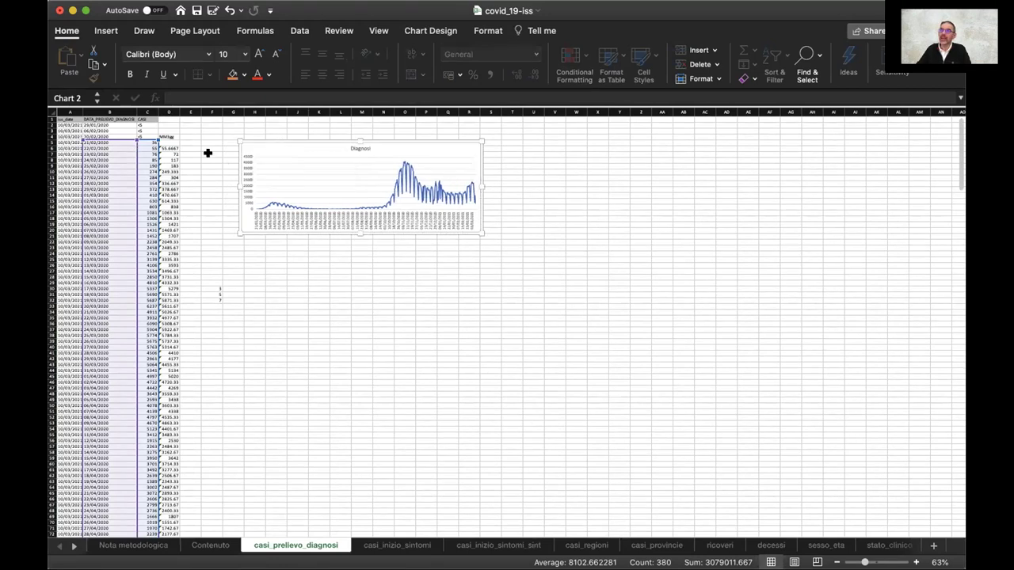
- Enter the header MM5gg in E4, next to the MM3gg header
scroll(207, 153, "up", 6)
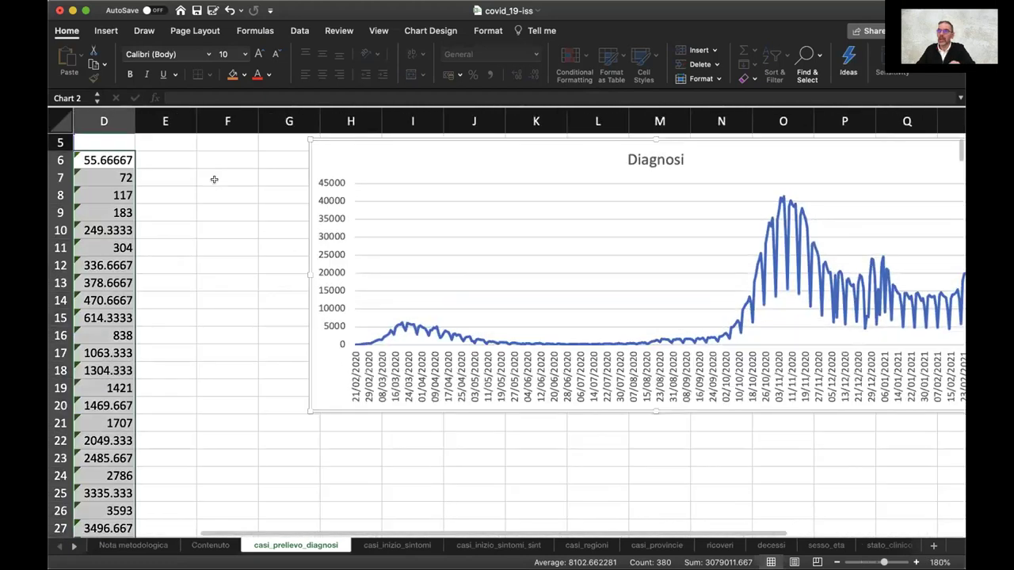
scroll(215, 183, "left", 2)
scroll(215, 182, "up", 2)
scroll(215, 182, "left", 3)
scroll(215, 182, "up", 1)
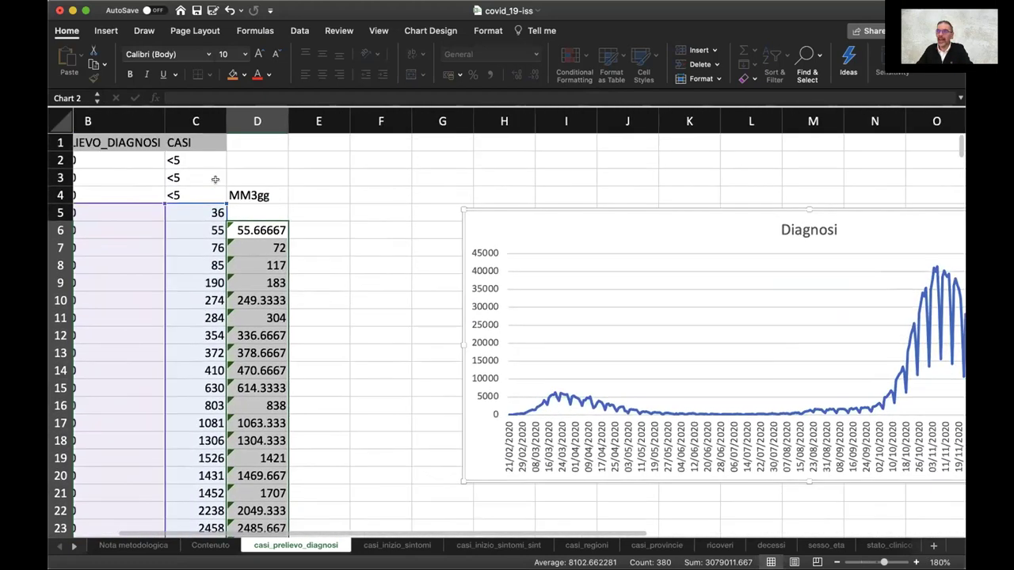
left_click(465, 191)
key("shift+super+Down")
left_click(465, 190)
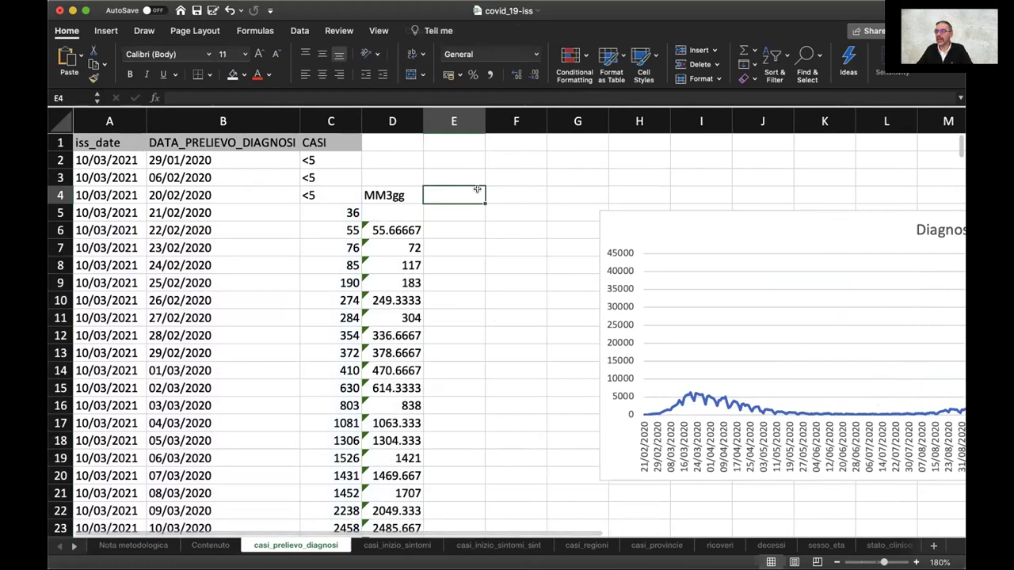
type("MM")
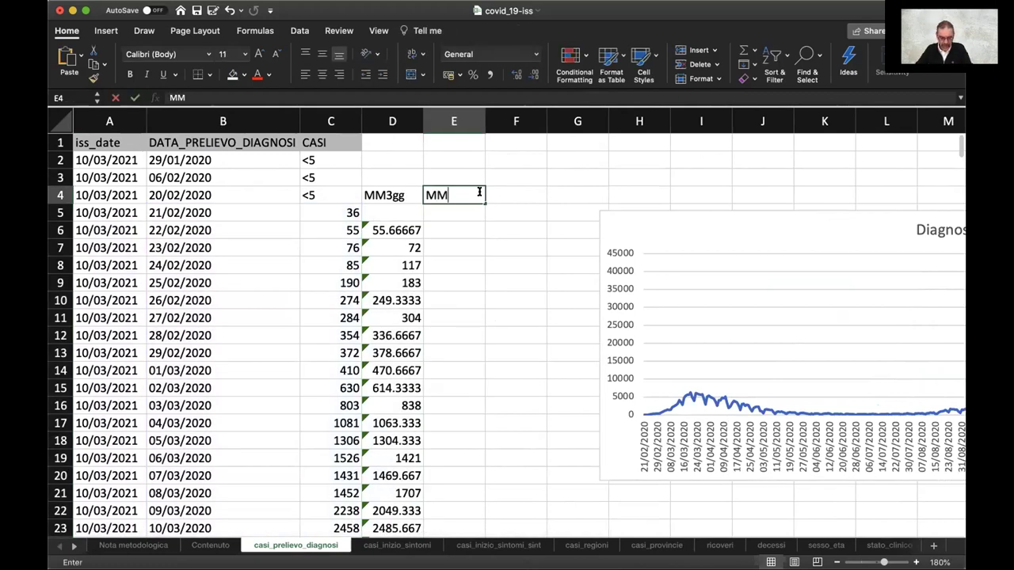
type("5gg")
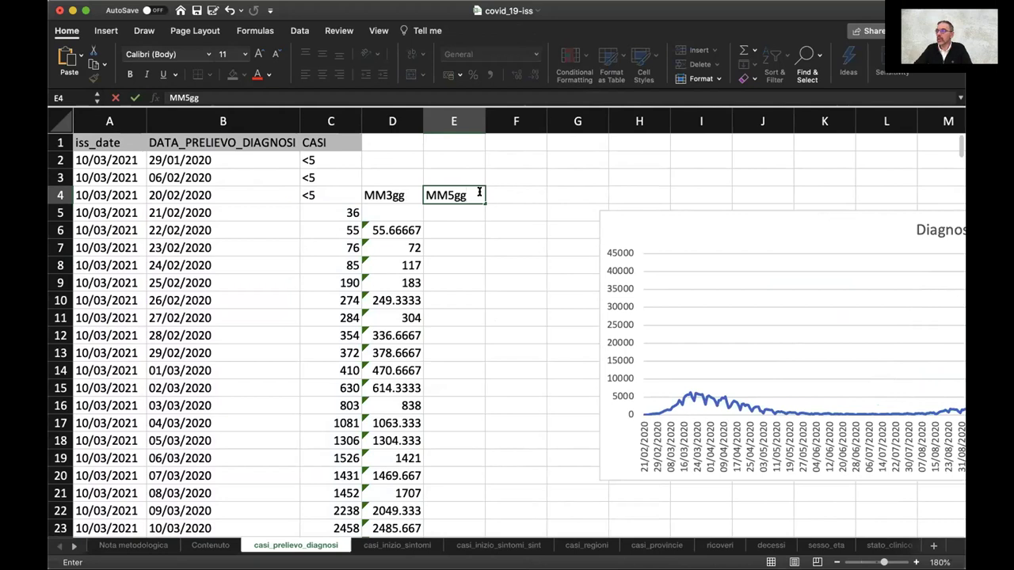
- Enter the header MM7g in F4 for the seven-day moving average column
key("Tab")
type("mm")
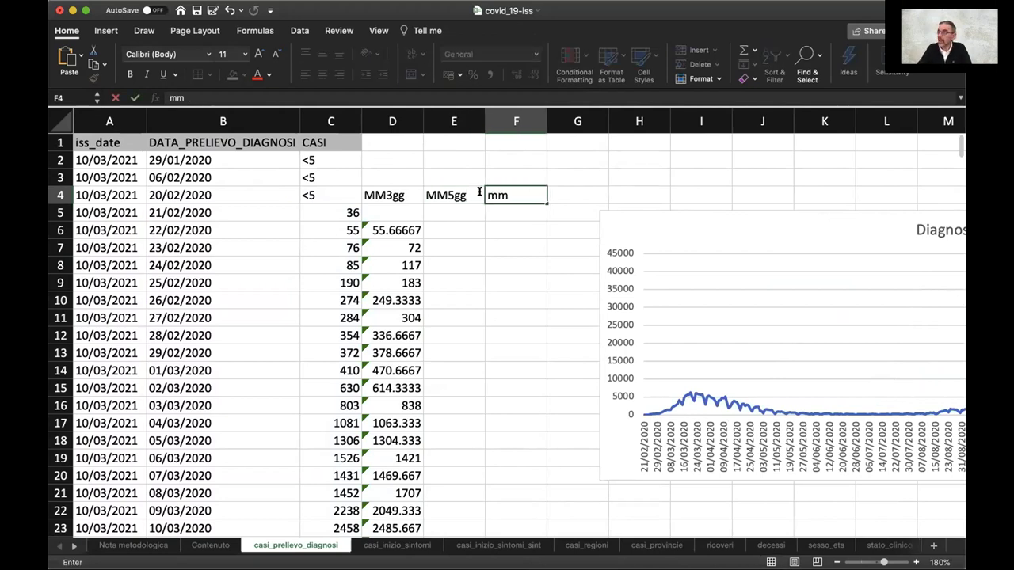
key("BackSpace")
key("BackSpace")
type("M")
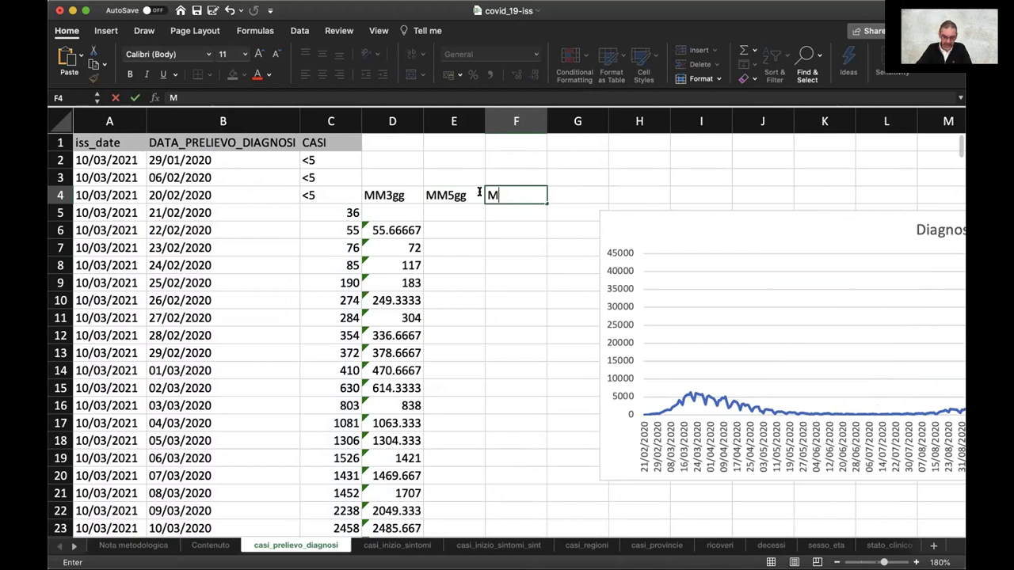
type("M7g")
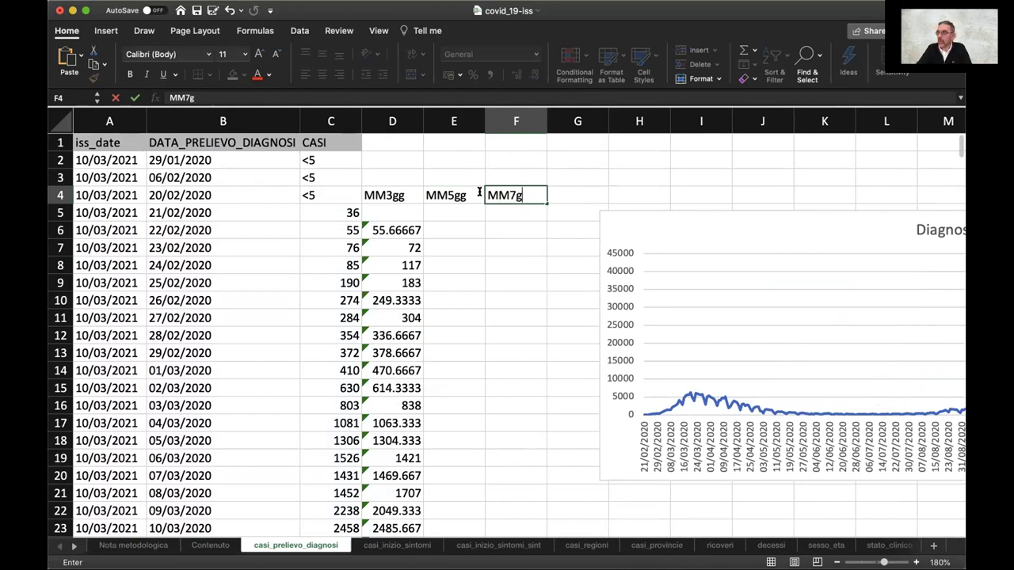
key("Return")
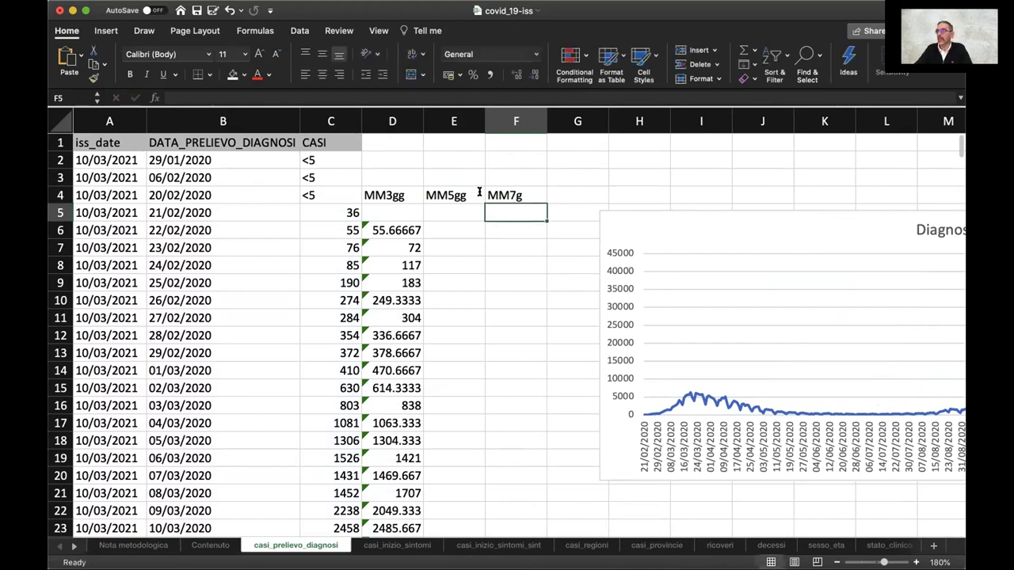
- Enter the five-day moving average formula =AVERAGE(C5:C9) in E7
key("Down")
key("Left")
key("Down")
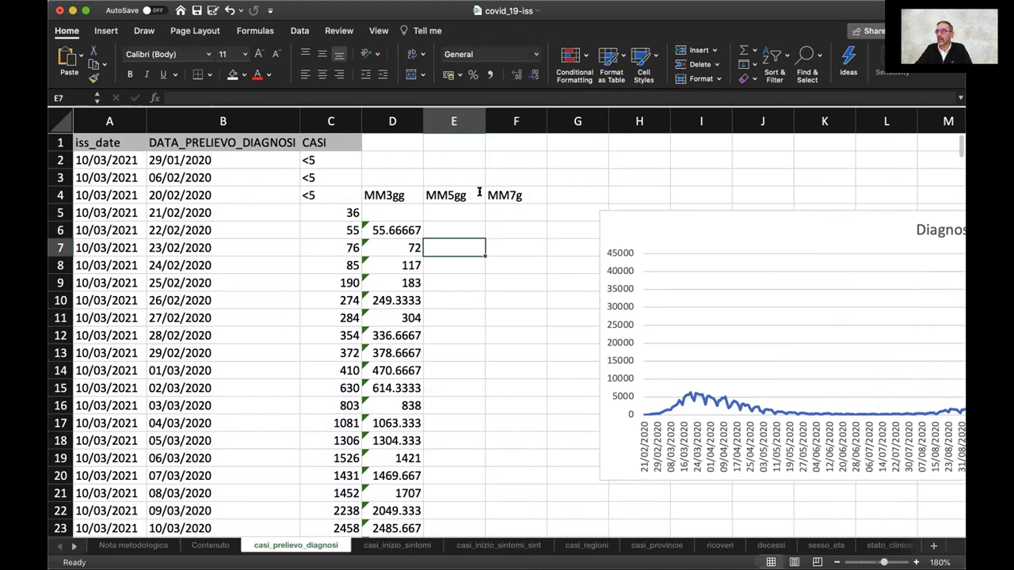
type("=")
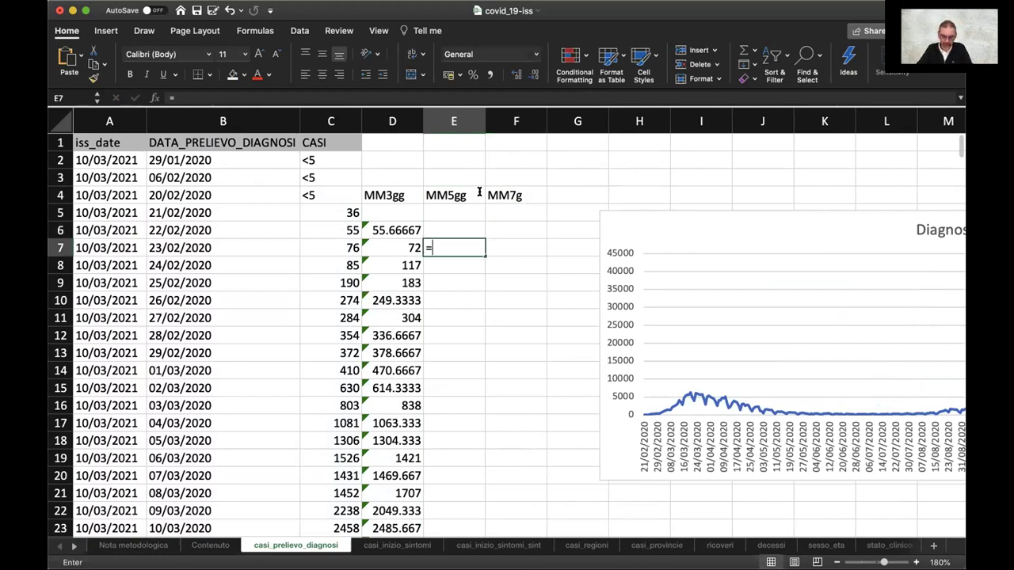
type("average(")
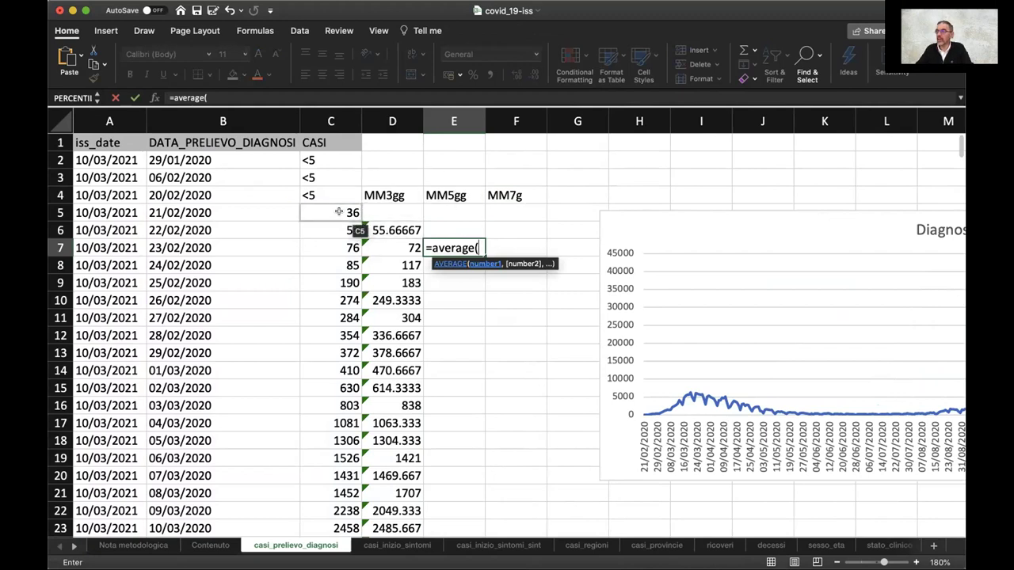
left_click_drag(339, 211, 341, 272)
type(")")
key("Return")
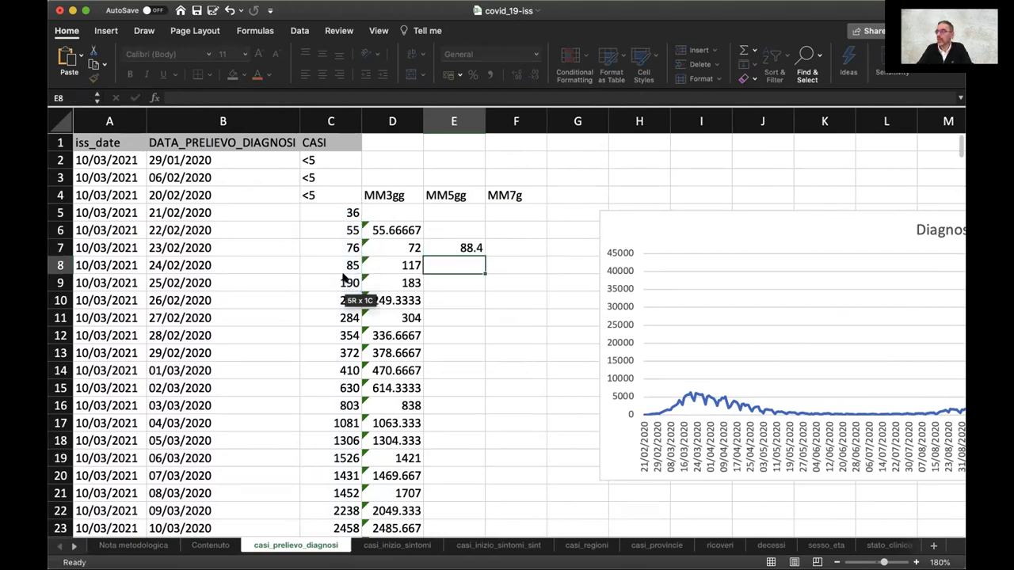
- Enter the seven-day moving average formula =AVERAGE(C5:C11) in F8
key("Right")
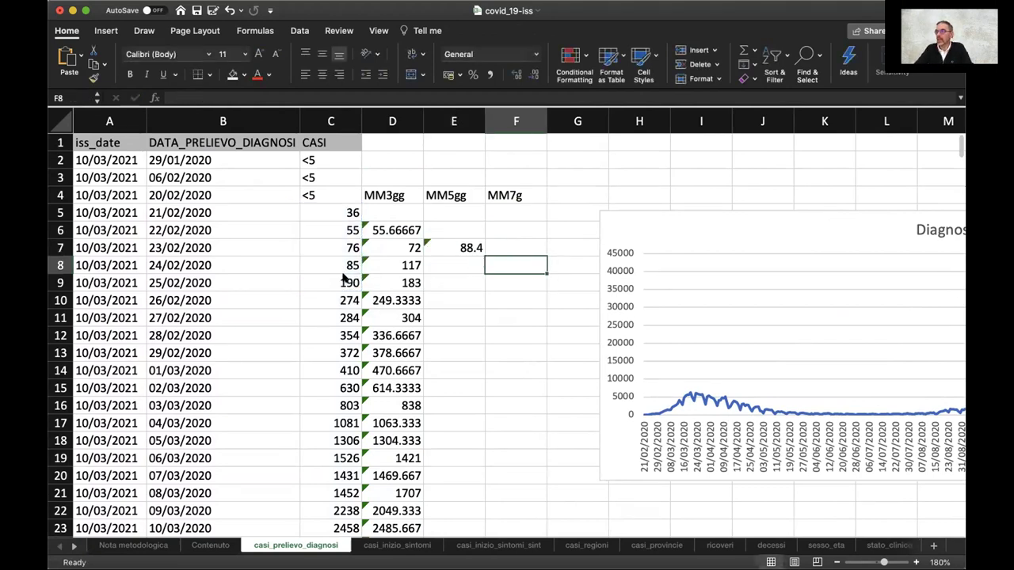
type("=")
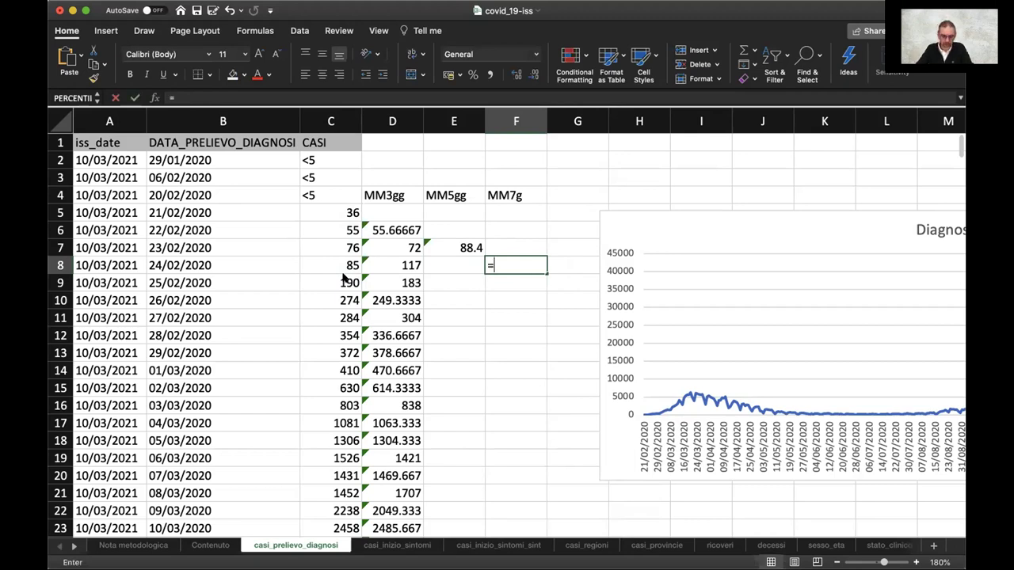
type("average(")
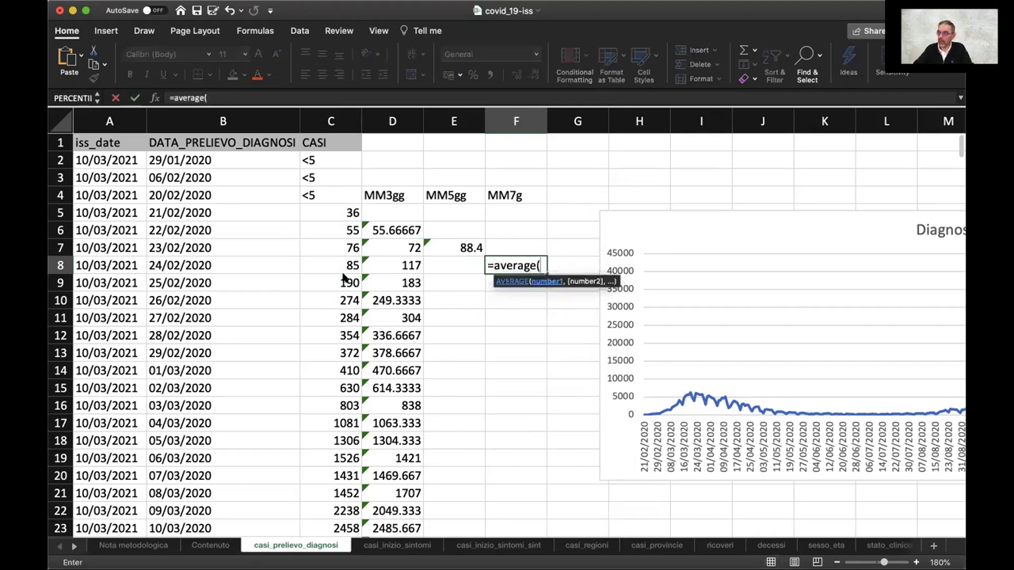
left_click_drag(341, 230, 339, 315)
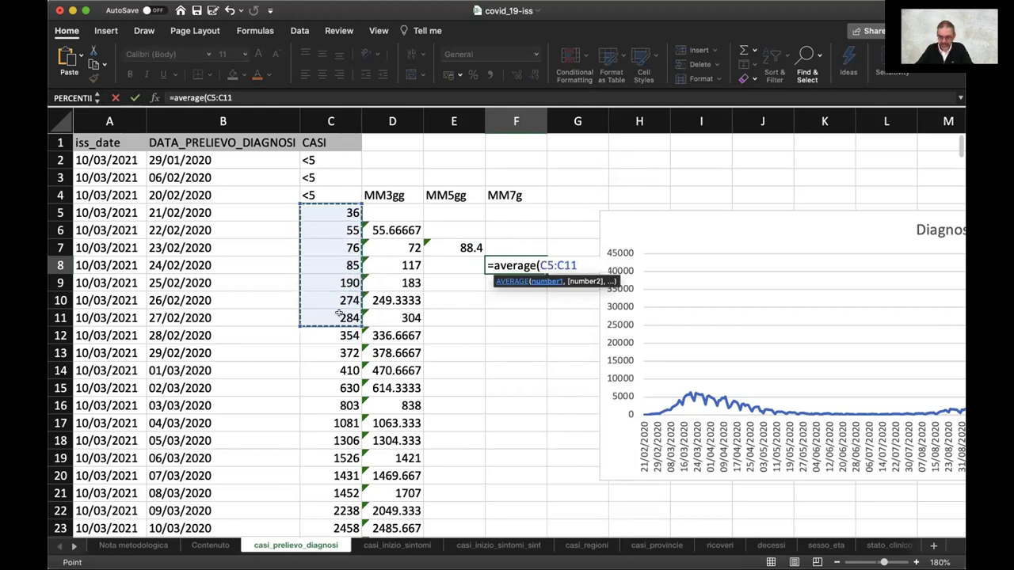
type(")")
key("Return")
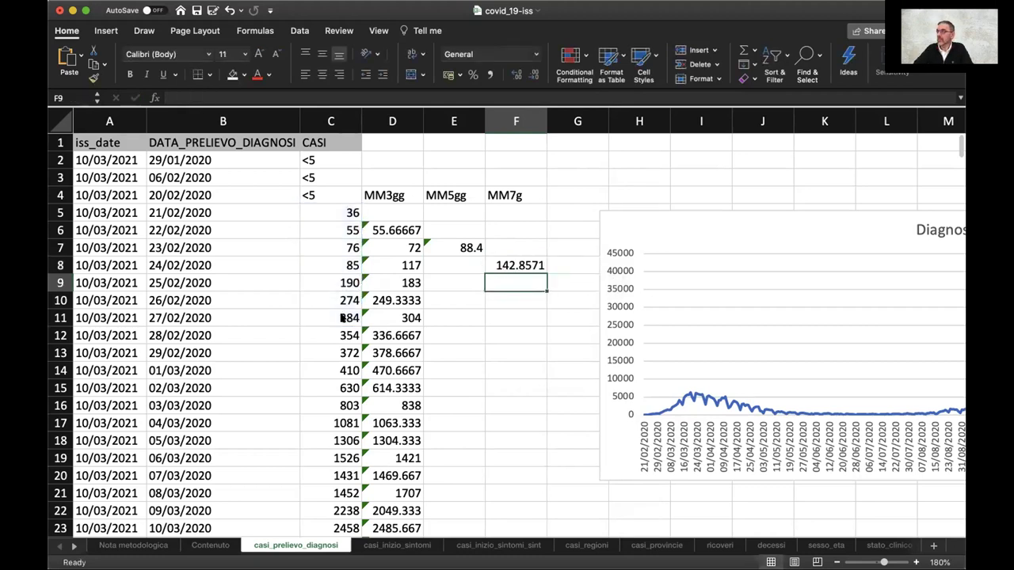
- Fill the five-day formula from E7 into E8, and copy the formulas in E8:F8 down to row 383
left_click(458, 244)
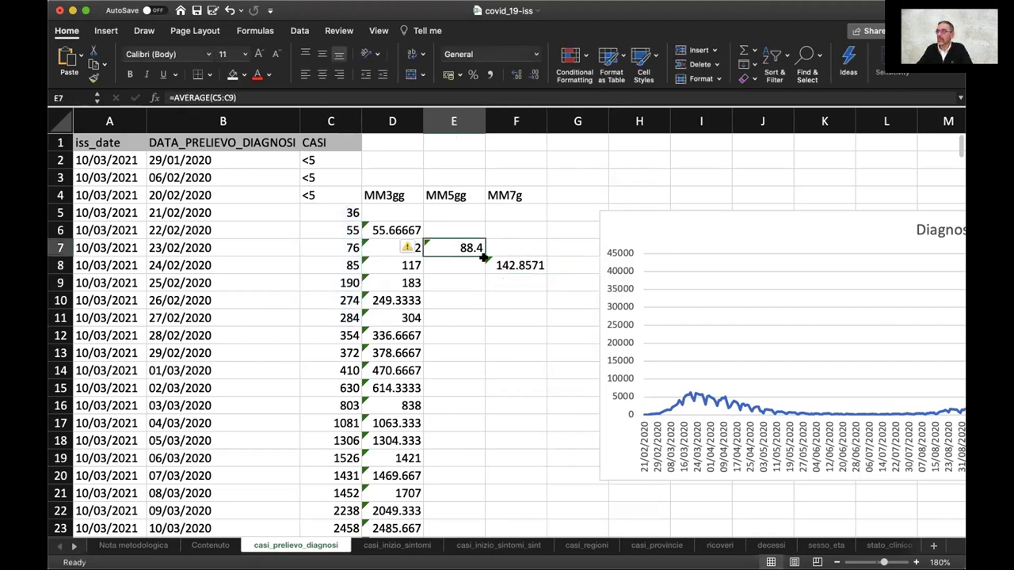
left_click_drag(482, 252, 539, 267)
left_click(520, 335)
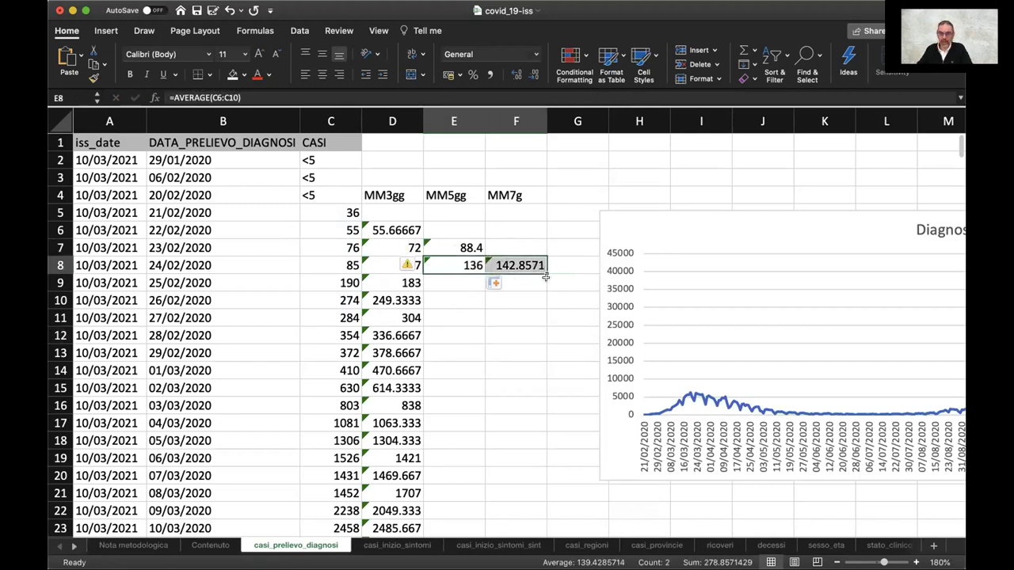
left_click_drag(546, 271, 505, 398)
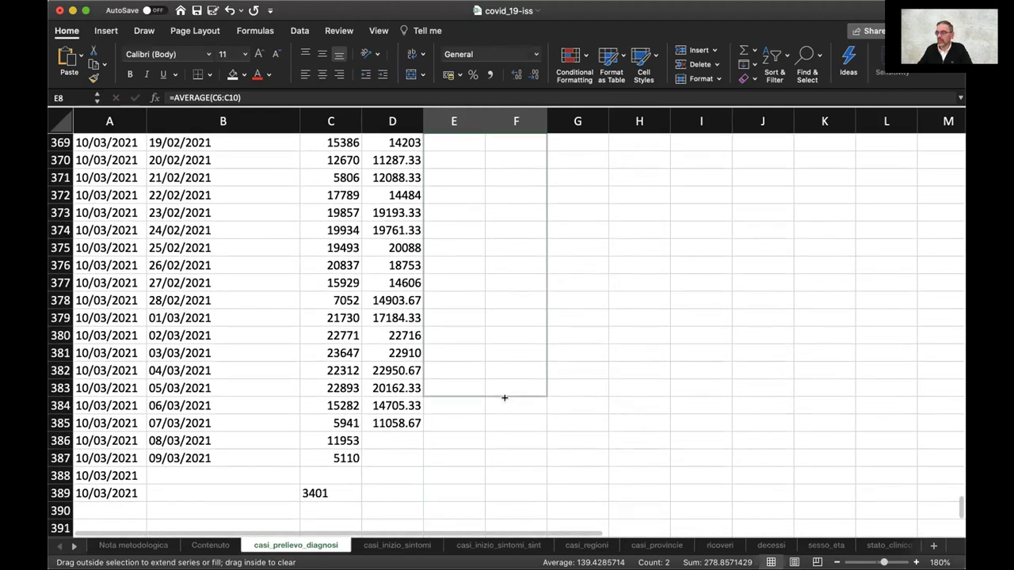
left_click_drag(505, 398, 505, 397)
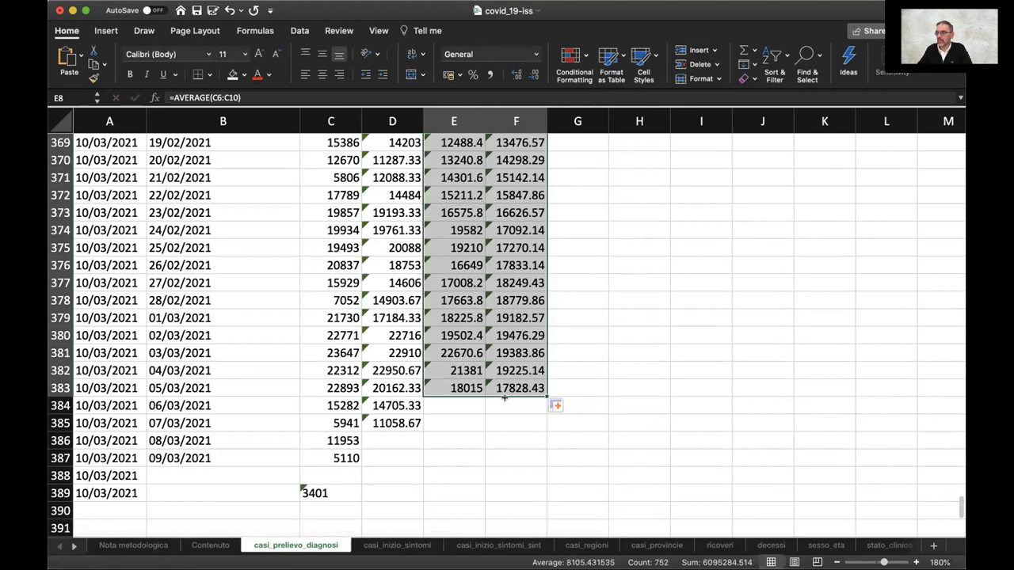
- Clear the last seven-day average at the end of the MM7g column, in F383
left_click(464, 455)
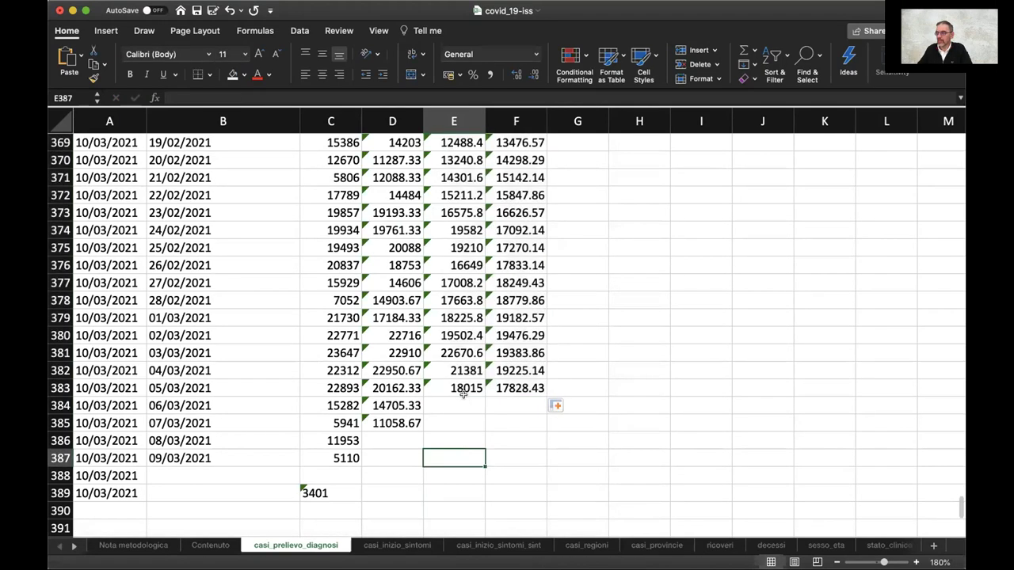
left_click(515, 388)
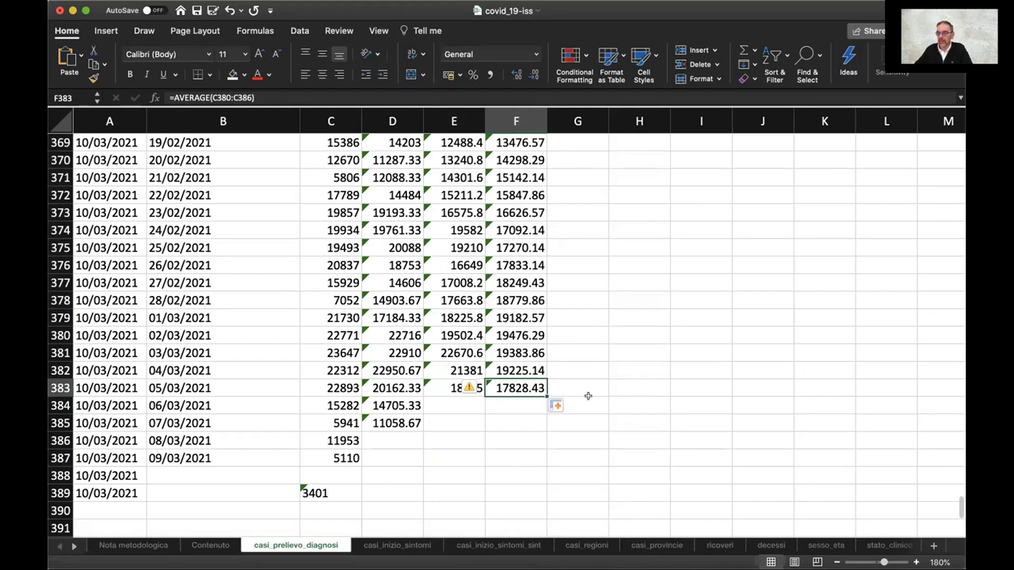
key("Delete")
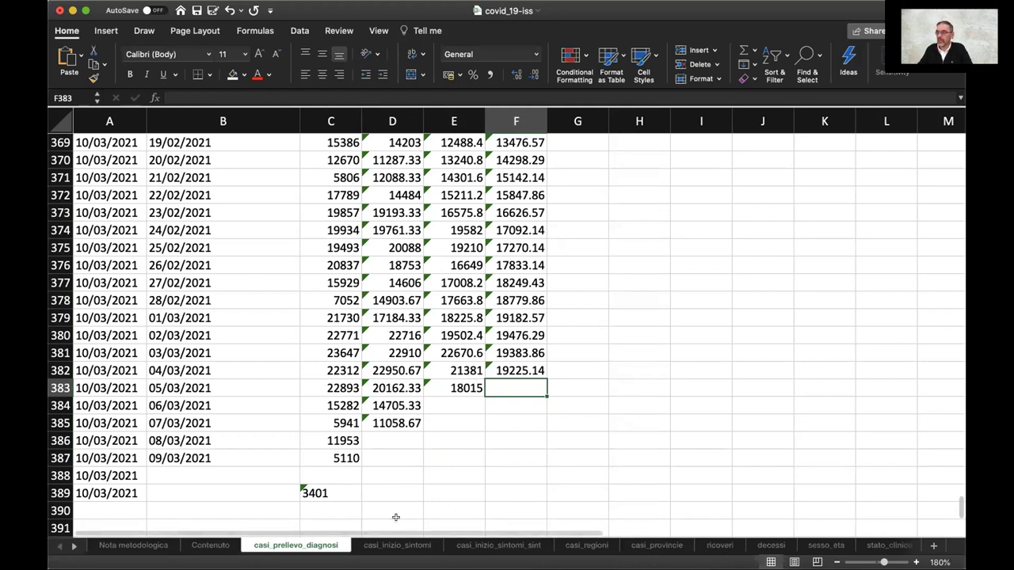
- Shift the Diagnosi chart's plotted values from the CASI column to the MM3gg column D
left_click_drag(961, 507, 961, 148)
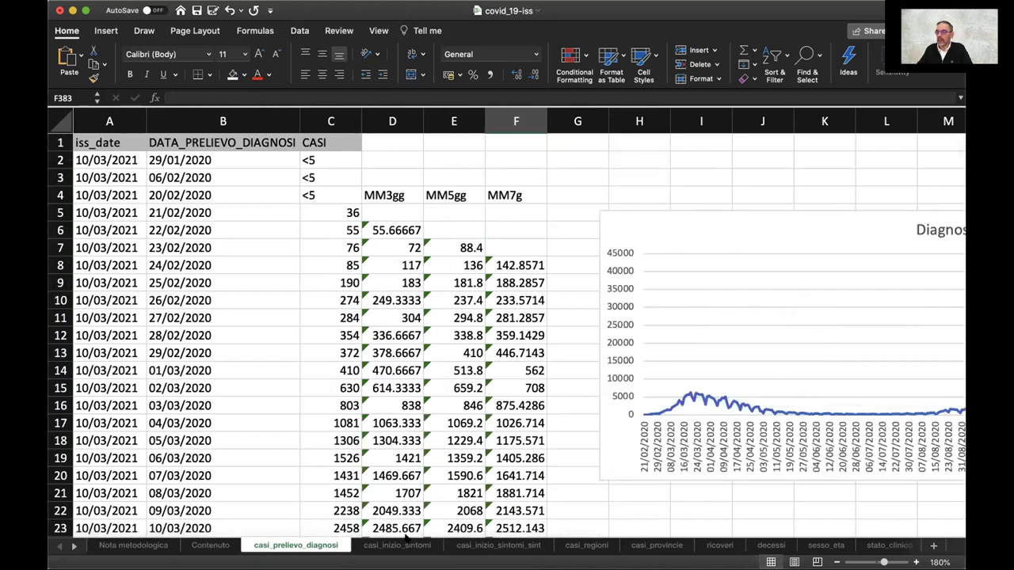
left_click_drag(400, 531, 511, 533)
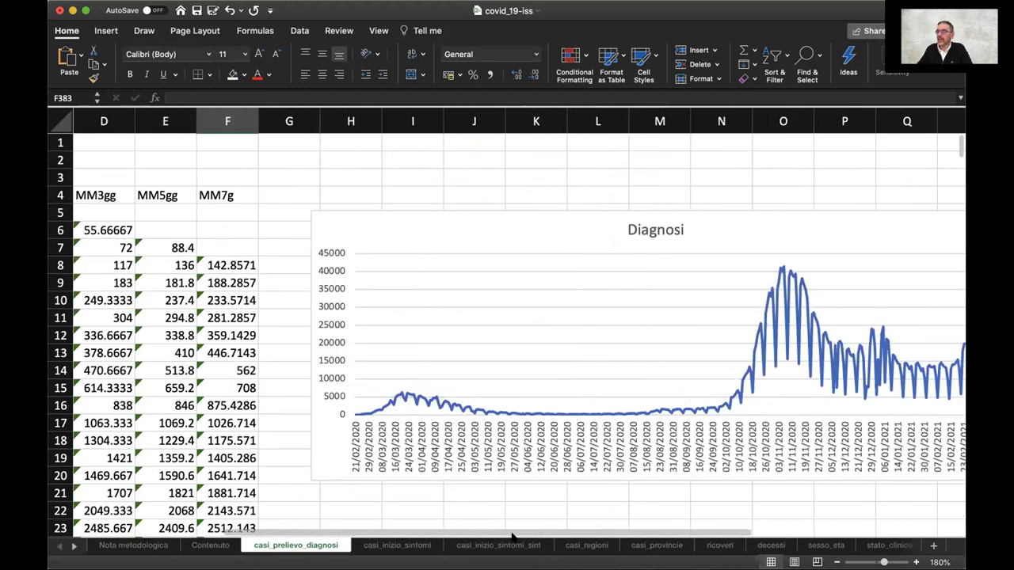
left_click(504, 210)
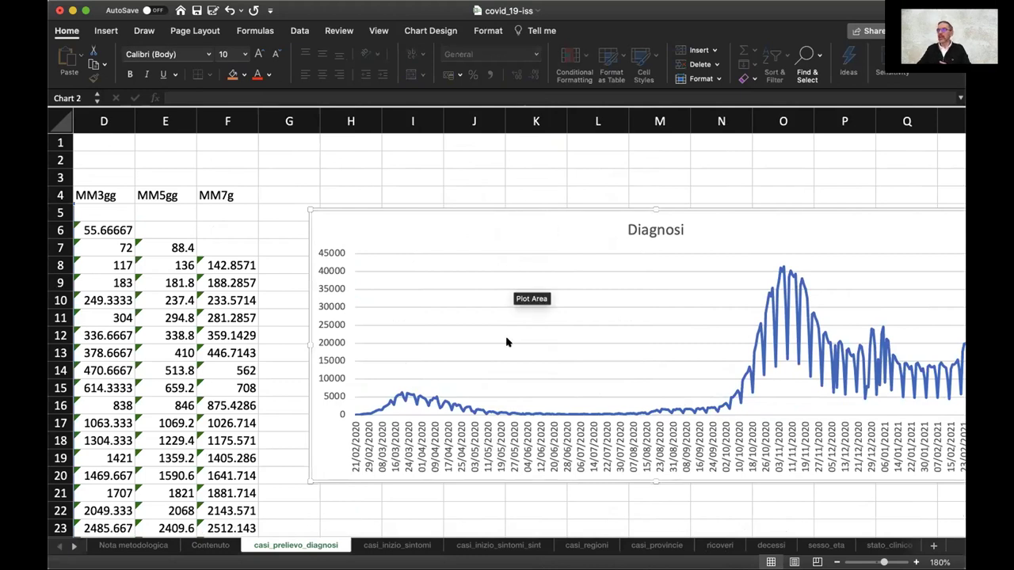
left_click(449, 405)
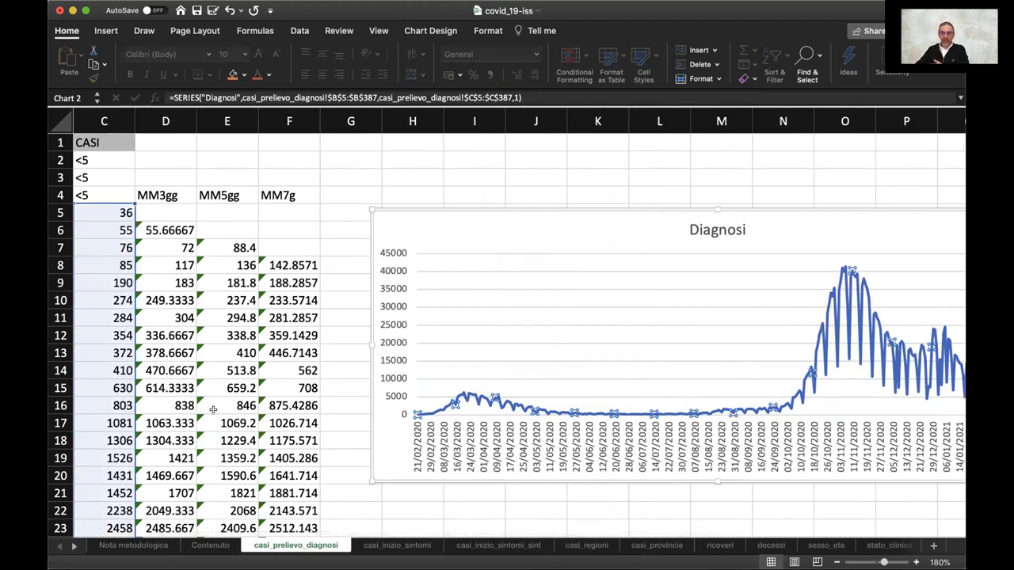
left_click(569, 163)
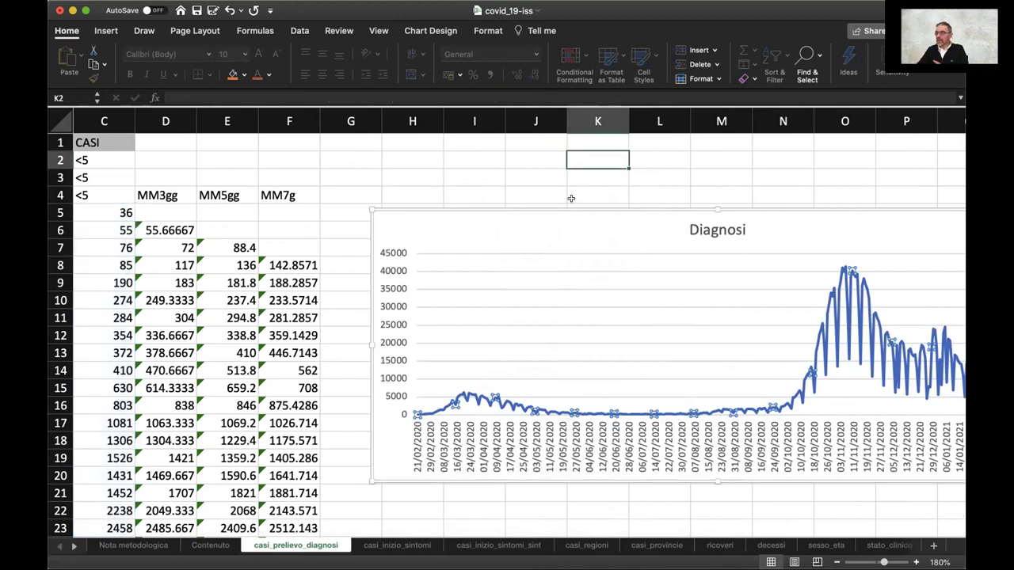
left_click(553, 236)
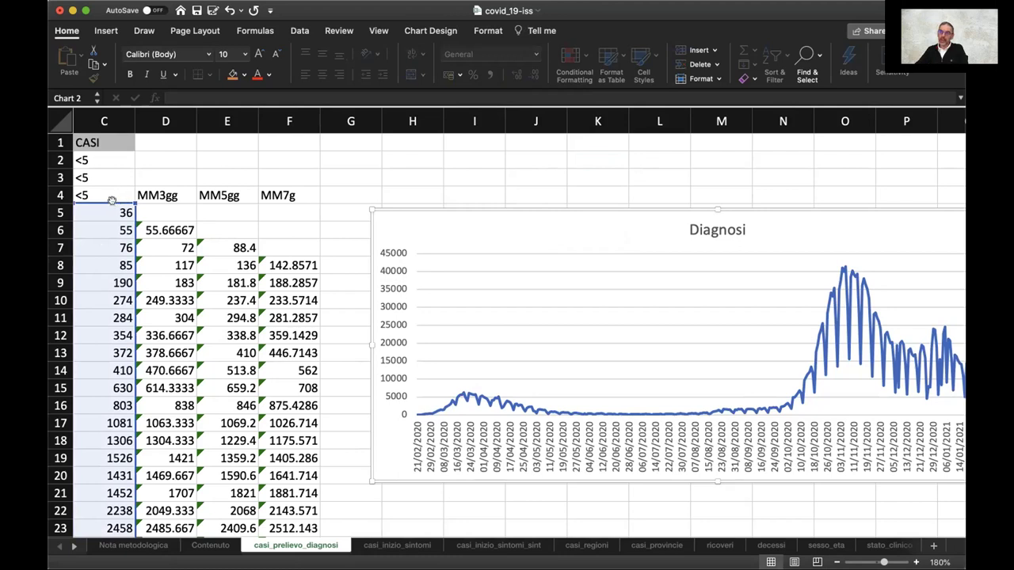
left_click_drag(103, 200, 149, 206)
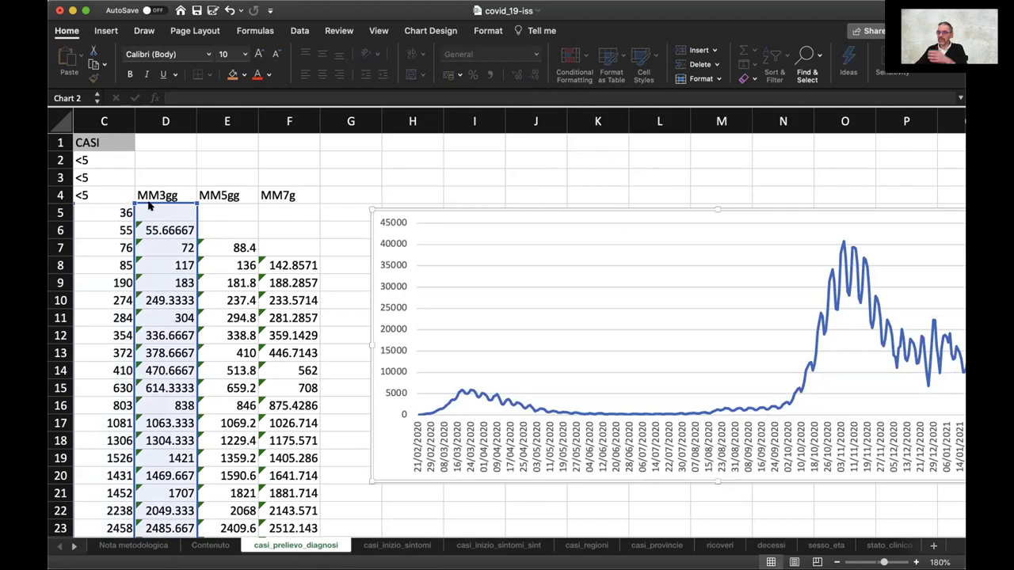
- Shift the chart's plotted values to the MM5gg column E and on to the MM7g column F
left_click_drag(164, 203, 204, 215)
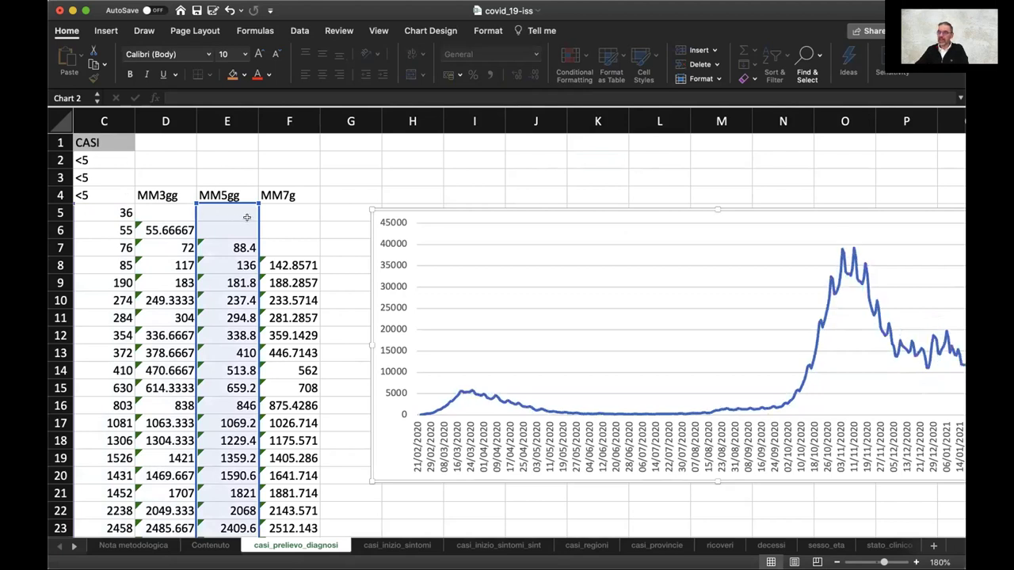
left_click_drag(256, 218, 270, 219)
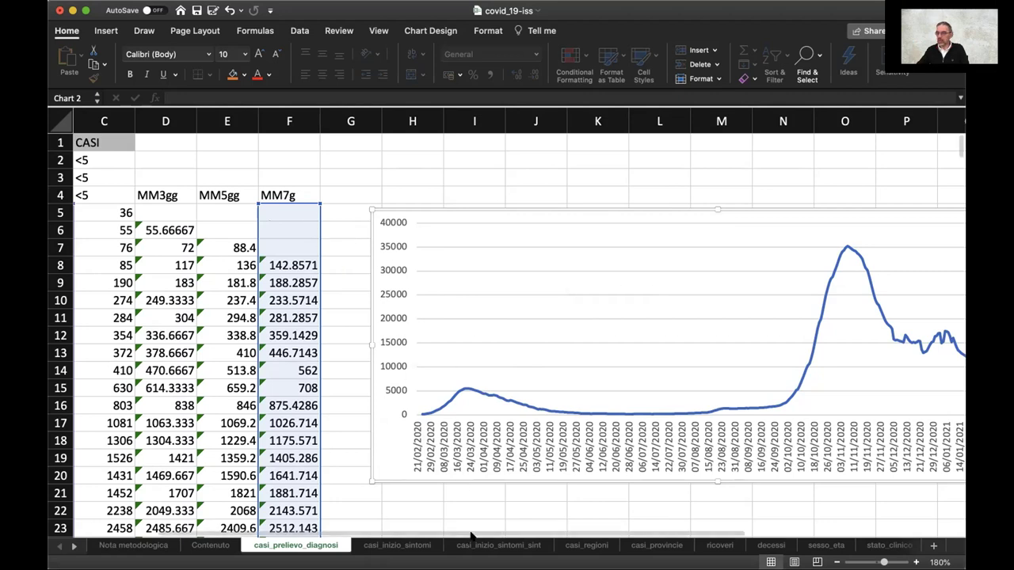
left_click_drag(476, 535, 611, 545)
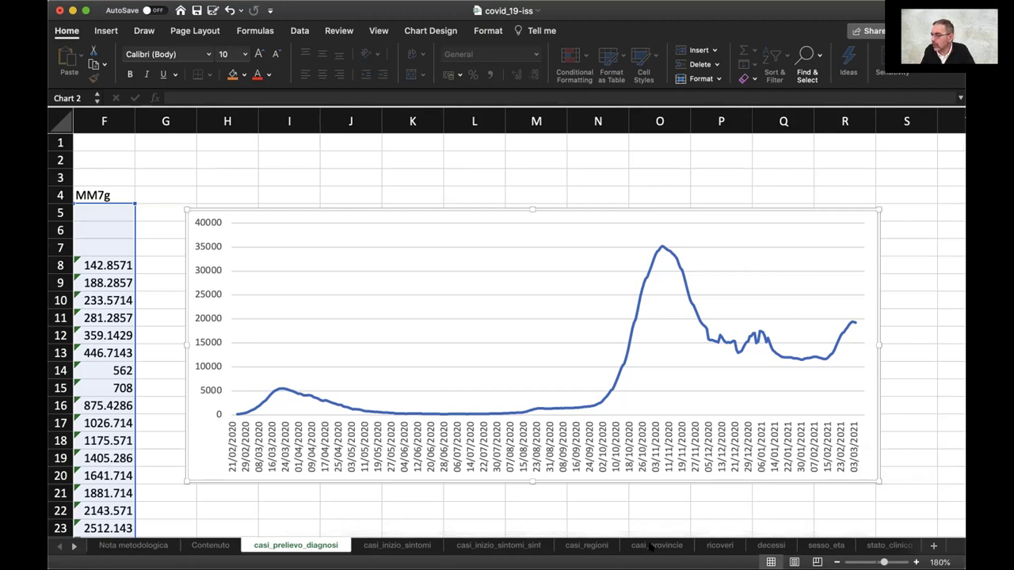
- Open the casi_regioni sheet and widen the NOME_NUTS2 column to fit the full region names
left_click(590, 546)
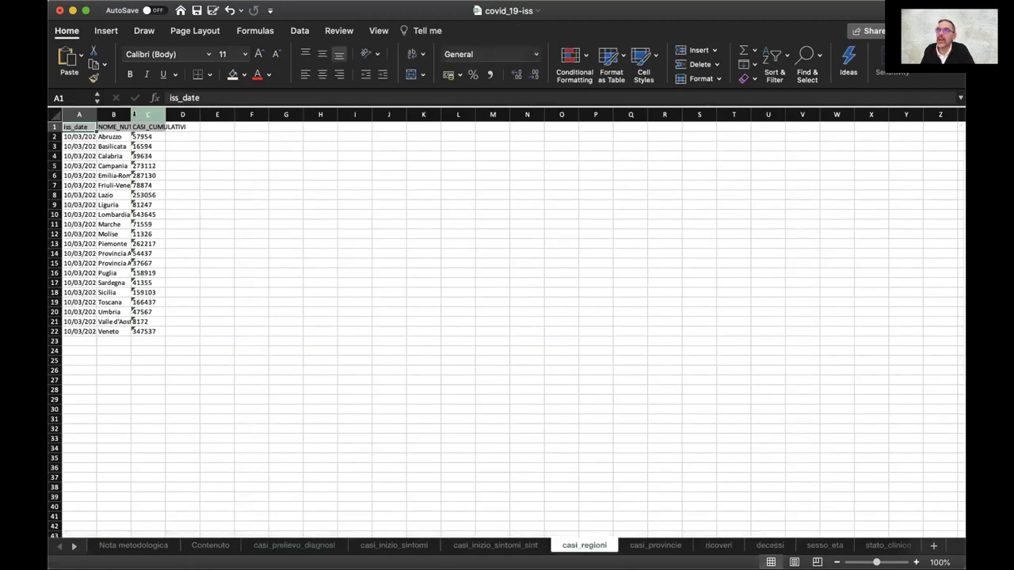
left_click_drag(131, 116, 273, 115)
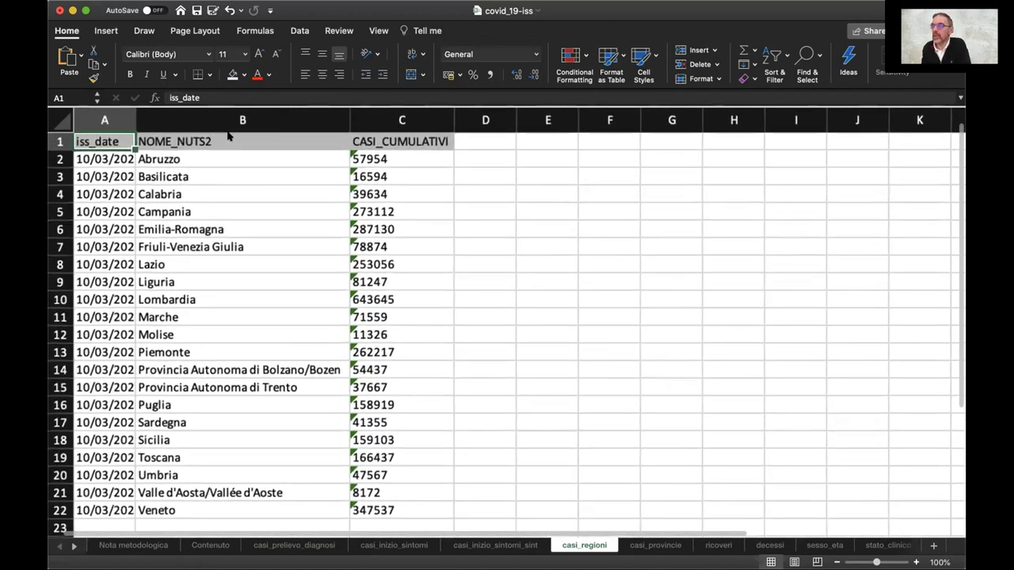
- Convert the text values in C2:C22 of CASI_CUMULATIVI to numbers, and widen the iss_date column to fit the full dates
left_click(426, 154)
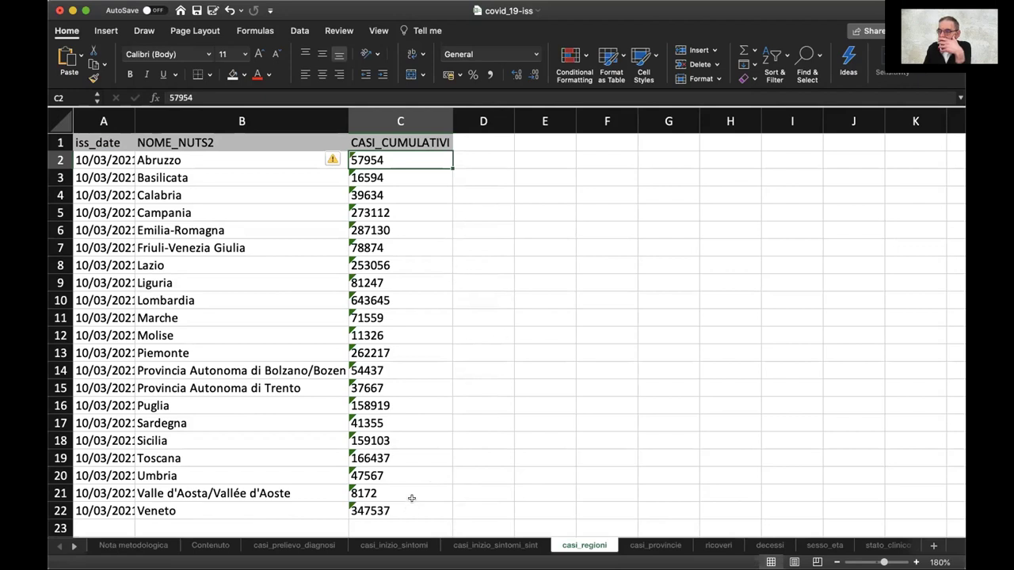
left_click_drag(409, 503, 414, 156)
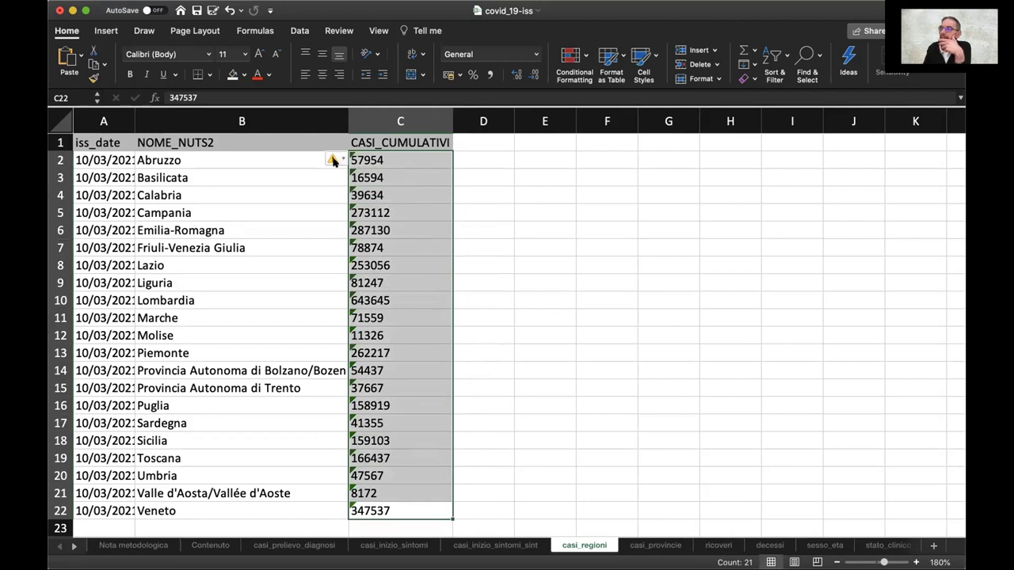
mouse_move(332, 161)
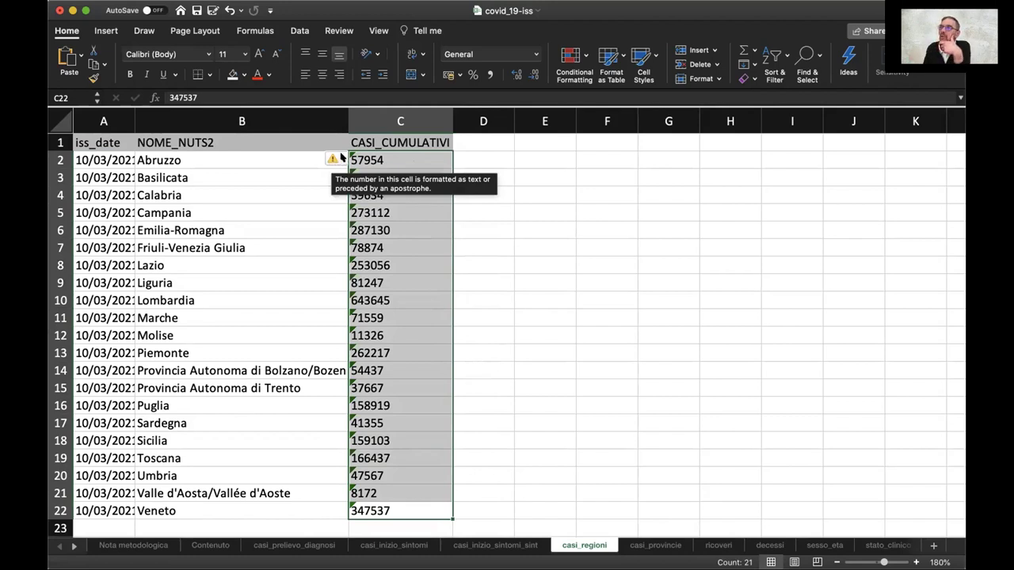
left_click(337, 158)
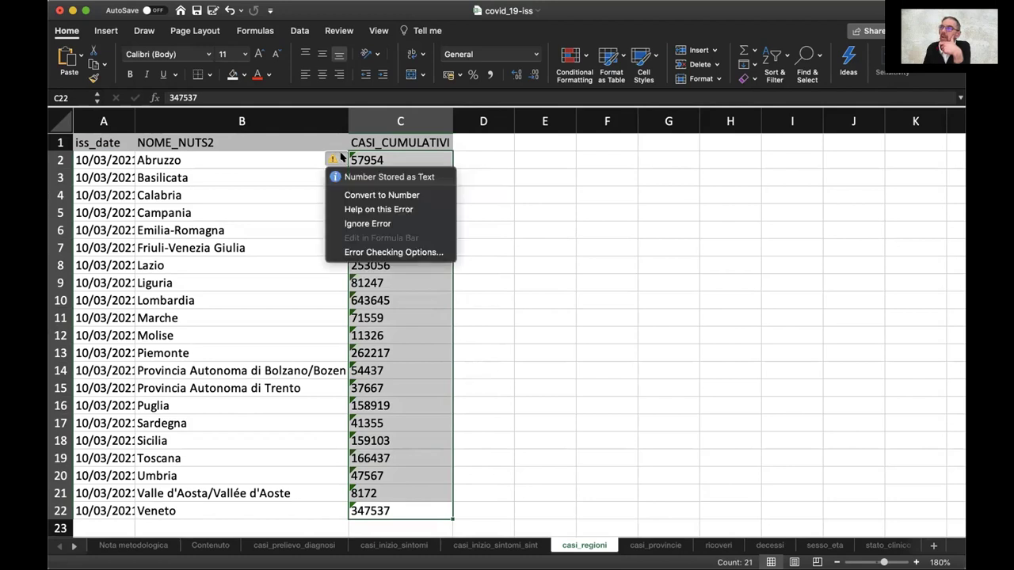
left_click(374, 196)
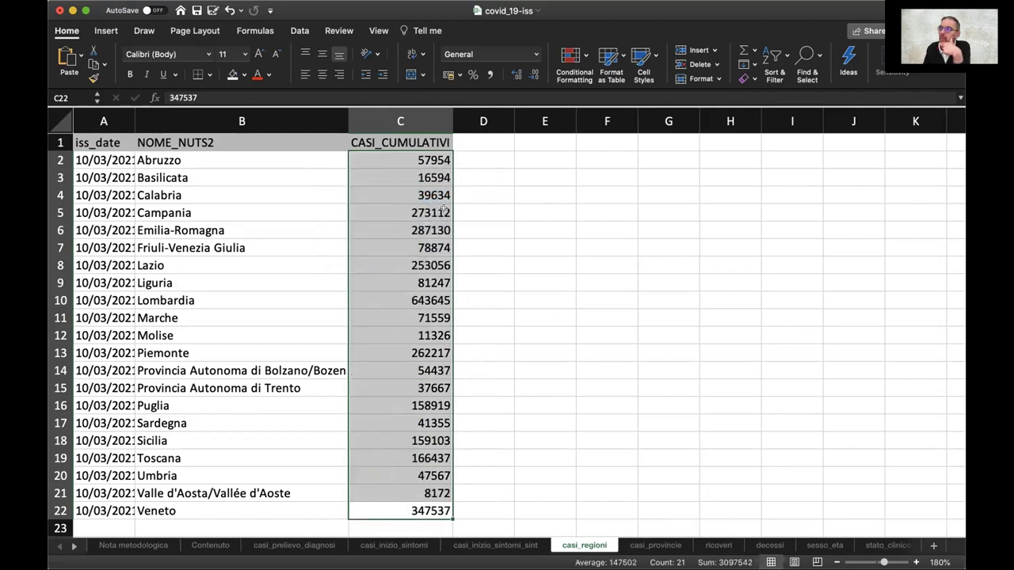
left_click(503, 227)
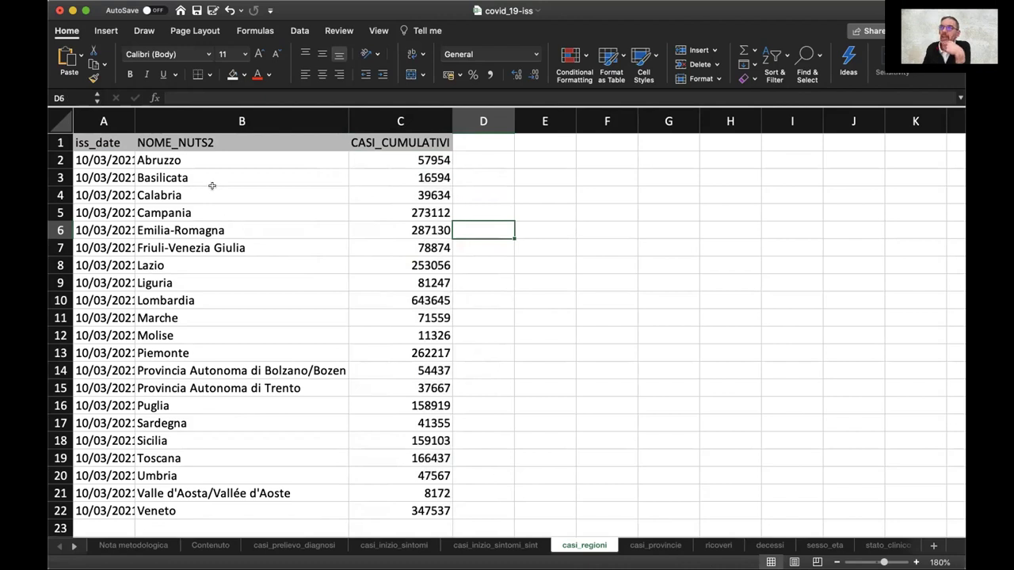
left_click_drag(136, 118, 168, 118)
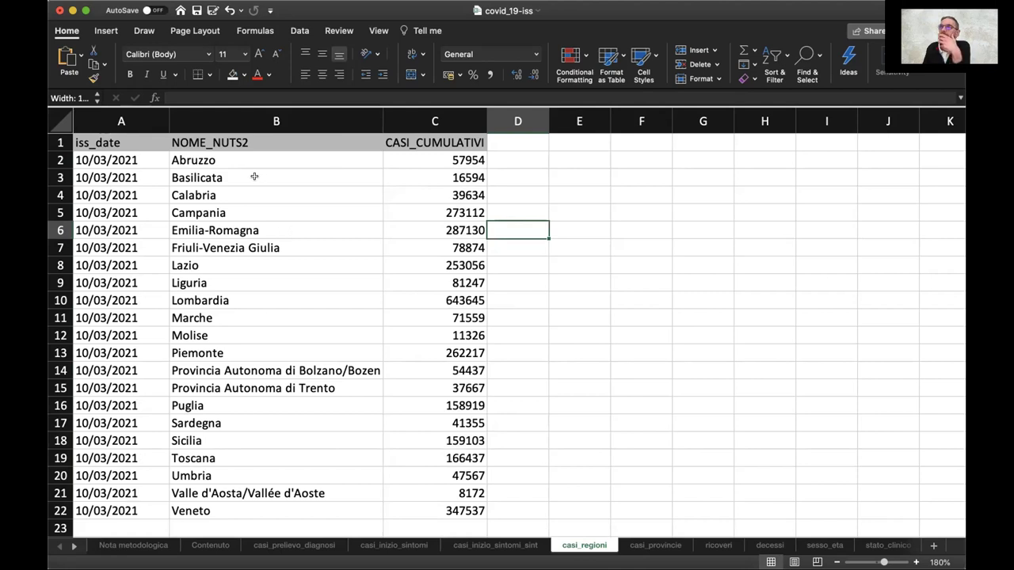
- Insert a horizontal bar chart of the regions and their cumulative cases from B2:C22, and place it beside the data from about column D
left_click_drag(235, 156, 402, 510)
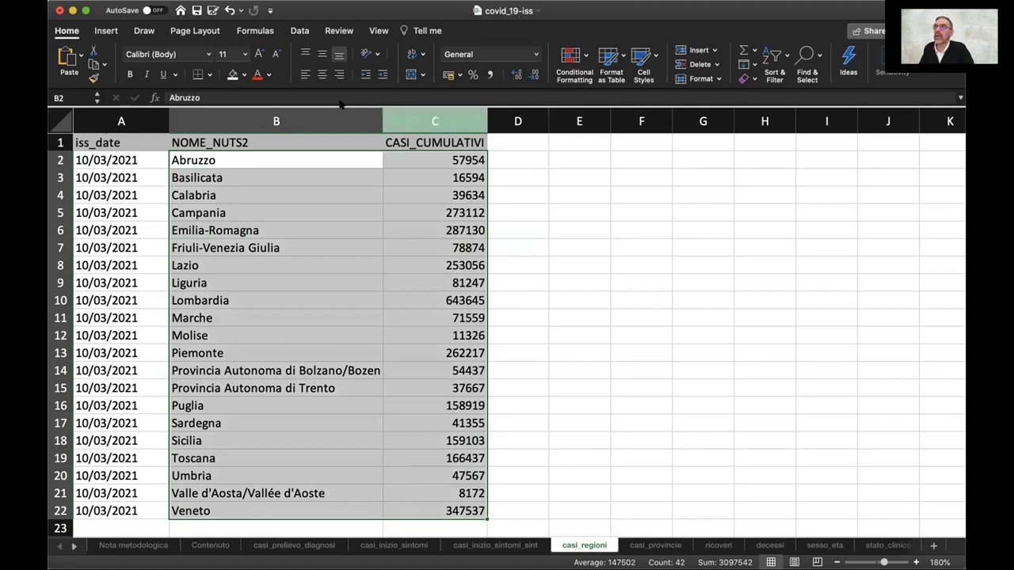
left_click(107, 31)
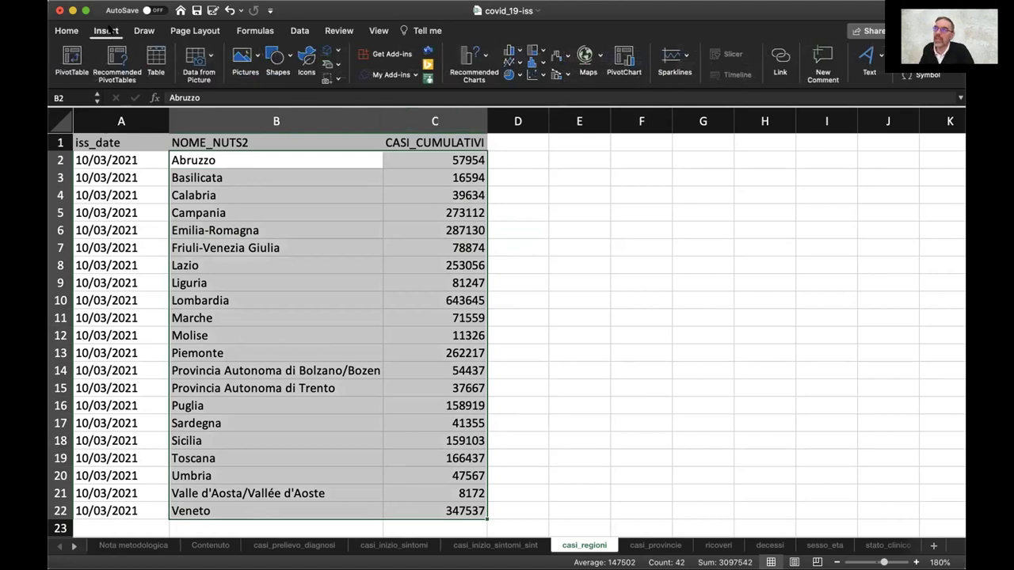
left_click(518, 50)
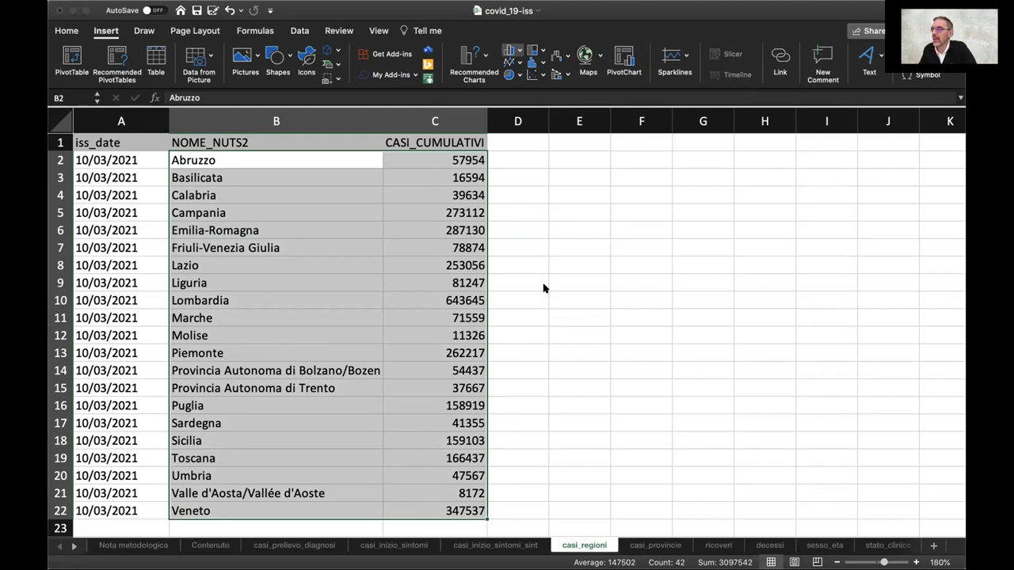
left_click(544, 288)
left_click_drag(407, 208, 637, 155)
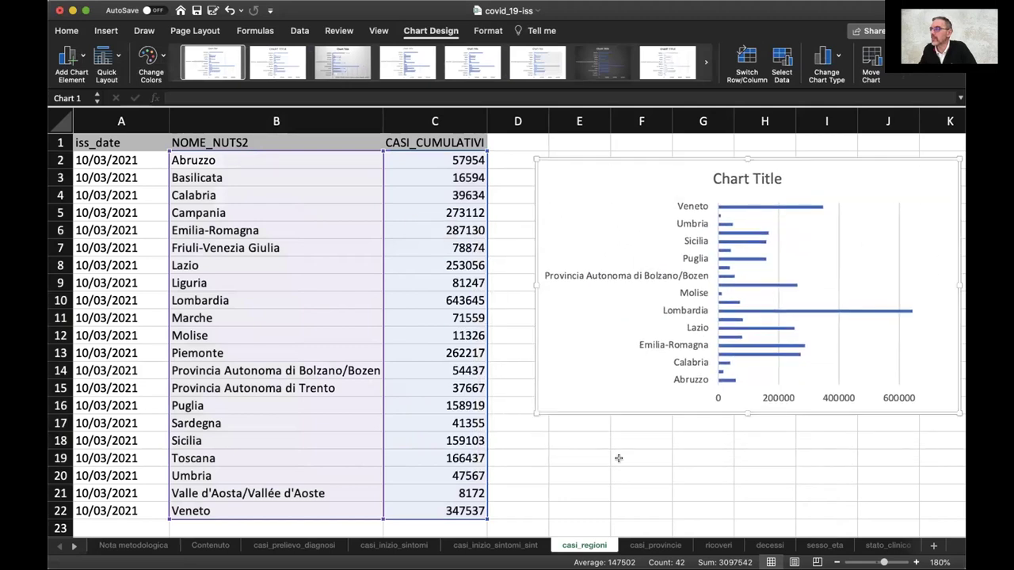
- Enlarge the regional bar chart down to row 22 and across to about column M so every region name is labelled
left_click_drag(420, 535, 540, 536)
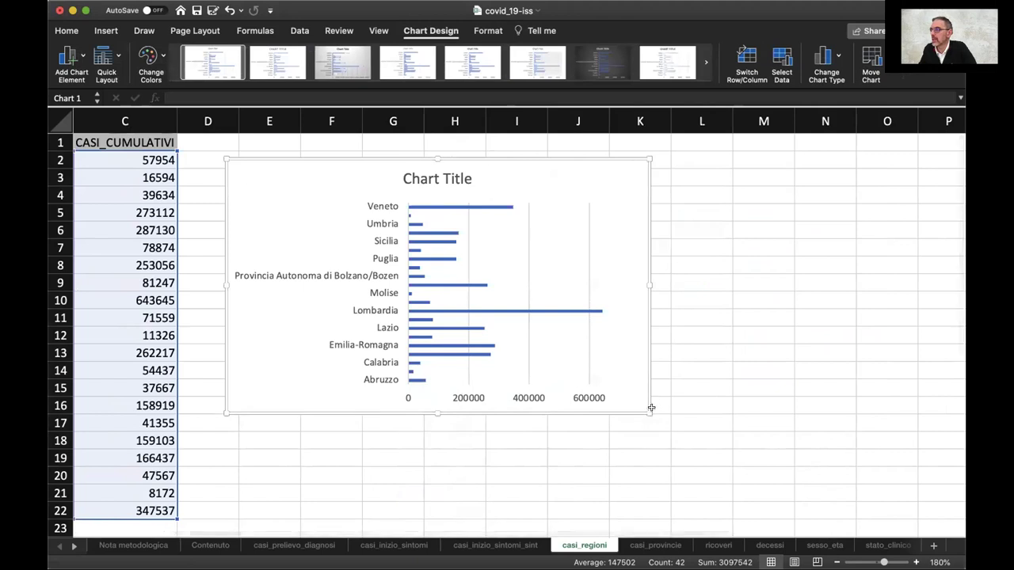
left_click_drag(650, 411, 657, 517)
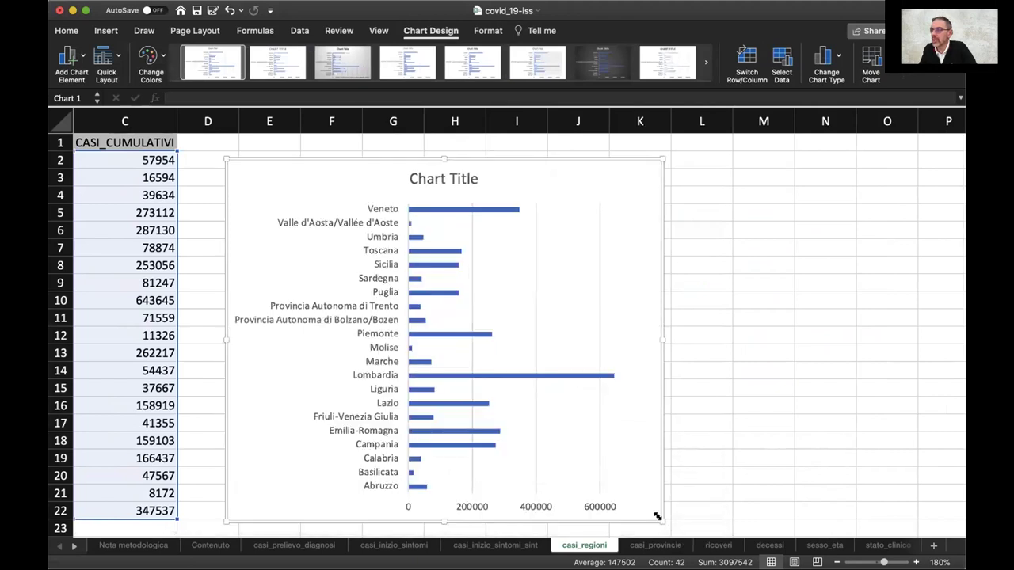
left_click_drag(662, 339, 791, 338)
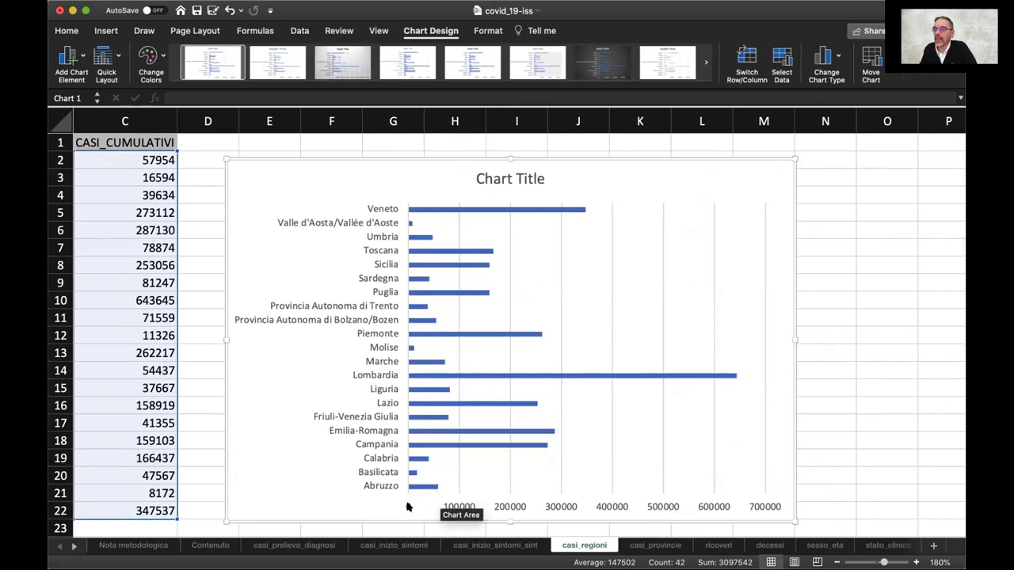
- List the chart's region categories in reverse order on the vertical axis
scroll(476, 532, "left", 5)
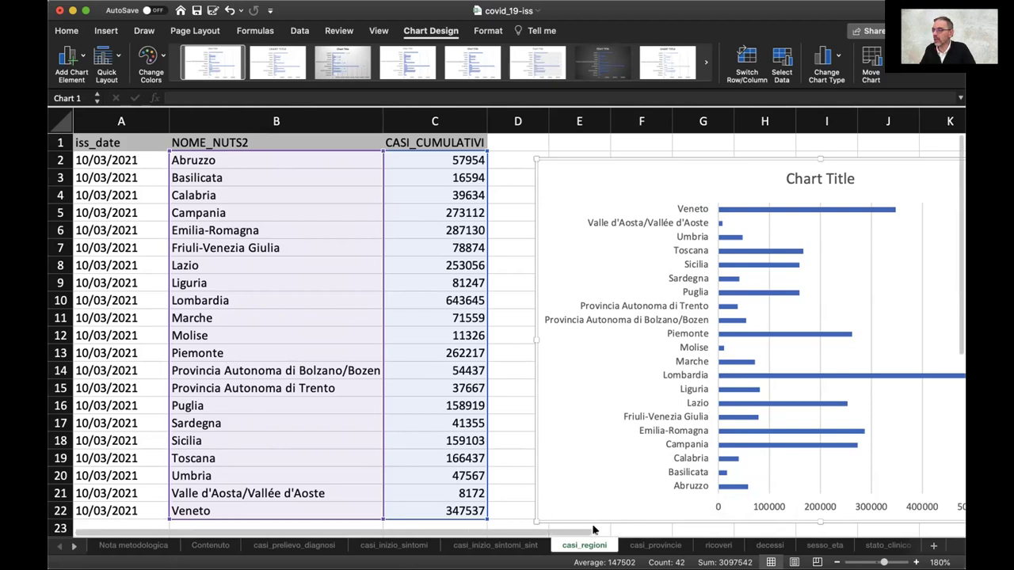
scroll(626, 530, "right", 5)
scroll(624, 530, "left", 5)
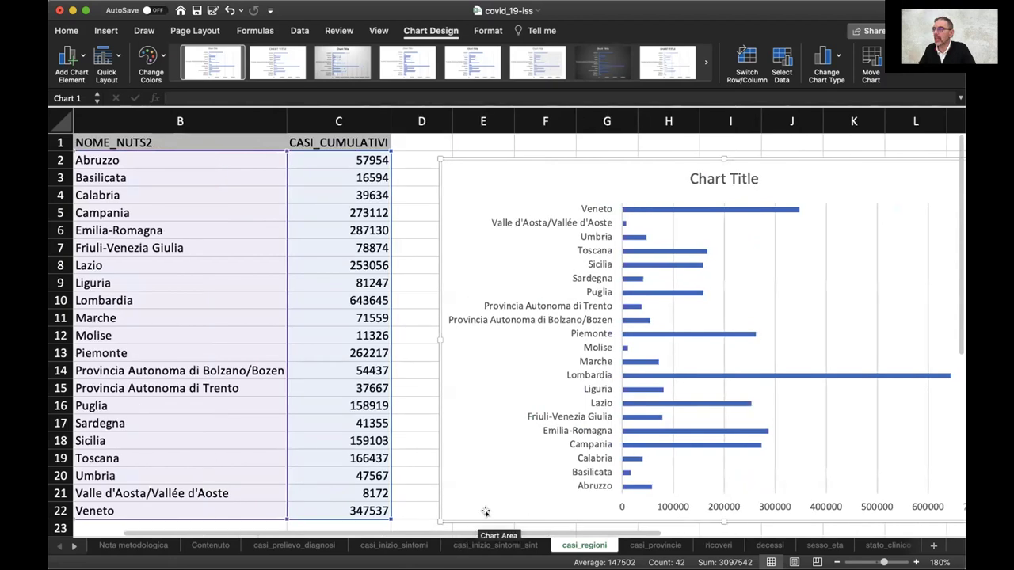
left_click(590, 318)
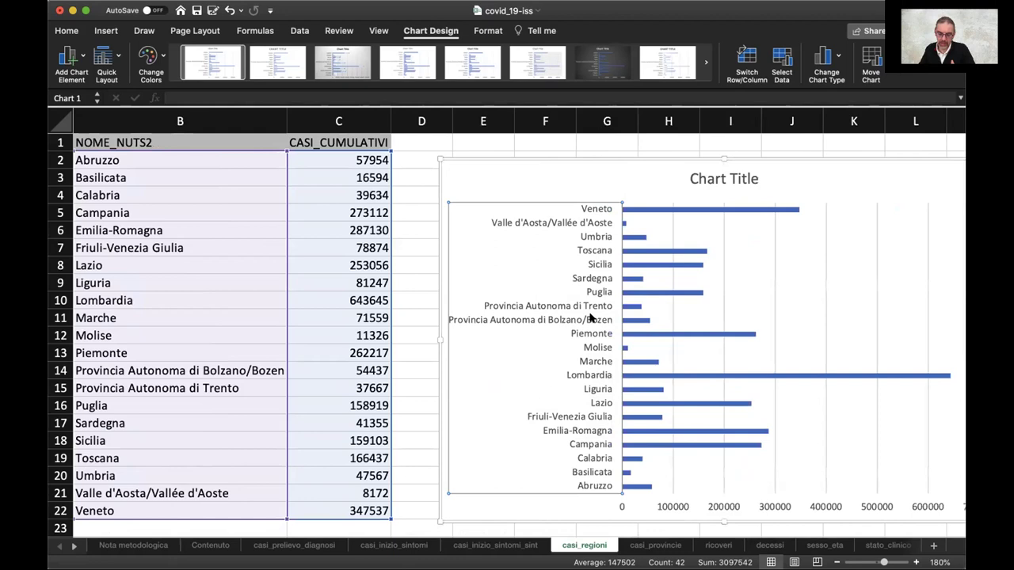
double_click(590, 318)
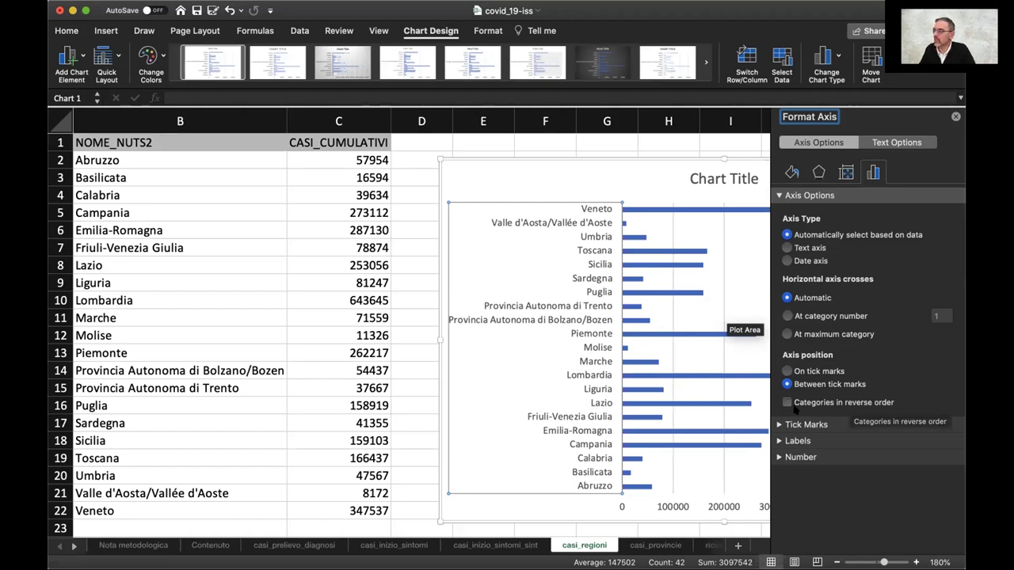
left_click(787, 403)
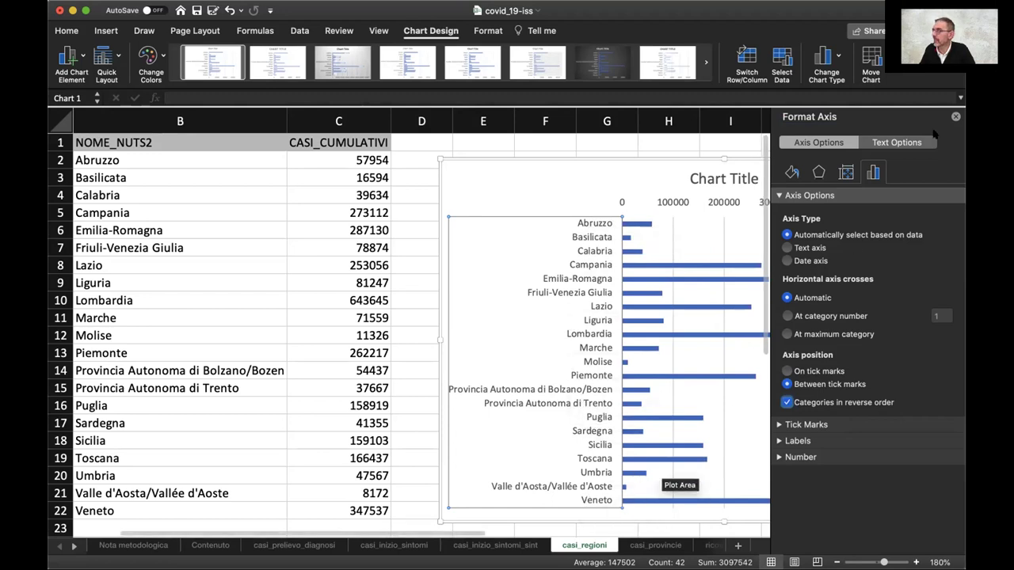
left_click(955, 116)
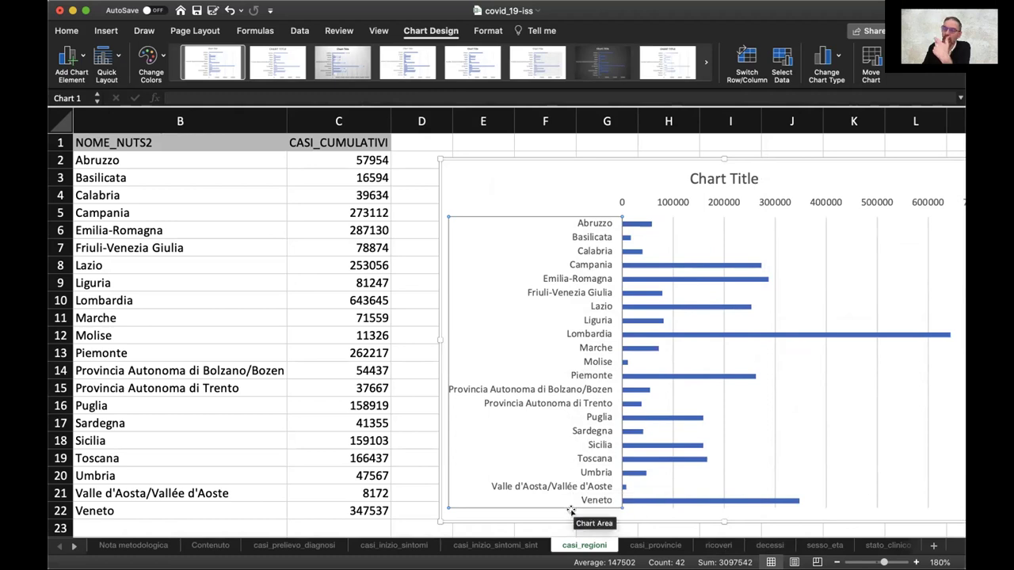
- Sort the region table B1:C22 by CASI_CUMULATIVI values from smallest to largest
mouse_move(687, 455)
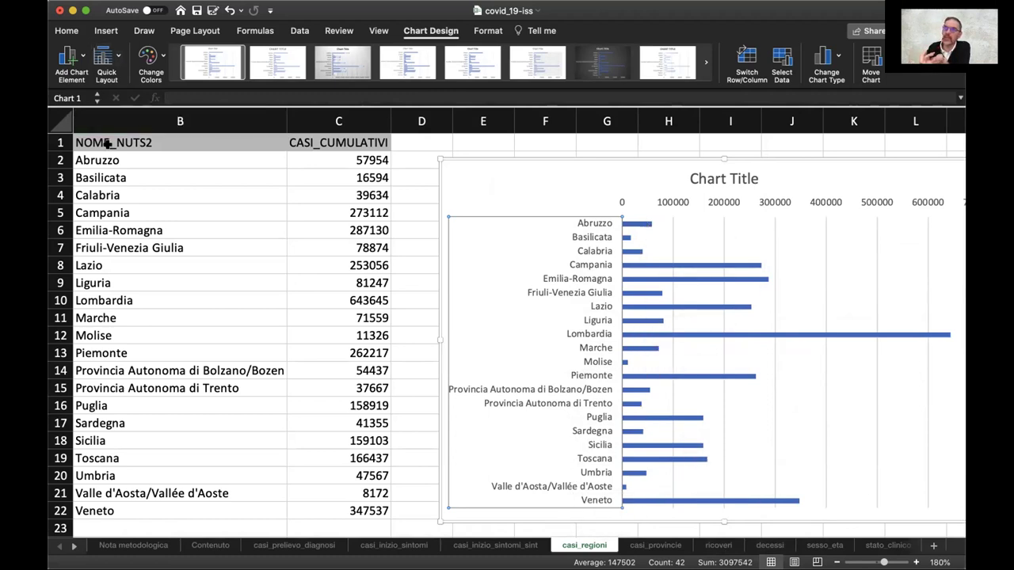
left_click_drag(103, 145, 352, 514)
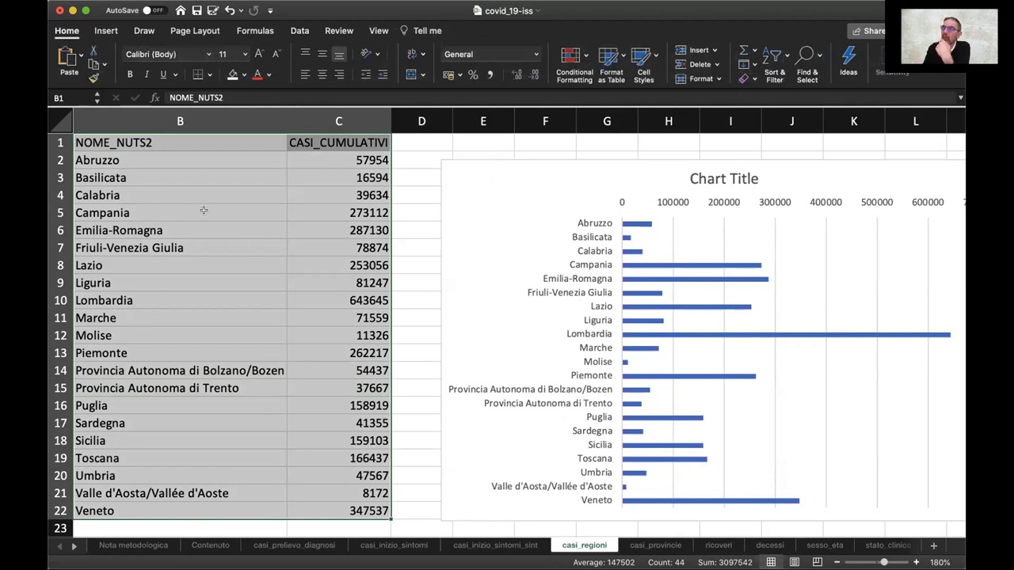
left_click(293, 29)
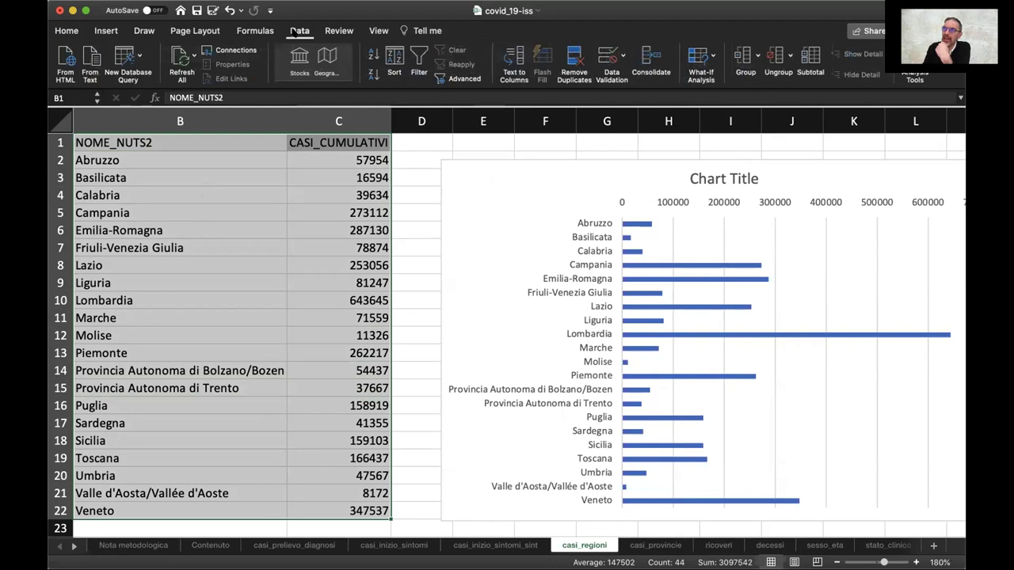
left_click(391, 60)
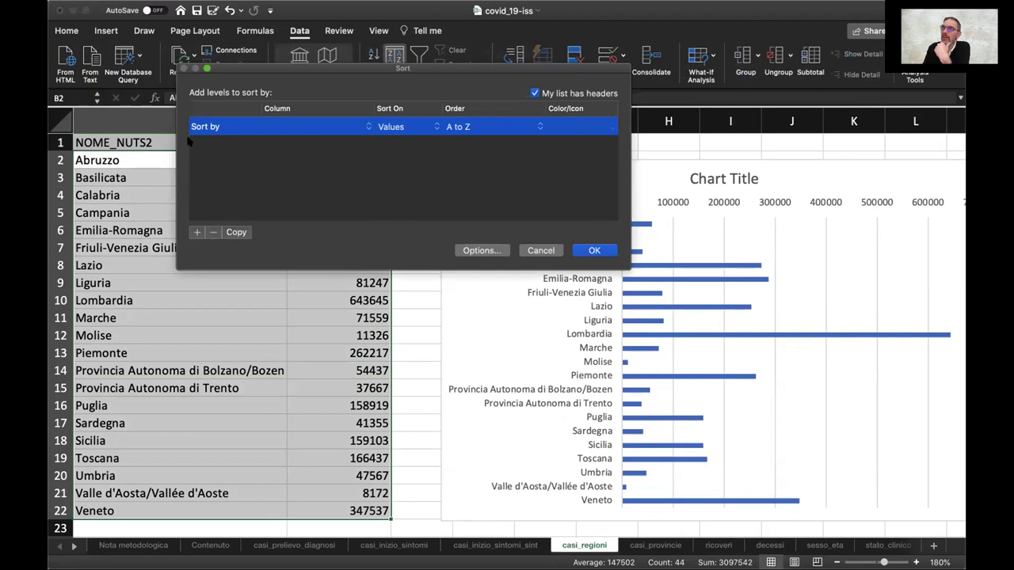
left_click(367, 127)
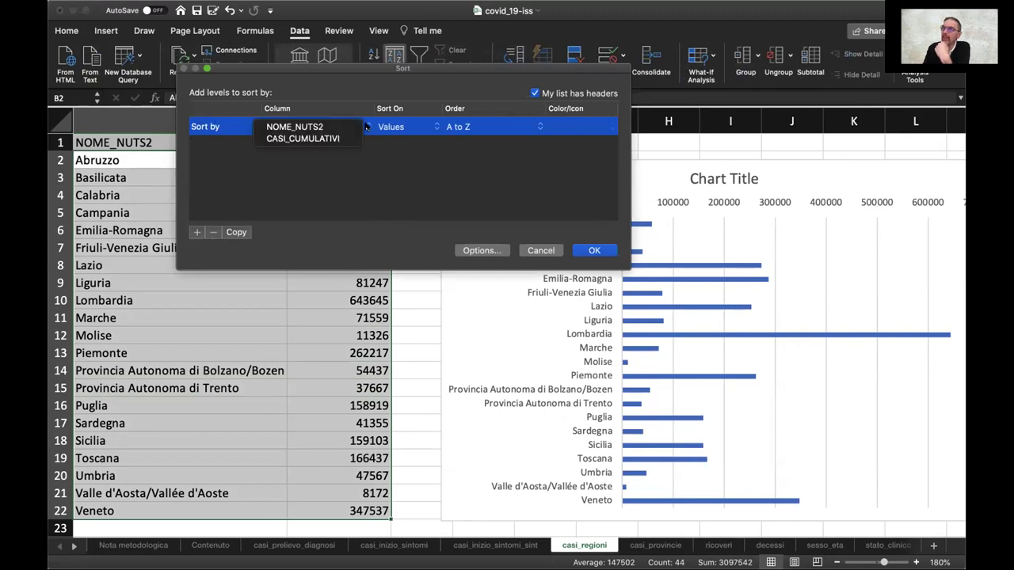
left_click(330, 139)
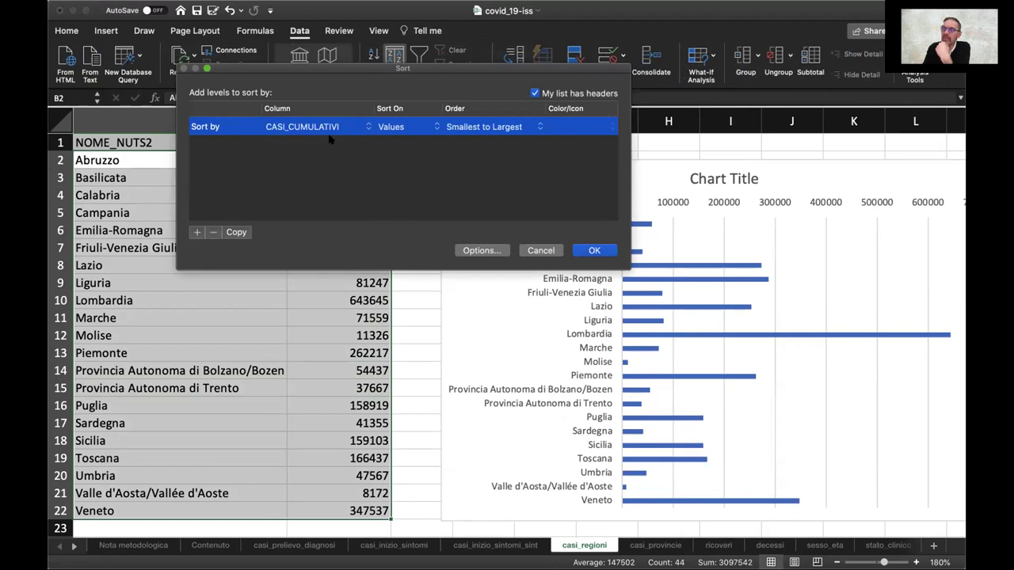
left_click(595, 251)
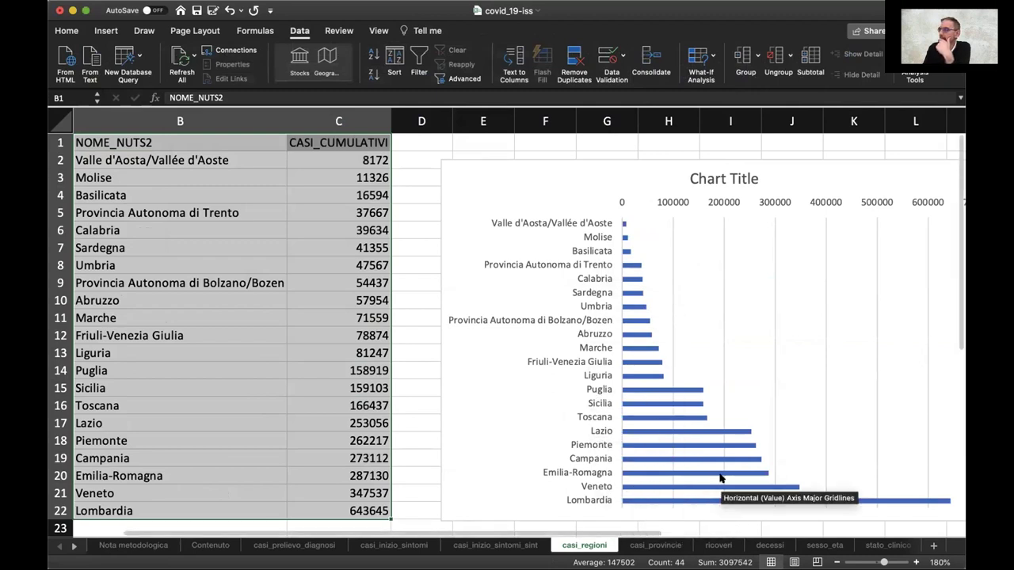
- Change the sort of B1:C22 by CASI_CUMULATIVI to Largest to Smallest
left_click(396, 63)
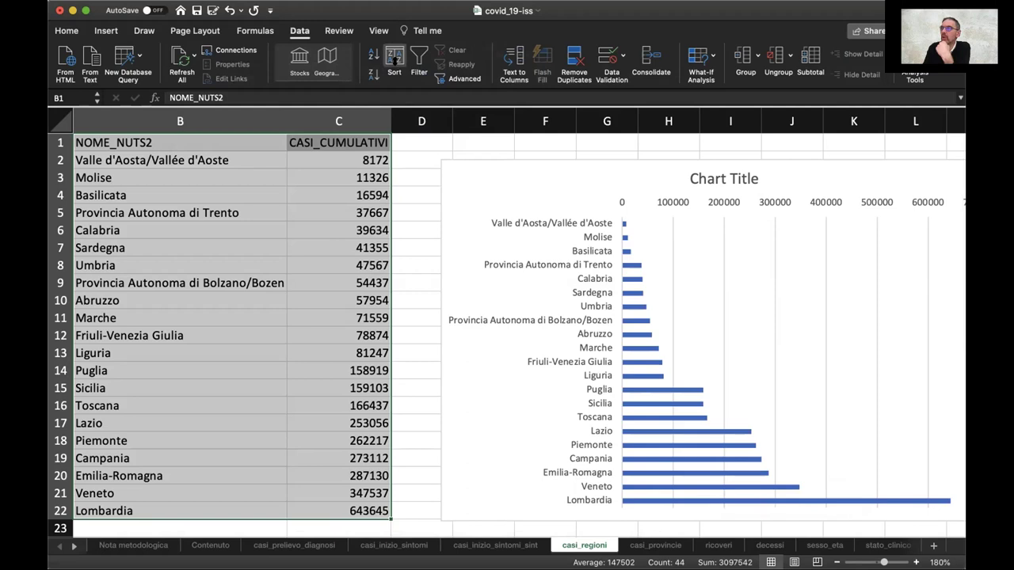
left_click(536, 131)
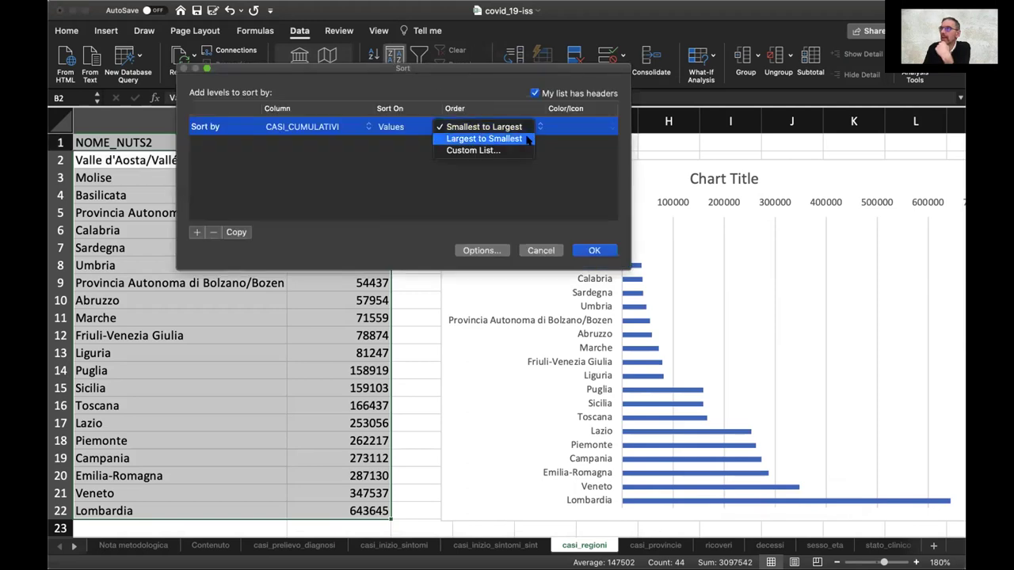
left_click(524, 140)
left_click(594, 250)
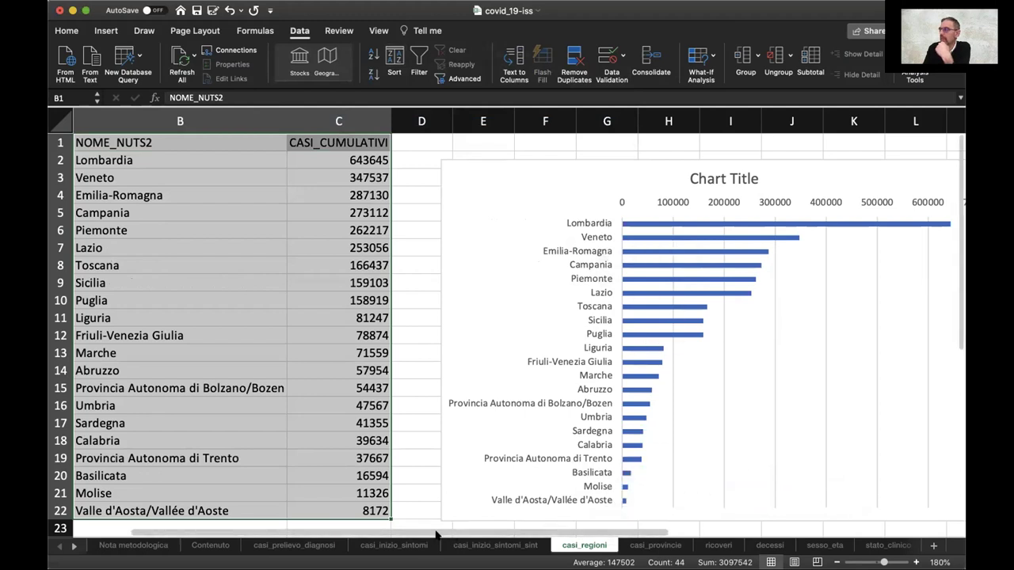
- Move the regional bar chart away from the data so it starts at about column F, then deselect it
left_click_drag(466, 529, 516, 531)
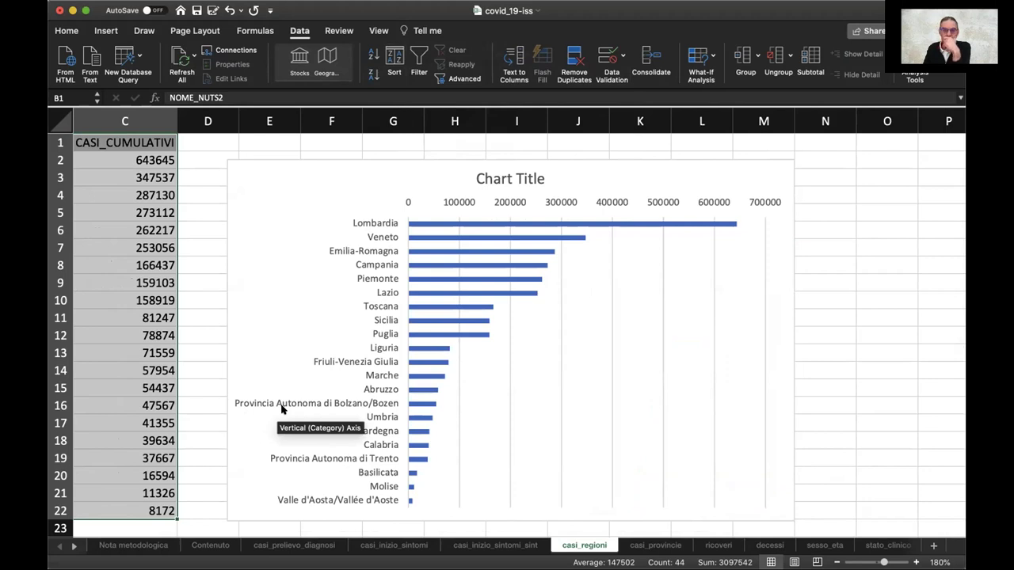
left_click_drag(283, 159, 354, 151)
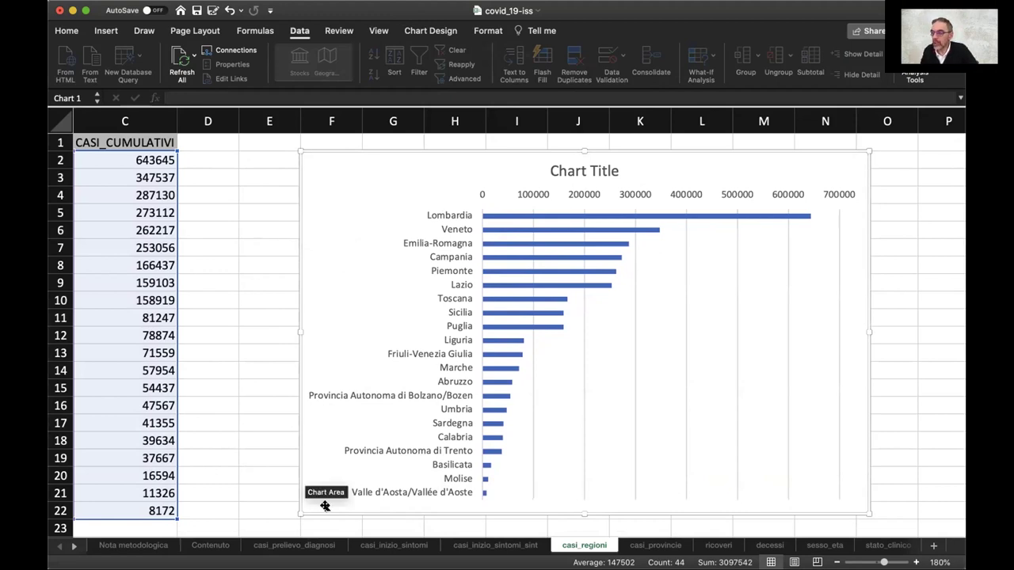
left_click(350, 521)
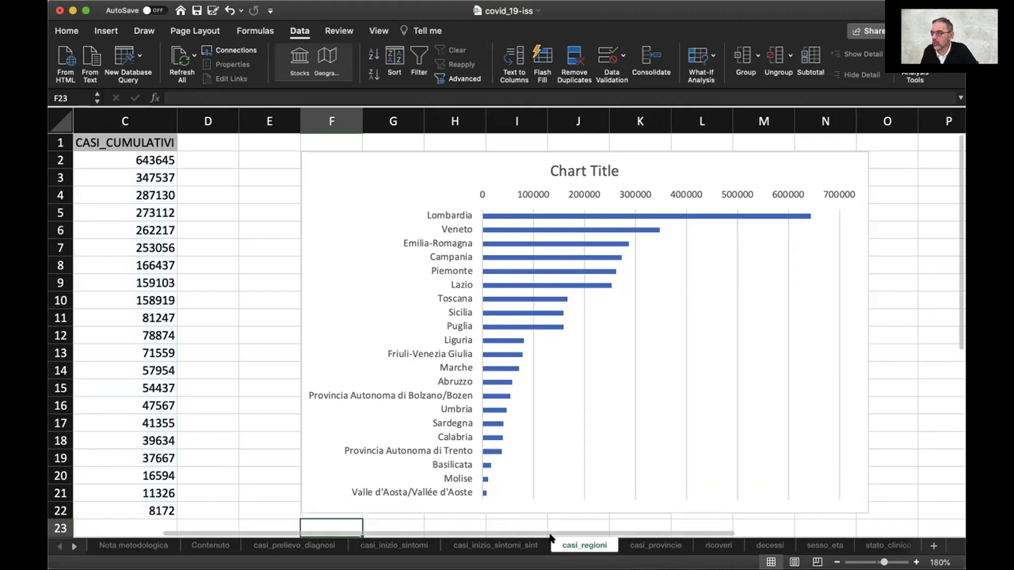
- Reapply the Largest to Smallest sort by CASI_CUMULATIVI to the region table B1:C22, treating the first row as headers
scroll(551, 536, "left", 5)
left_click(241, 304)
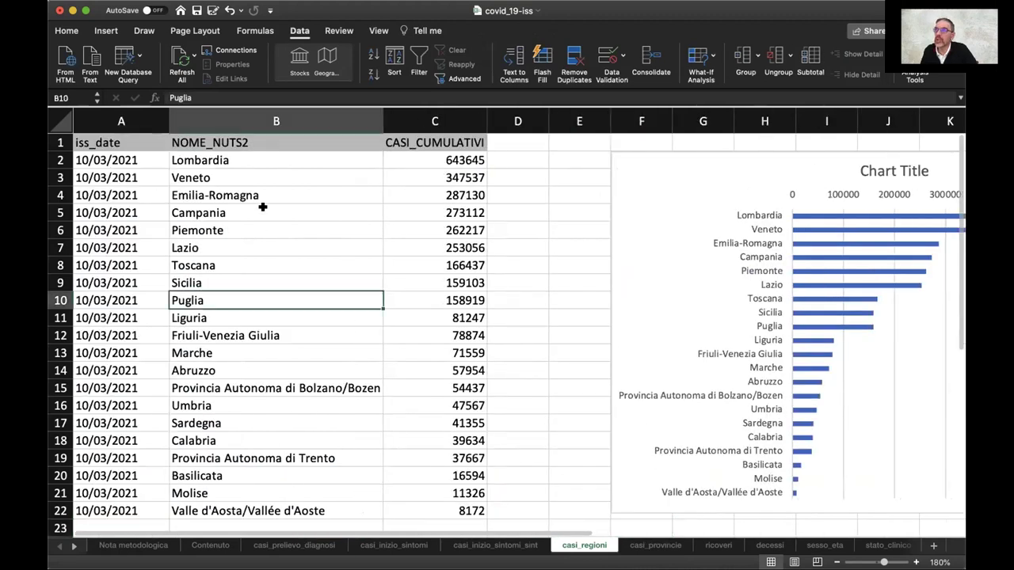
left_click_drag(210, 144, 468, 503)
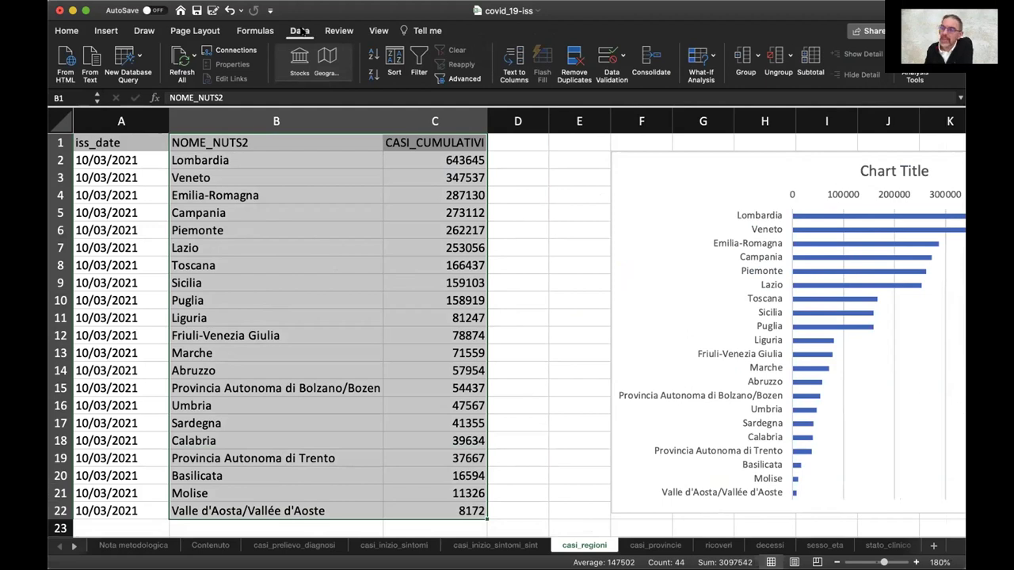
left_click(394, 57)
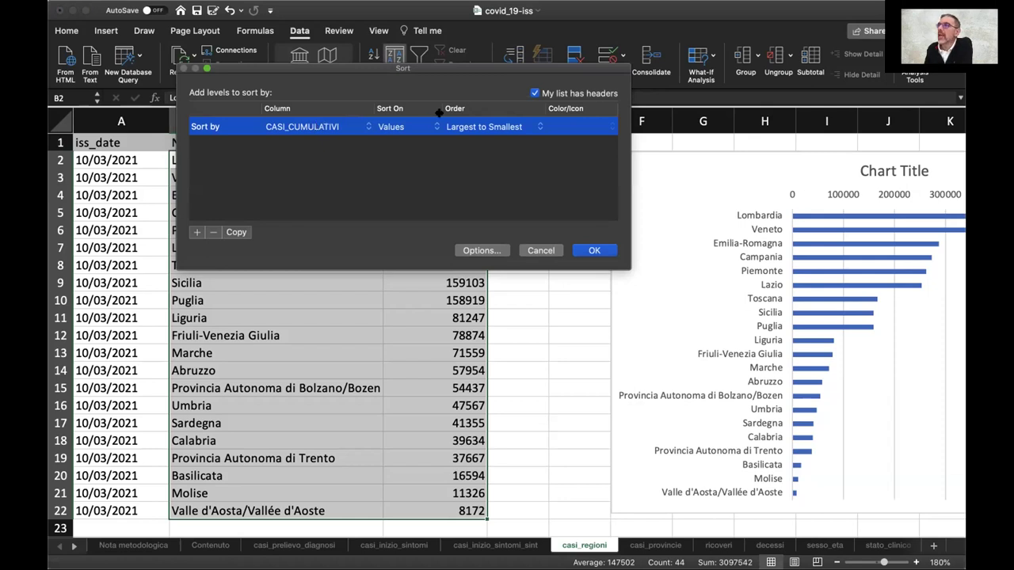
left_click(477, 127)
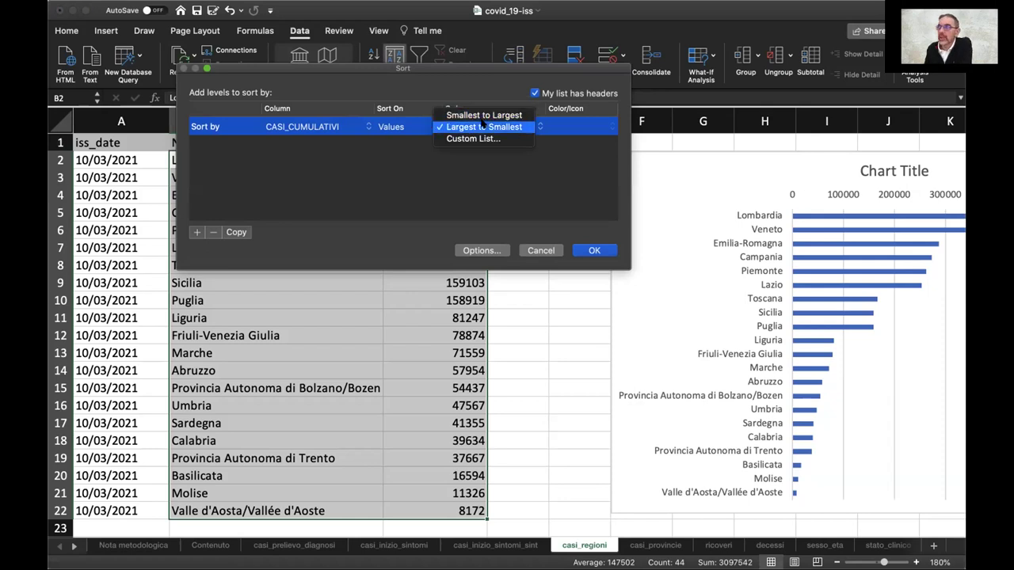
left_click(605, 252)
left_click(588, 254)
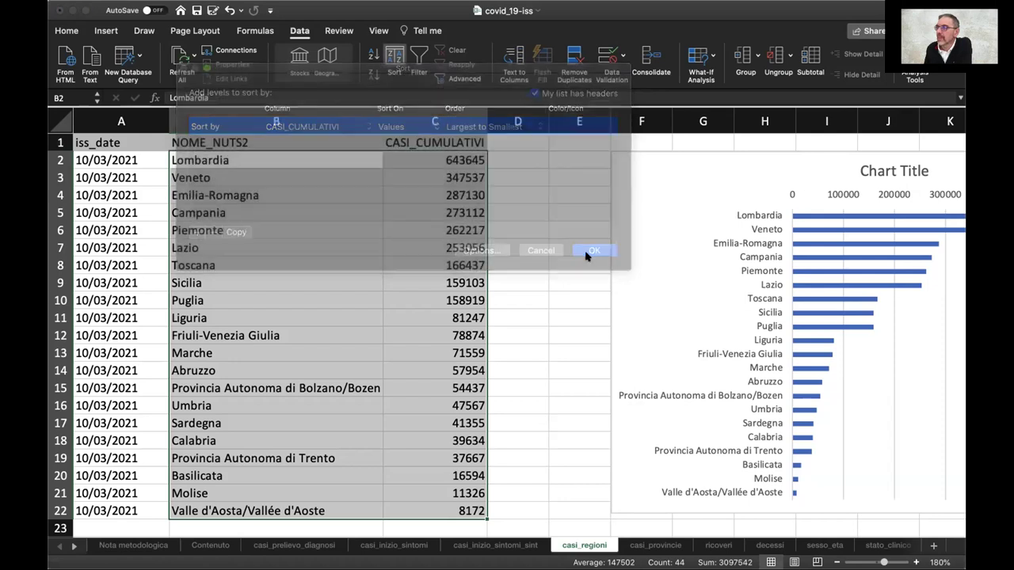